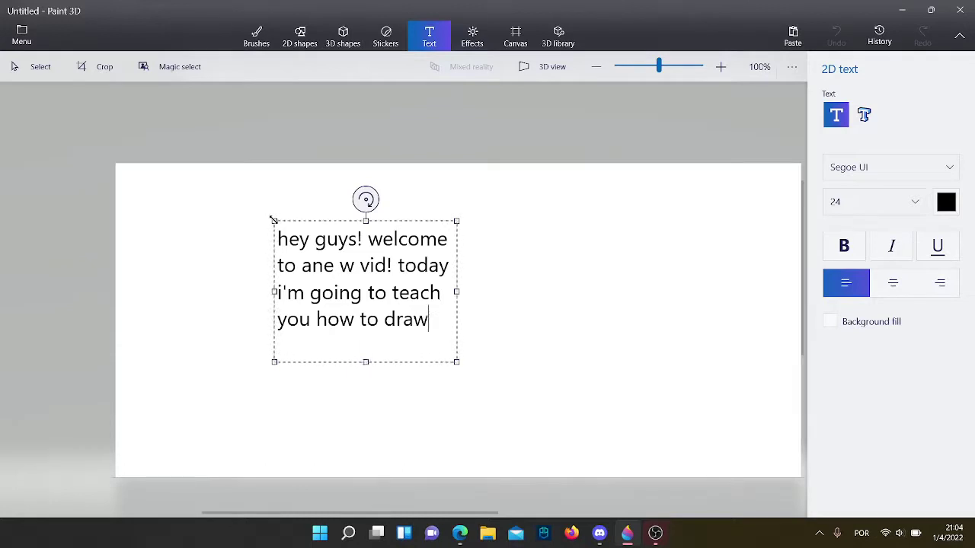
Replace the whole introductory message in the text box with "lets start!"
key(BackSpace)
key(BackSpace)
key(BackSpace)
key(BackSpace)
key(BackSpace)
key(BackSpace)
key(BackSpace)
key(BackSpace)
key(BackSpace)
key(BackSpace)
key(BackSpace)
key(BackSpace)
key(BackSpace)
key(BackSpace)
key(BackSpace)
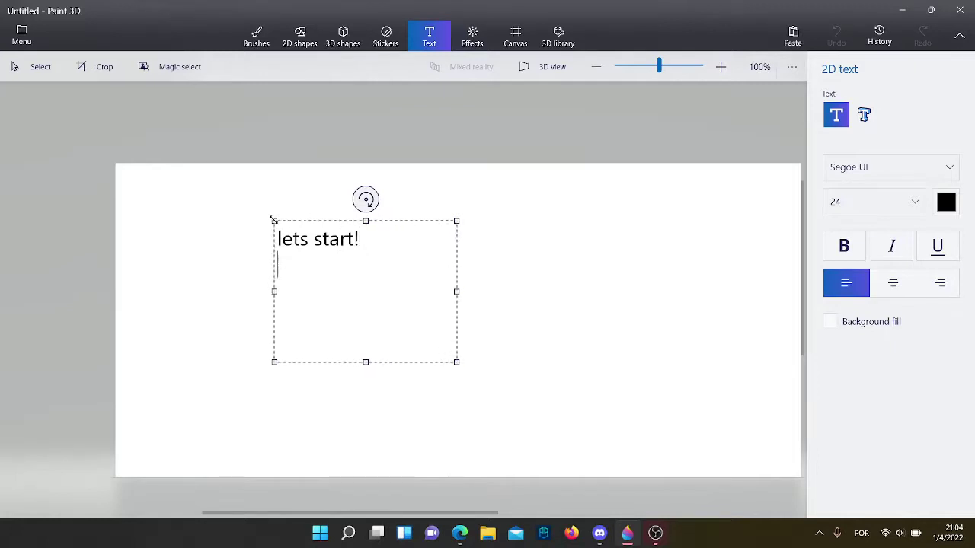
Move the "lets start!" text into the canvas's upper-left corner and place it there
drag(395, 223, 233, 183)
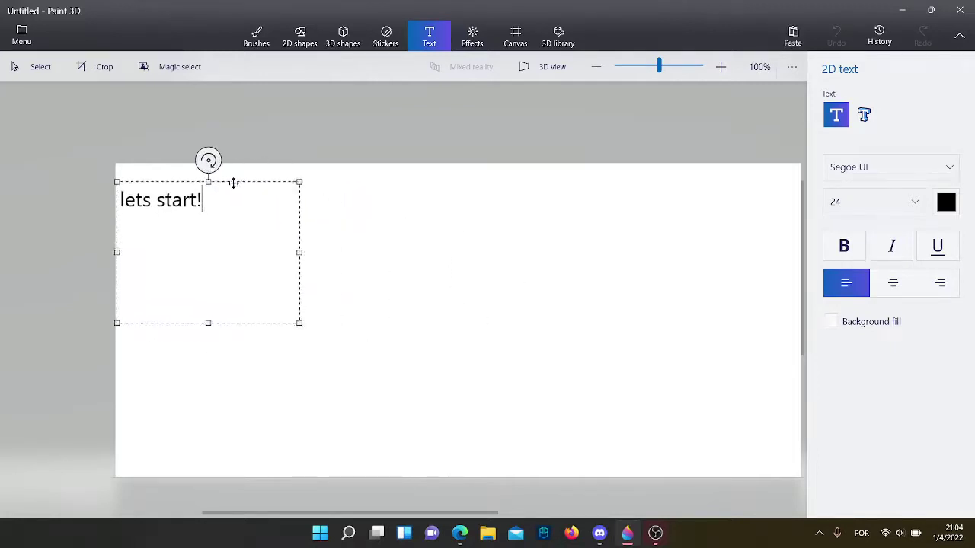
click(265, 255)
scroll(358, 311, up, 2)
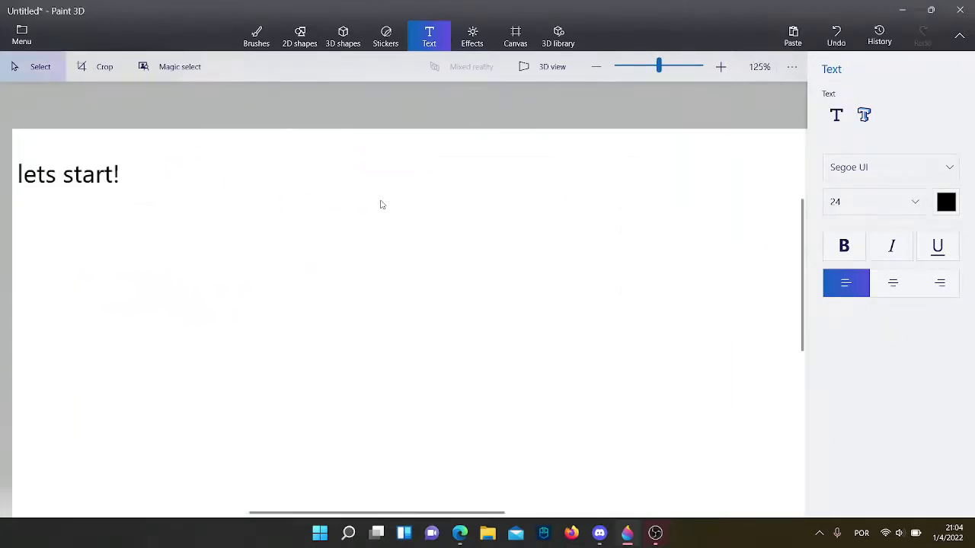
scroll(503, 143, down, 2)
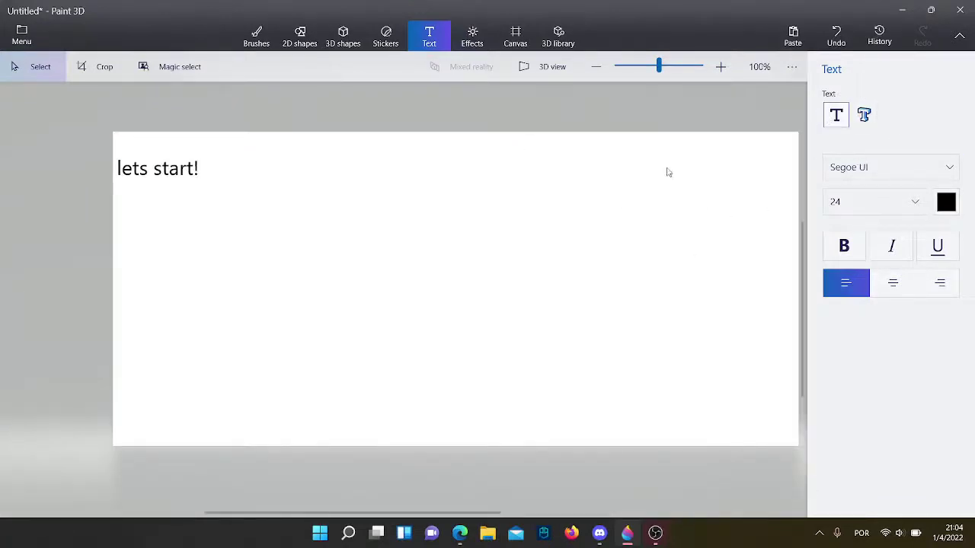
Add a 2D text reading "try making a alleyway!" below the "lets start!" caption
click(160, 205)
text(try to)
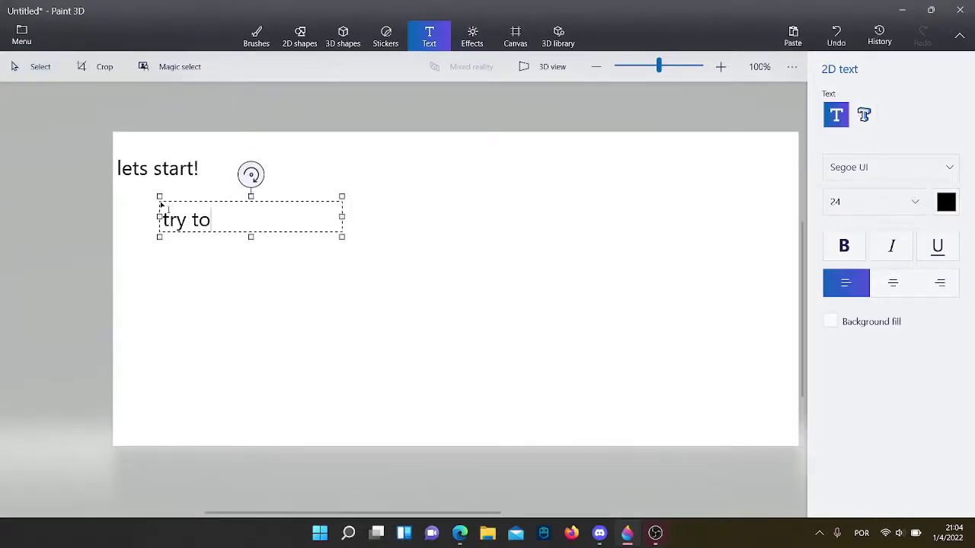
key(BackSpace)
key(BackSpace)
text(w)
key(BackSpace)
text(makin)
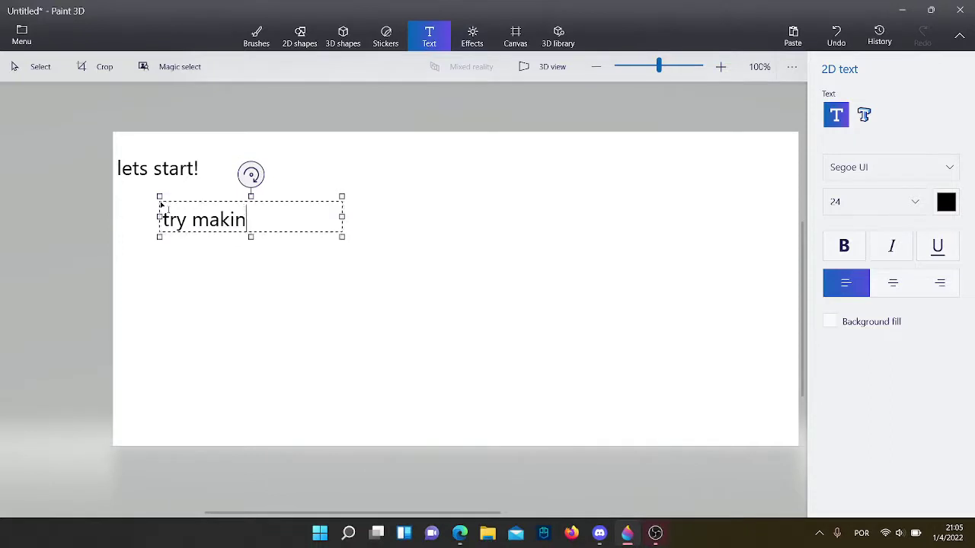
text(g a alleyw)
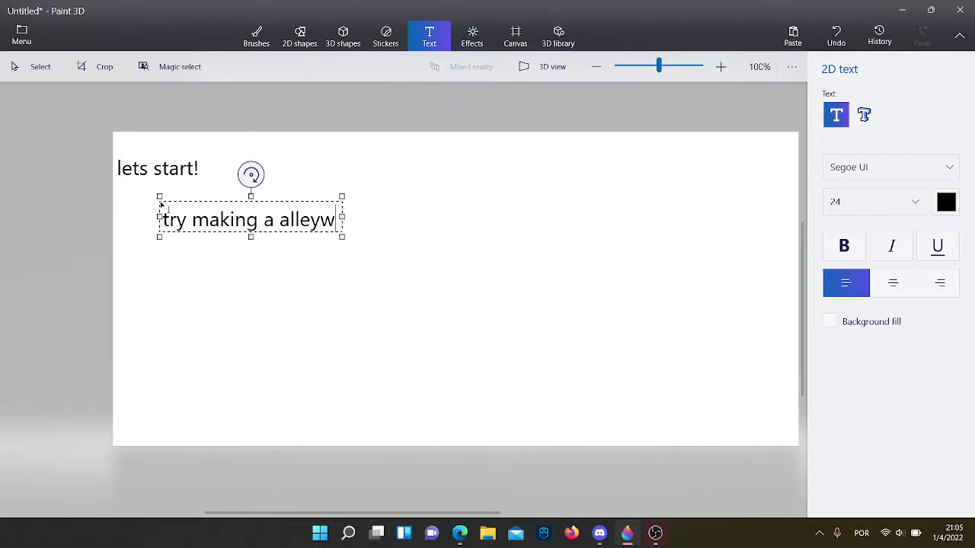
text(ays)
key(BackSpace)
text(!)
key(Return)
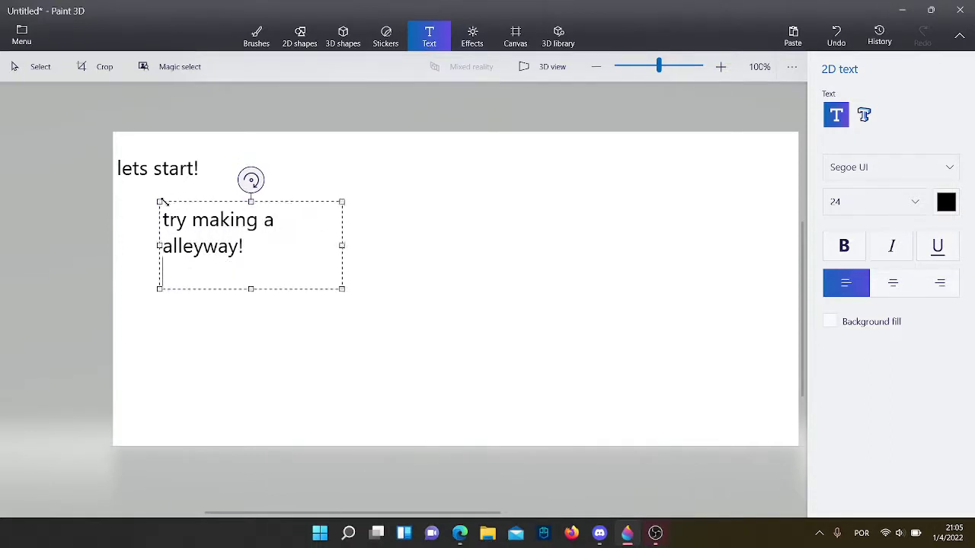
key(BackSpace)
click(481, 318)
Draw two vertical body lines that flare outward to the canvas's lower edge, and join them with a horizontal line using the pixel pen
scroll(480, 317, up, 2)
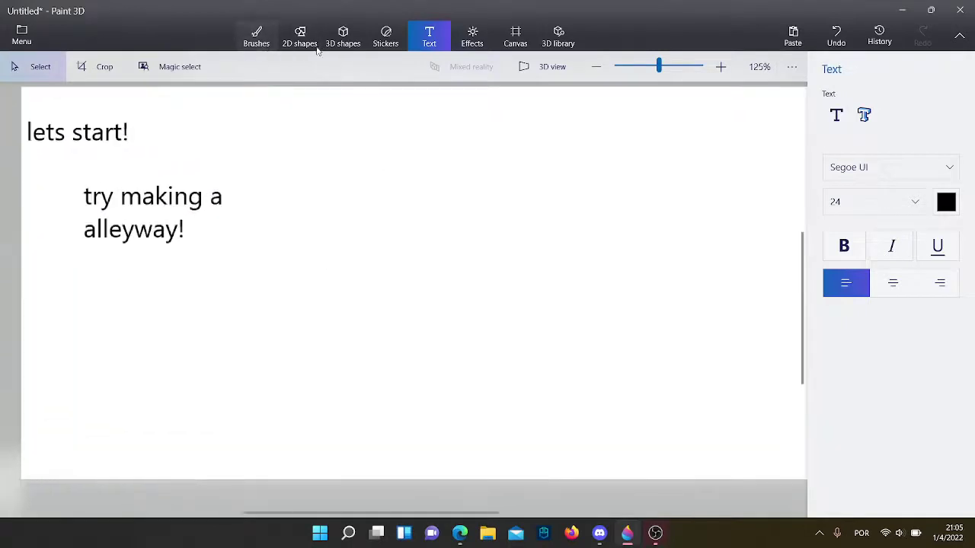
click(256, 35)
scroll(341, 337, up, 5)
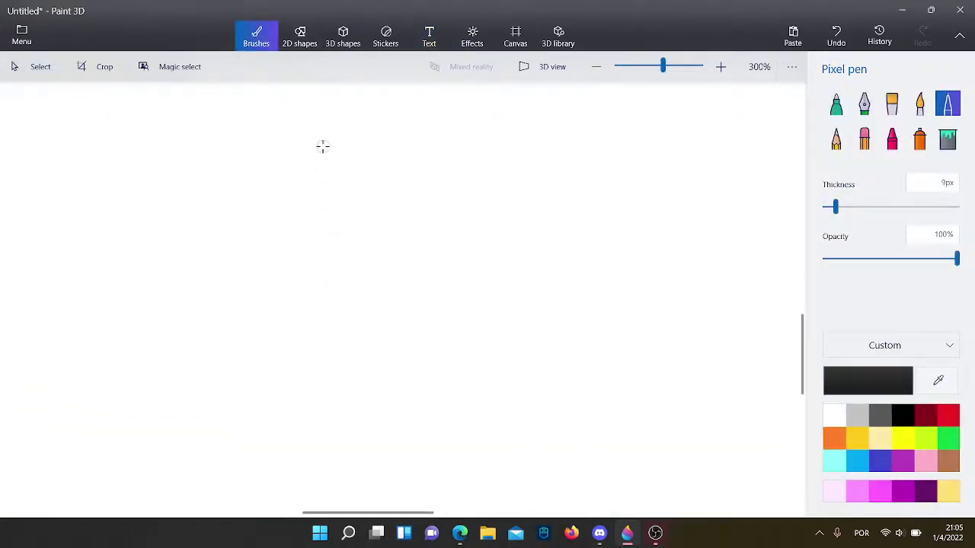
mouse_move(323, 147)
mouse_down()
mouse_move(318, 284)
mouse_move(340, 443)
mouse_up()
scroll(404, 268, down, 2)
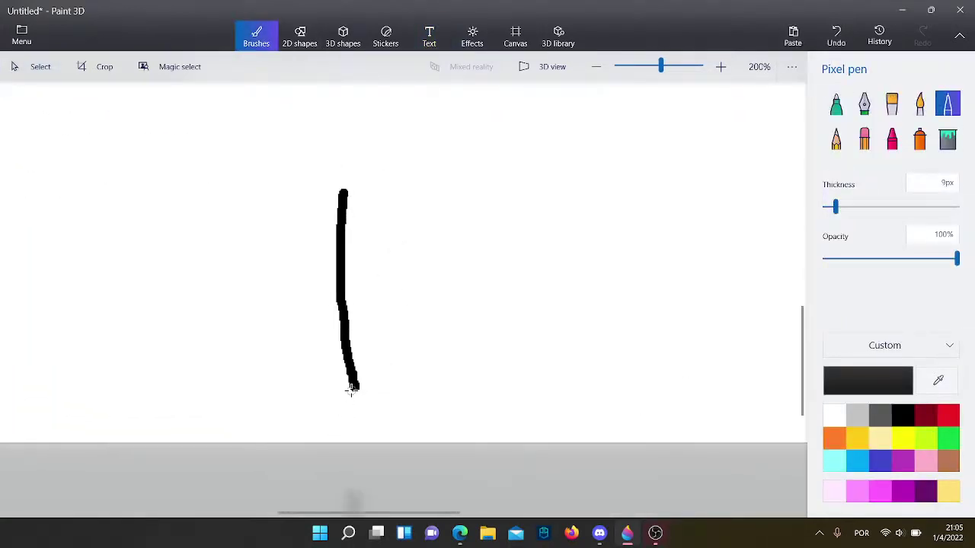
drag(351, 390, 291, 440)
mouse_move(594, 187)
mouse_down()
mouse_move(569, 353)
mouse_move(609, 440)
mouse_up()
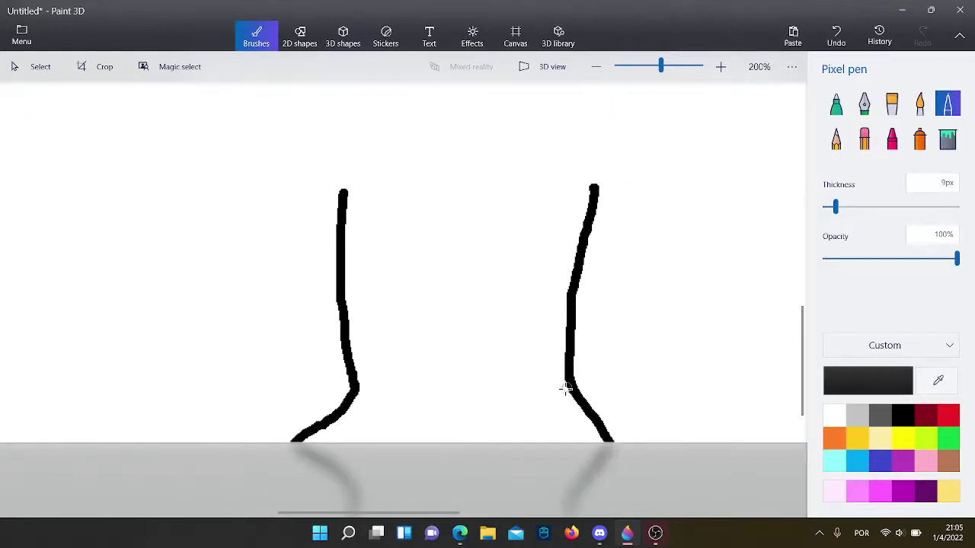
drag(563, 389, 362, 392)
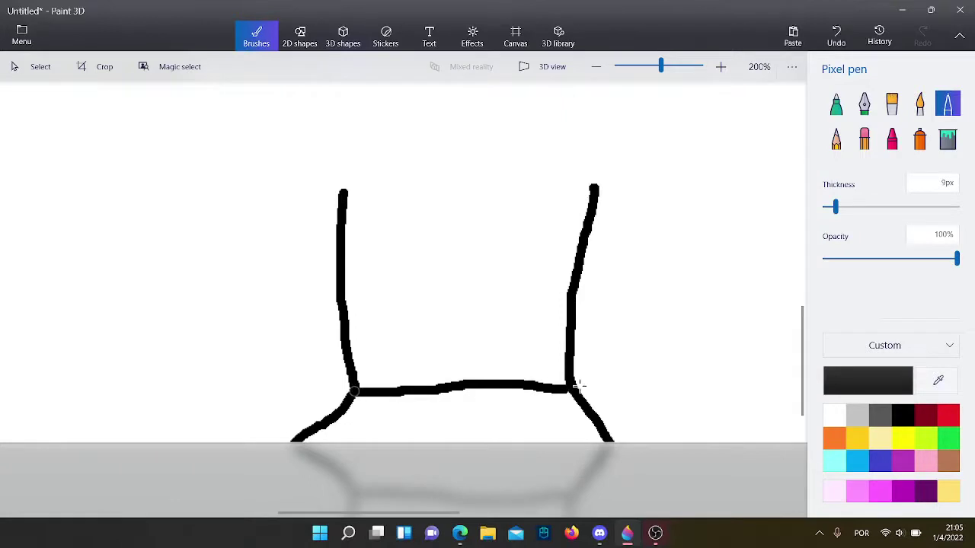
Select the area with both captions on the canvas and delete it
scroll(470, 266, down, 5)
click(40, 66)
drag(212, 178, 453, 326)
key(Delete)
Add a 2D text in the canvas's upper-left corner reading "then draw 1/4 of a circle on eatch side"
click(429, 36)
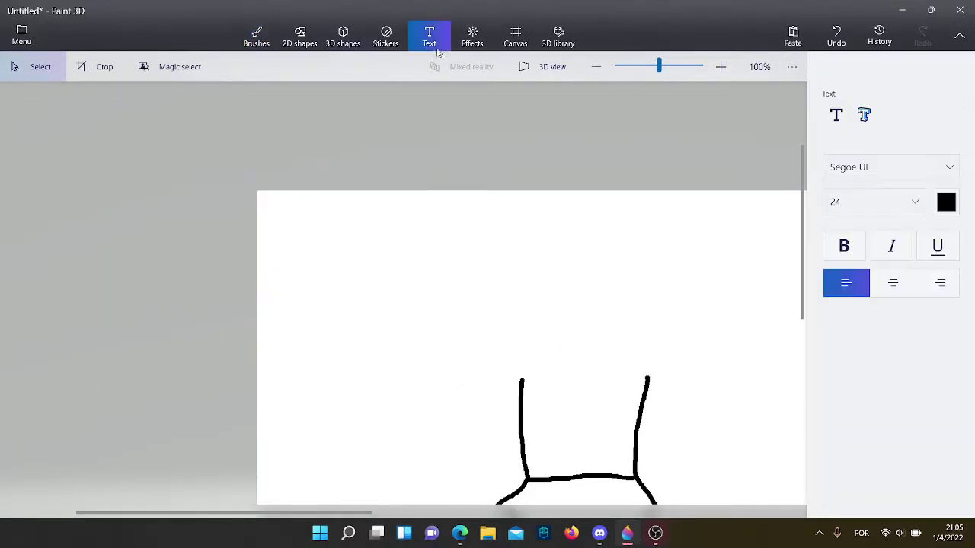
click(825, 125)
click(294, 201)
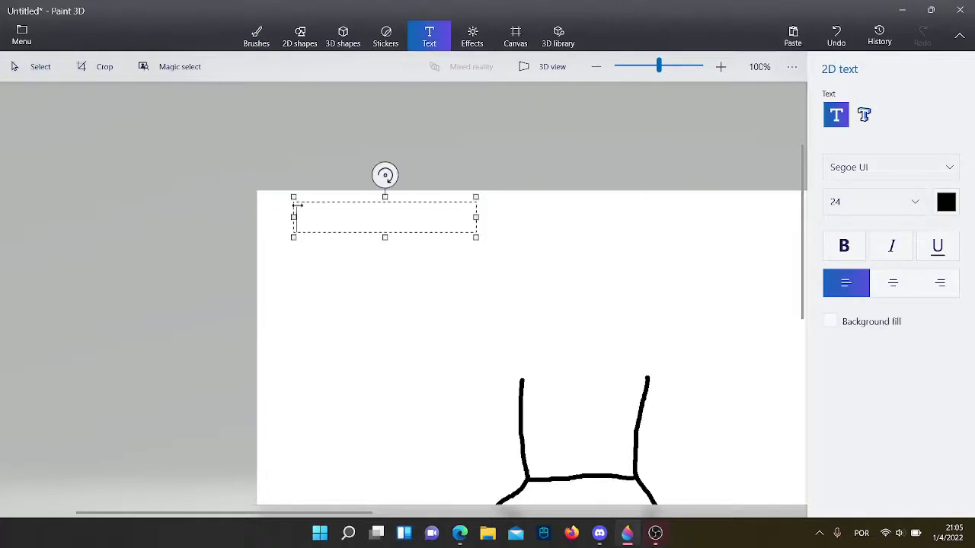
text(then draw 1/4 of a cirl)
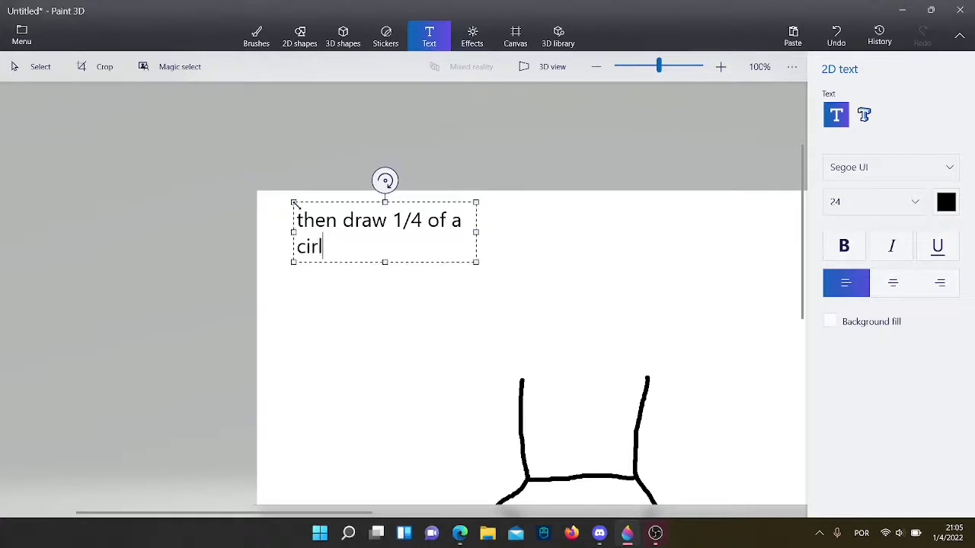
key(BackSpace)
text(cle on eatch side)
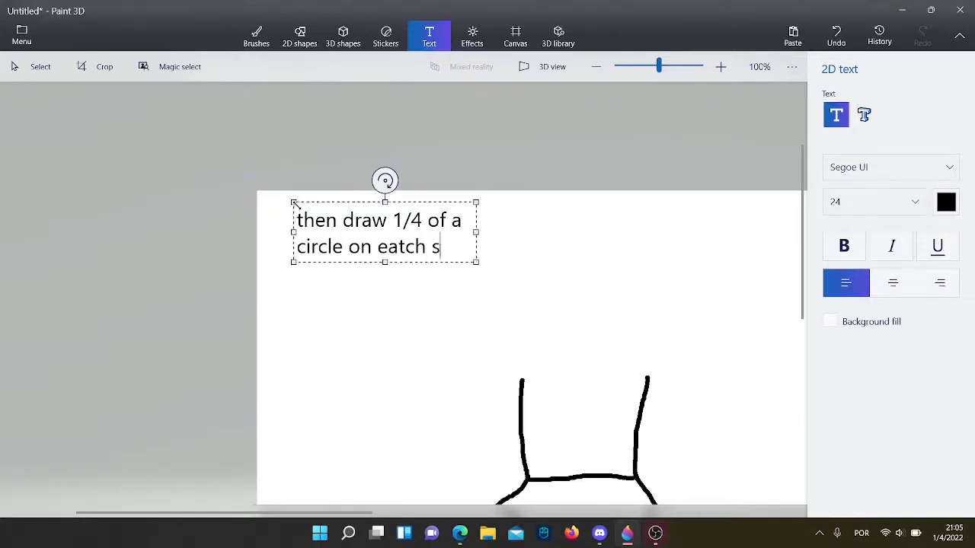
click(520, 213)
Draw a quarter-circle arc with the pixel pen above and outside the upper end of each vertical body line
scroll(520, 216, up, 3)
click(256, 36)
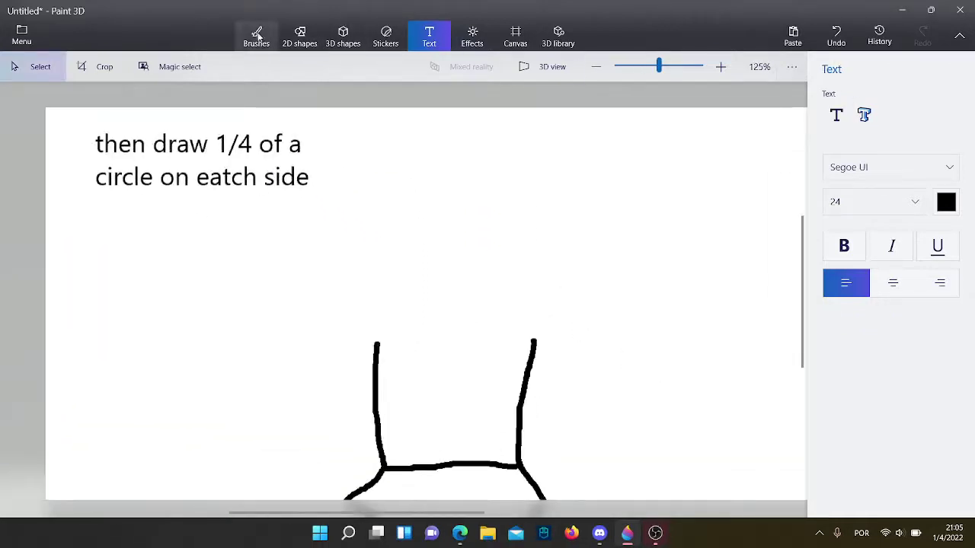
scroll(448, 272, up, 1)
click(944, 104)
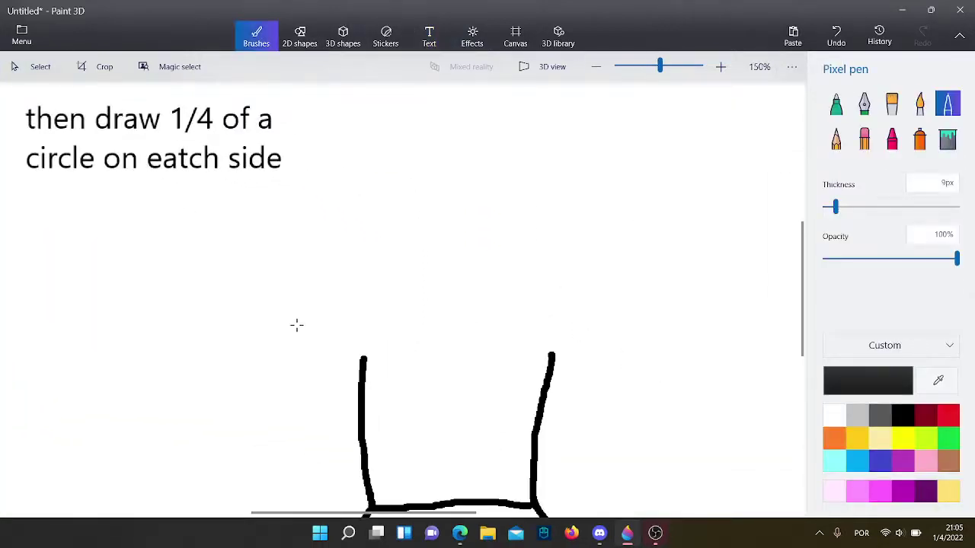
scroll(443, 289, up, 3)
mouse_move(482, 257)
mouse_down()
mouse_move(415, 271)
mouse_move(379, 332)
mouse_up()
drag(374, 380, 374, 382)
scroll(350, 272, down, 3)
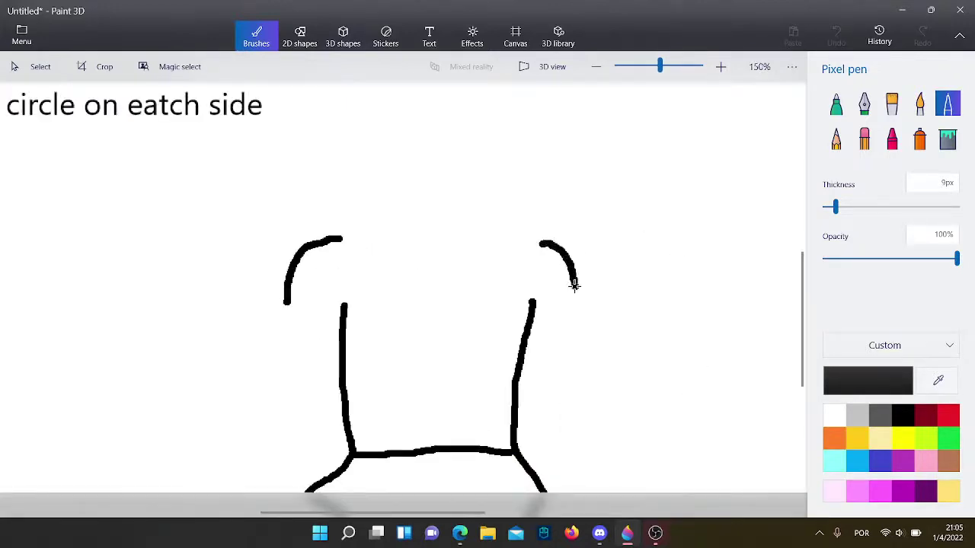
drag(574, 285, 575, 286)
Select the quarter-circle caption on the canvas and delete it
scroll(555, 272, down, 2)
scroll(315, 192, up, 2)
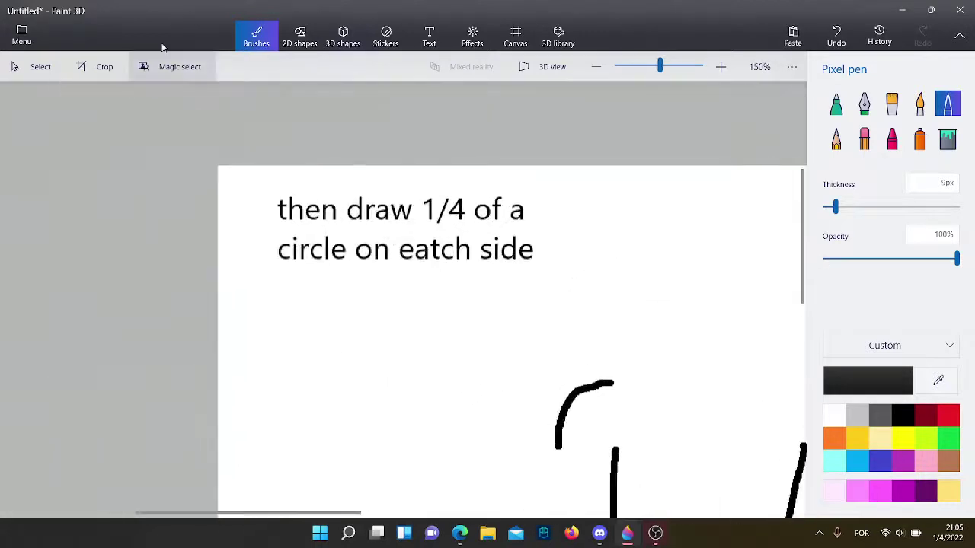
click(32, 71)
drag(213, 135, 558, 296)
key(Delete)
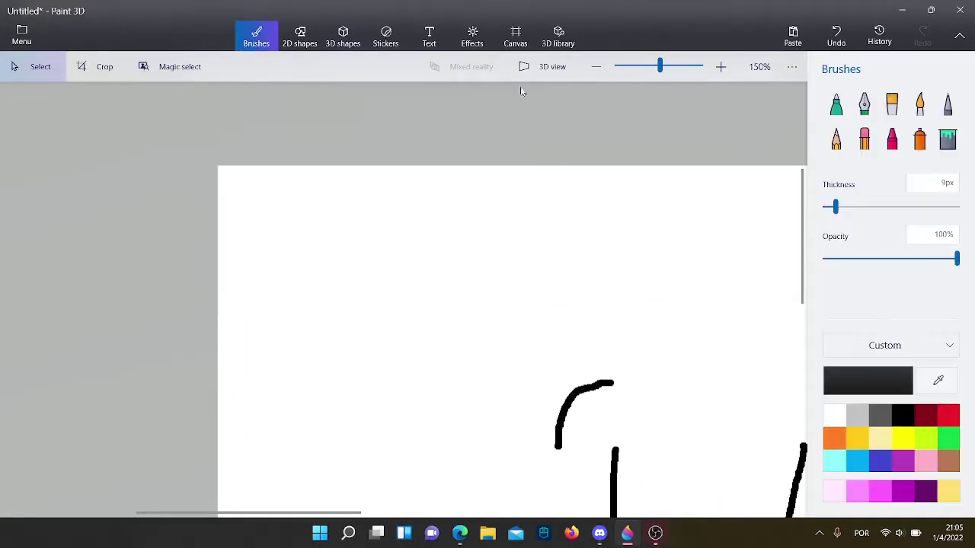
Add a 2D text in the canvas's upper-left corner reading "after that you draw straight down!"
click(429, 36)
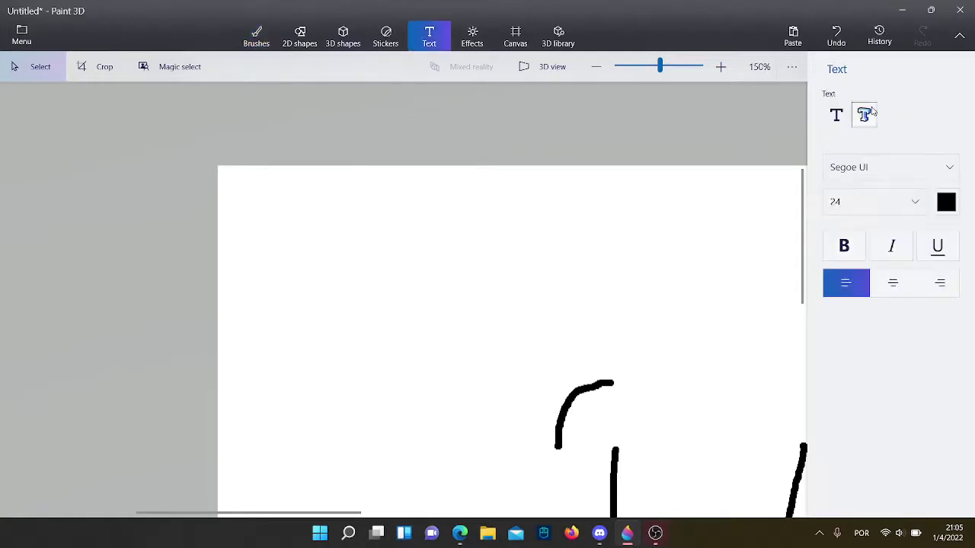
click(836, 115)
click(252, 191)
text(aft)
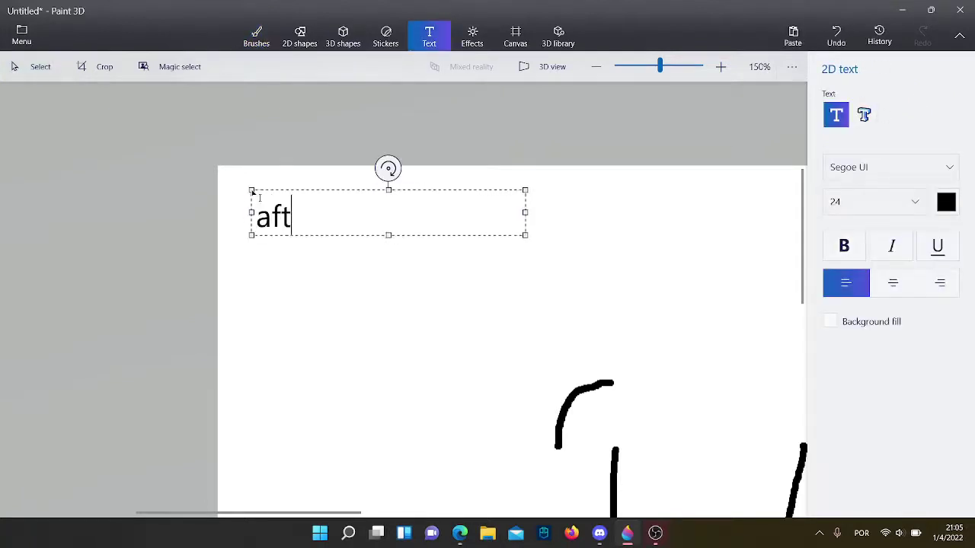
text(er that you draw)
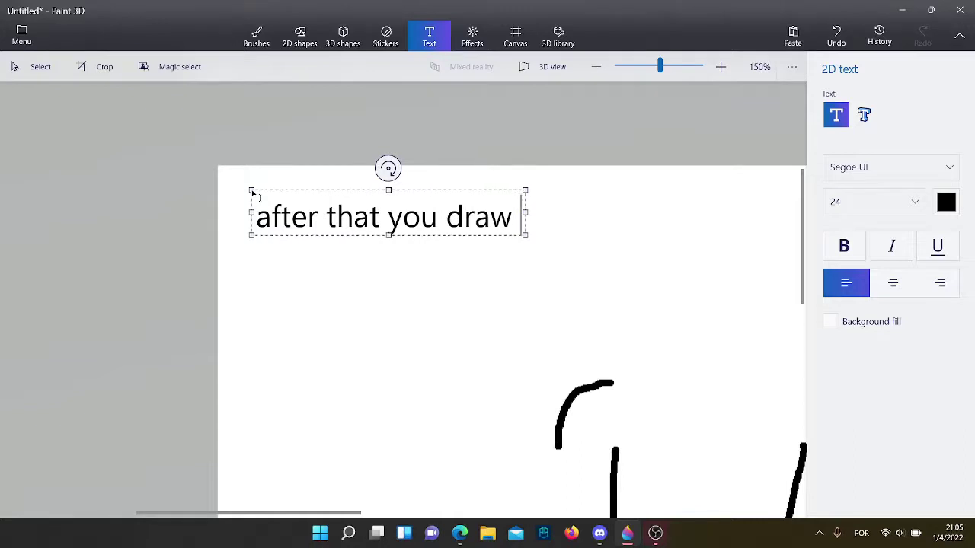
text( stra)
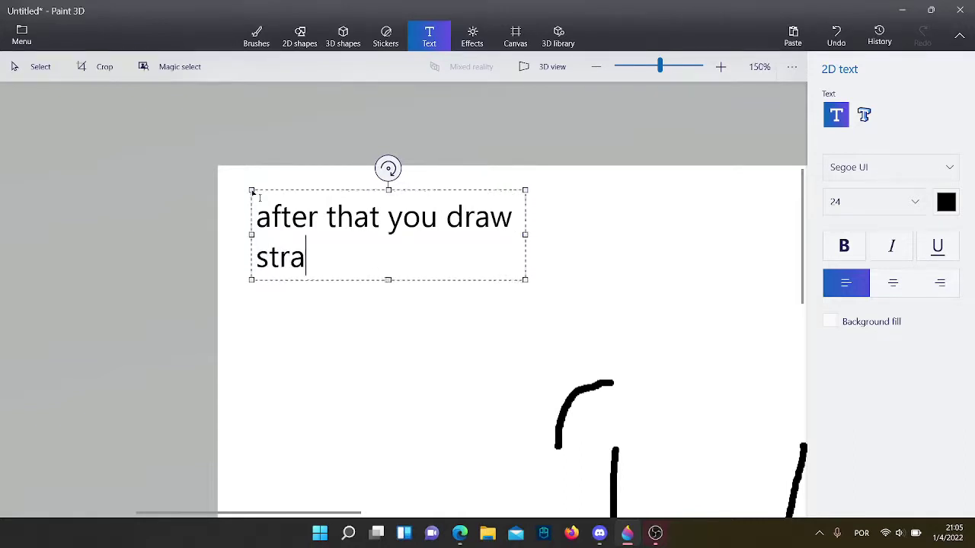
text(ight down~)
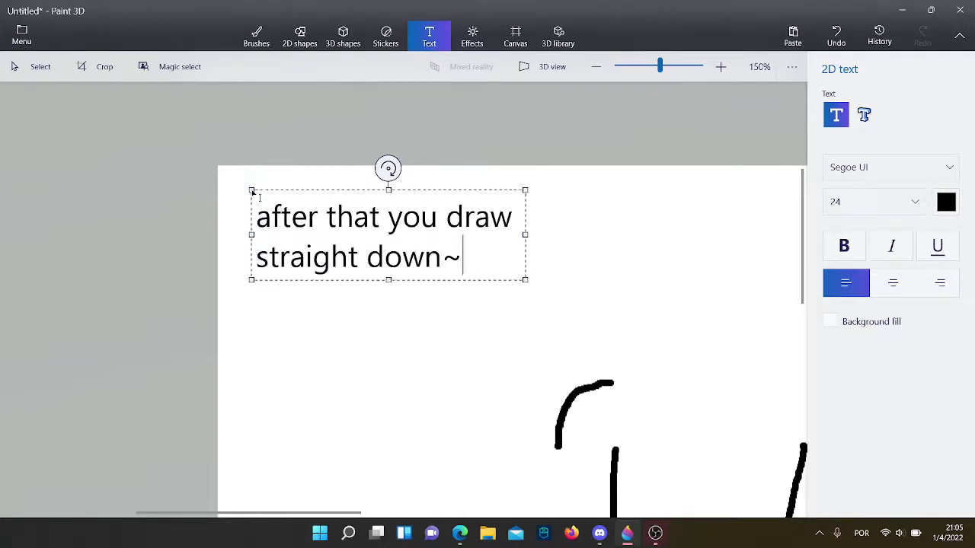
key(BackSpace)
text(!)
Erase the entire "after that you draw straight down!" caption from its text box
key(BackSpace)
key(BackSpace)
key(BackSpace)
key(BackSpace)
key(BackSpace)
key(BackSpace)
key(BackSpace)
key(BackSpace)
key(BackSpace)
key(BackSpace)
key(BackSpace)
key(BackSpace)
key(BackSpace)
key(BackSpace)
key(BackSpace)
key(BackSpace)
key(BackSpace)
key(BackSpace)
key(BackSpace)
key(BackSpace)
key(BackSpace)
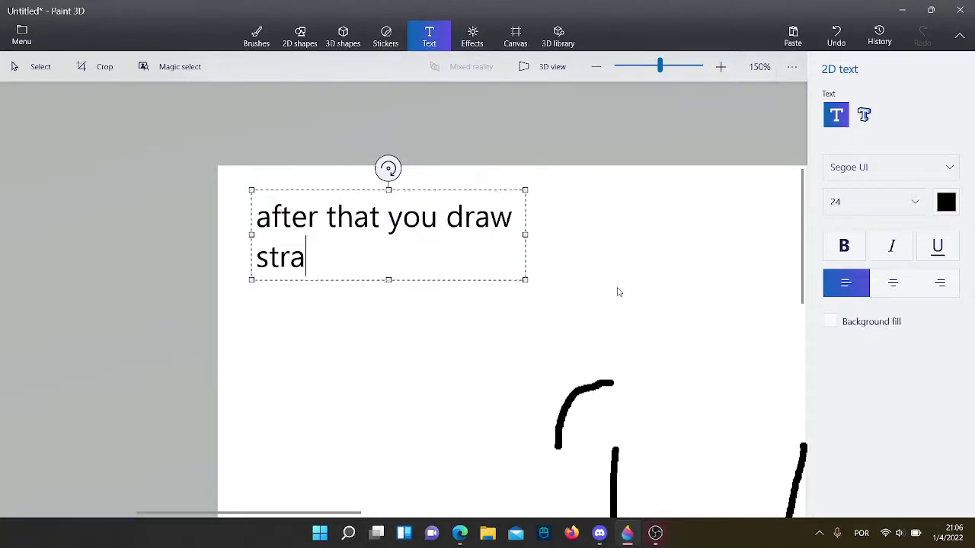
Extend both arcs straight down with the pixel pen, close them onto the body lines, and add a cross line below each shoulder
click(254, 38)
scroll(333, 211, down, 3)
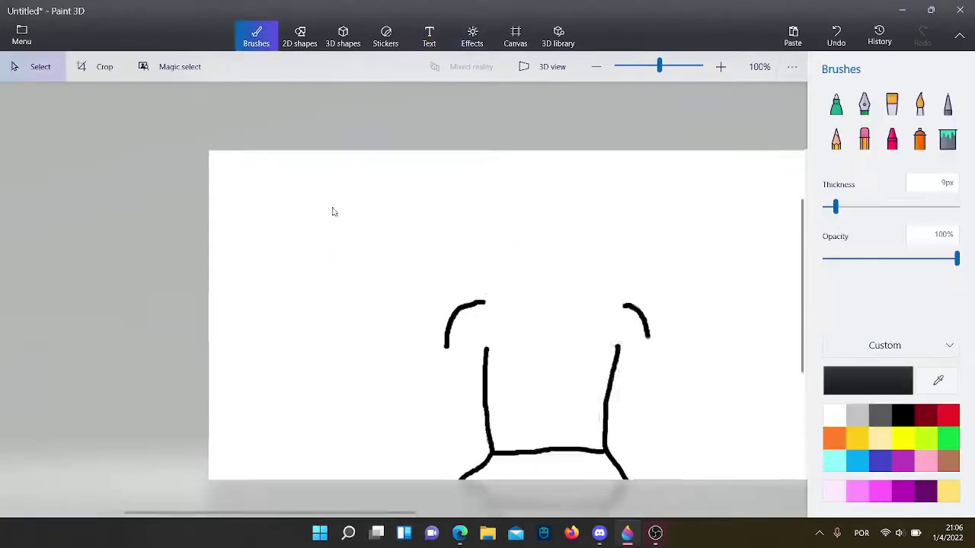
scroll(429, 433, up, 3)
scroll(406, 427, up, 5)
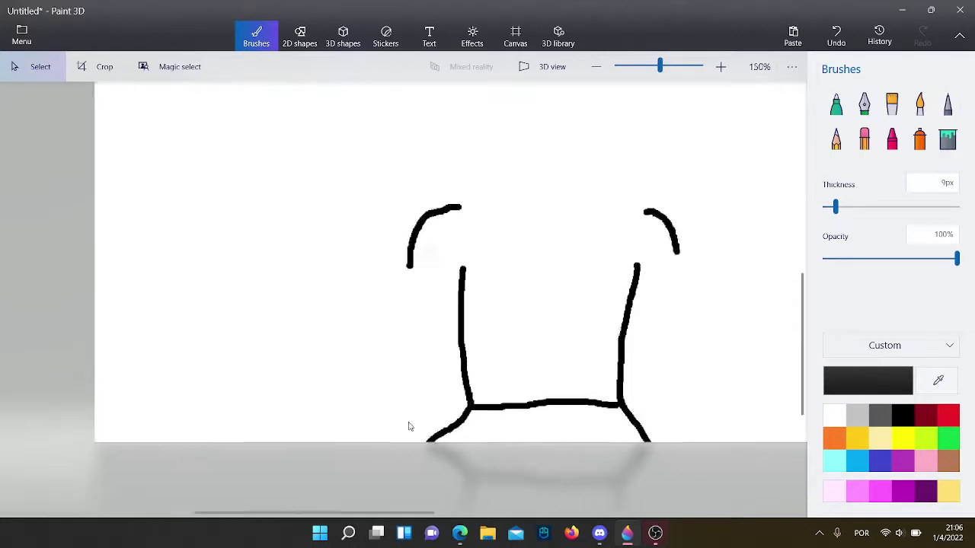
scroll(398, 220, down, 1)
click(944, 115)
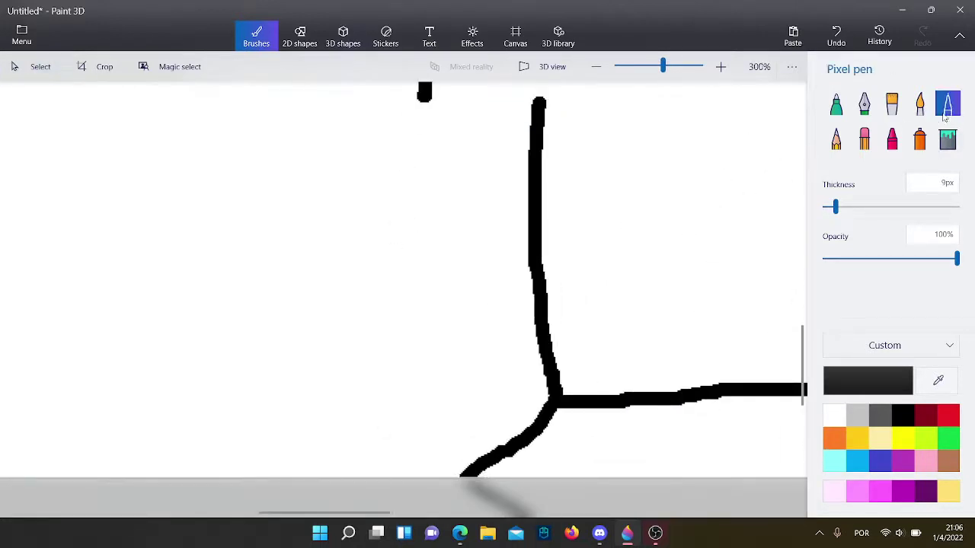
mouse_move(423, 93)
mouse_down()
mouse_move(433, 331)
mouse_move(544, 325)
mouse_up()
scroll(309, 302, down, 2)
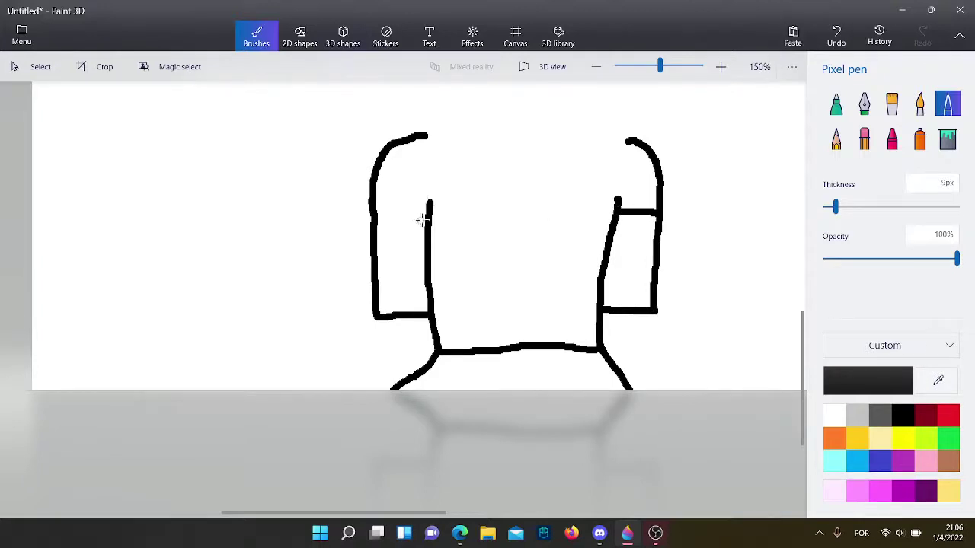
drag(426, 218, 394, 224)
Add a 2D text in the canvas's upper-left corner reading "for the hands draw 2 cirlces"
scroll(510, 333, down, 5)
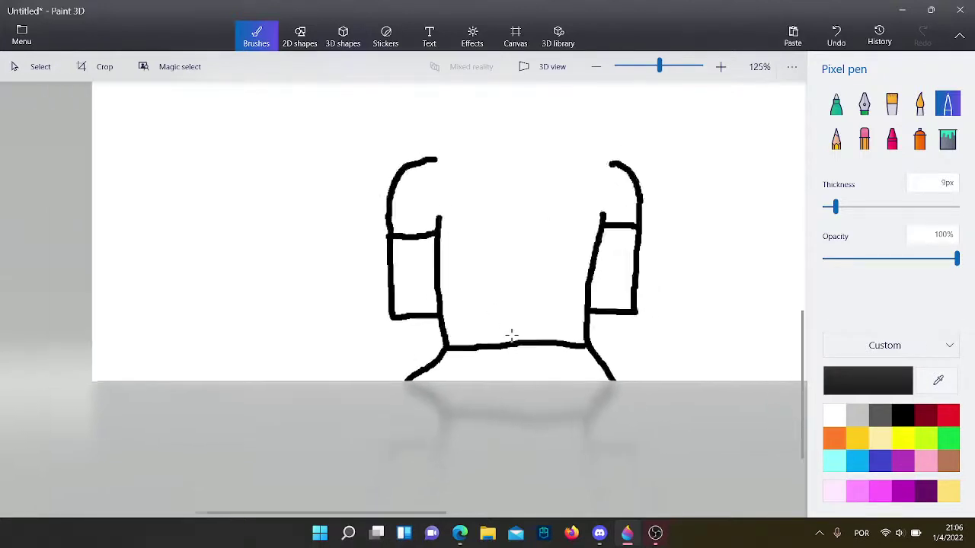
scroll(228, 198, up, 3)
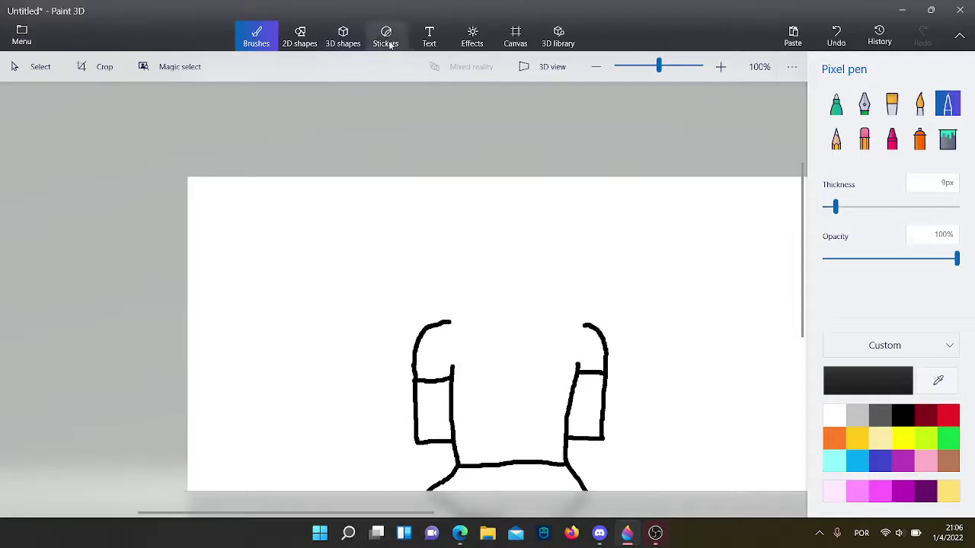
click(429, 35)
click(213, 183)
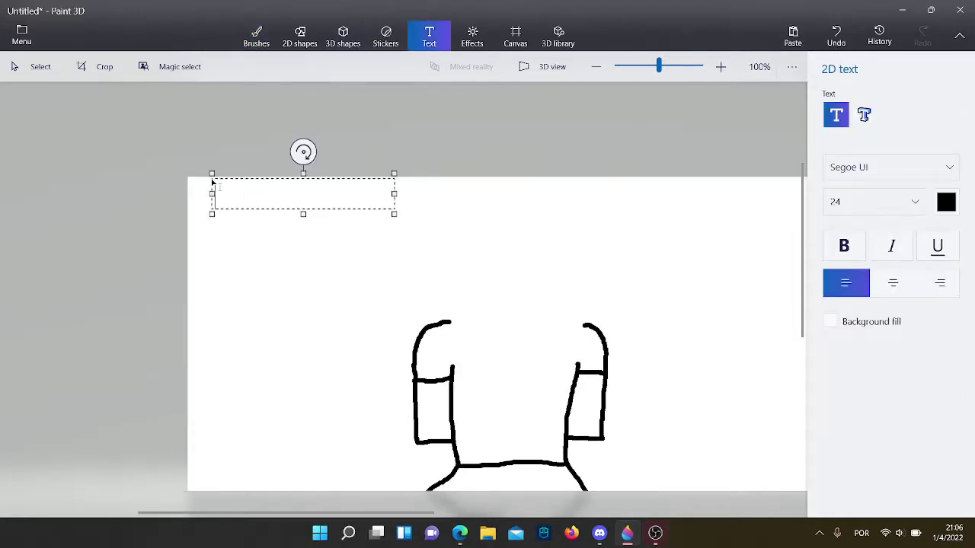
text(for the hands d)
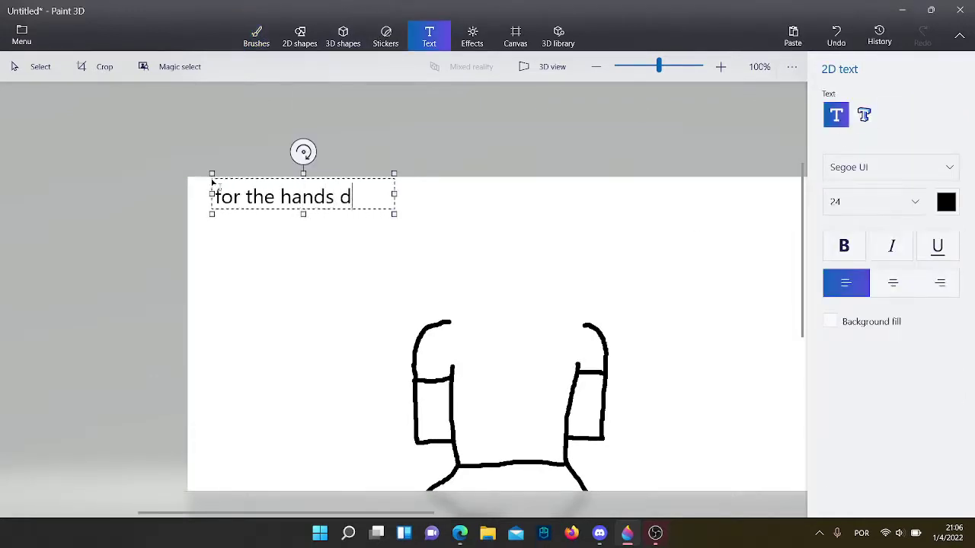
text(raw 2 cirlcce)
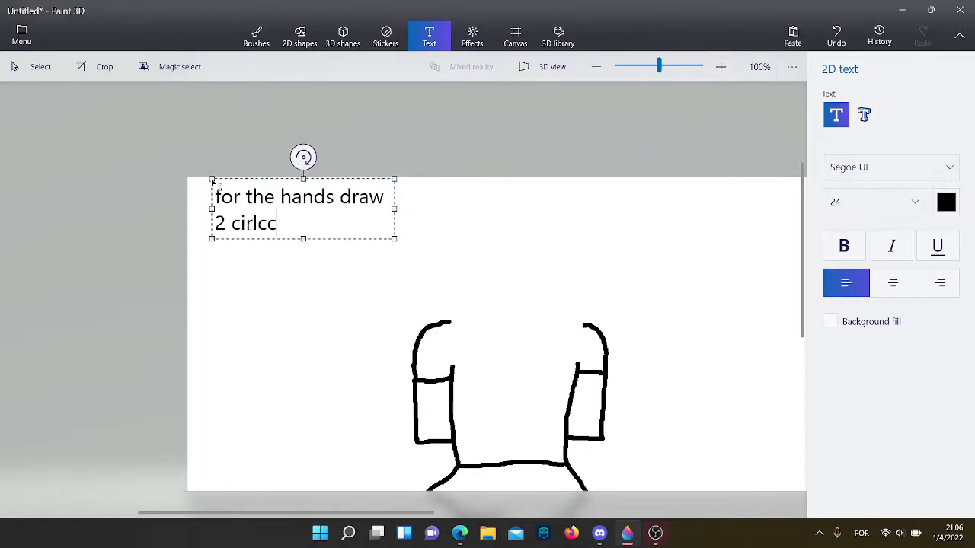
key(BackSpace)
key(BackSpace)
text(es)
click(507, 316)
Draw a rounded hand below the end of each arm with the pixel pen, joining it to the body outline
scroll(380, 384, up, 4)
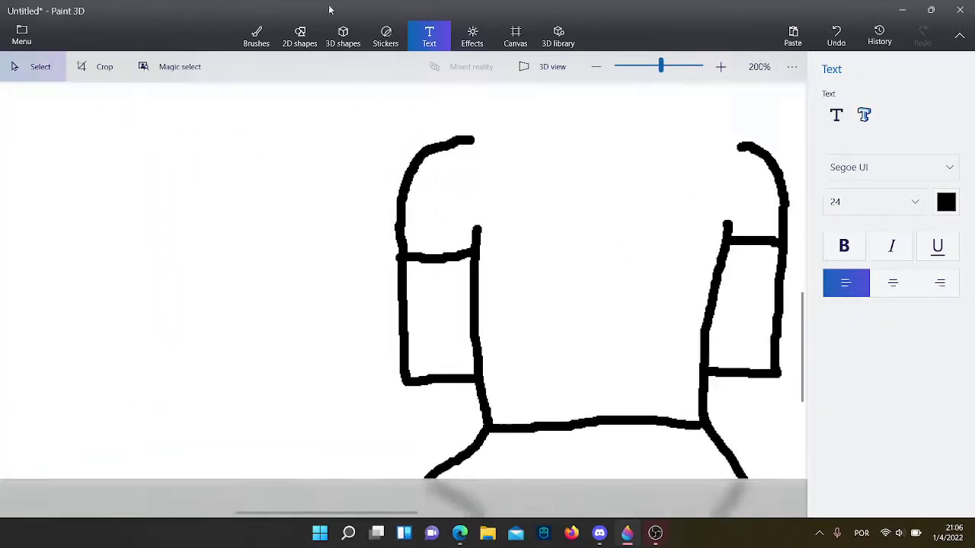
click(256, 35)
scroll(583, 256, up, 2)
scroll(407, 438, down, 2)
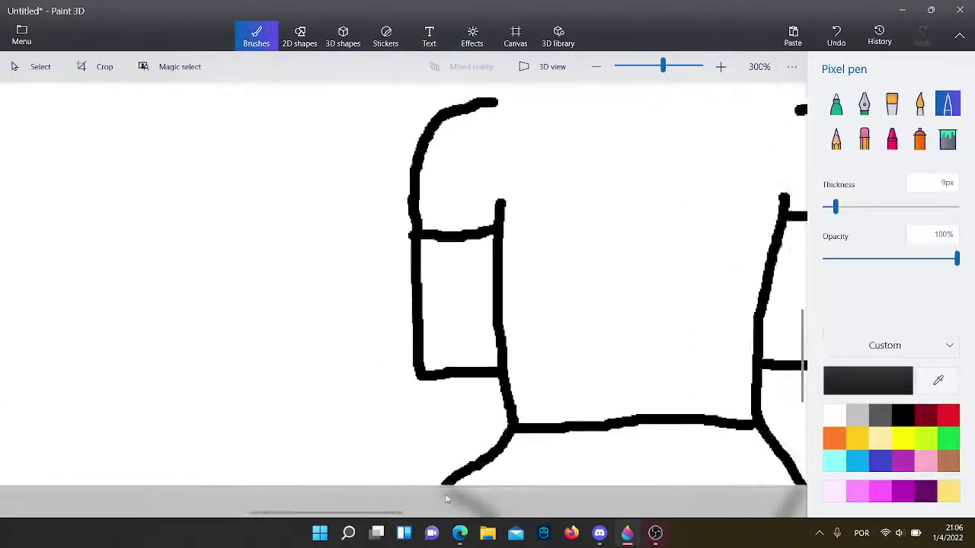
mouse_move(408, 337)
mouse_down()
mouse_move(389, 361)
mouse_move(420, 417)
mouse_move(494, 449)
mouse_up()
scroll(126, 246, down, 3)
scroll(514, 265, right, 2)
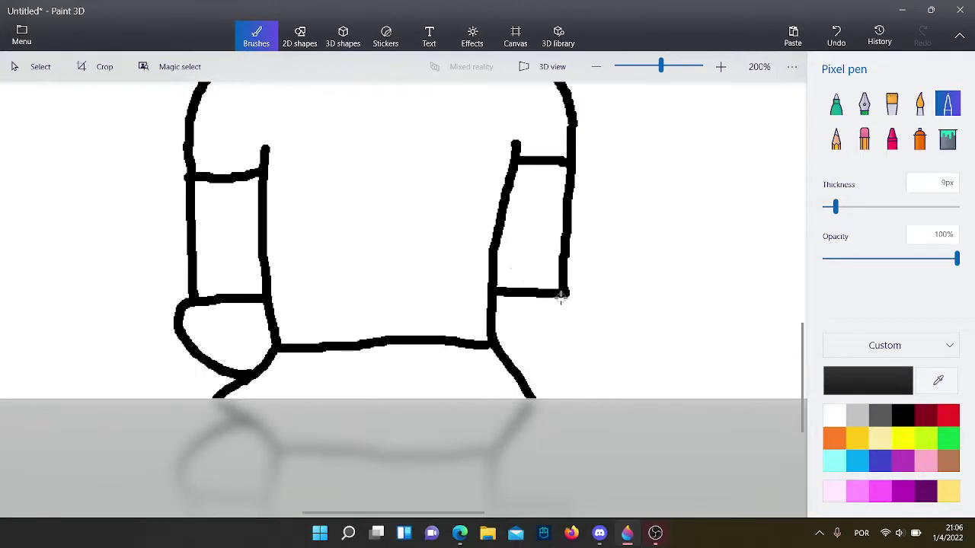
mouse_move(573, 300)
mouse_down()
mouse_move(576, 330)
mouse_move(515, 366)
mouse_up()
scroll(722, 385, down, 5)
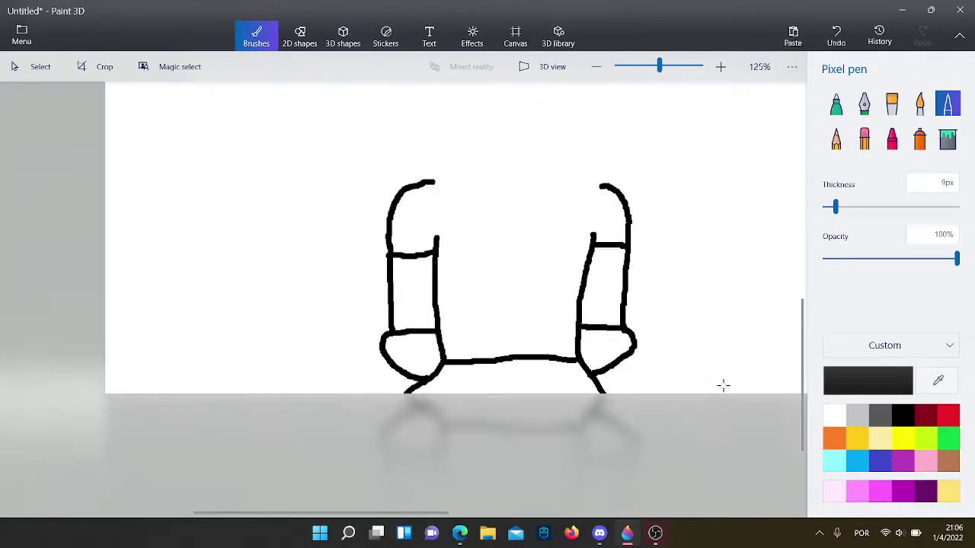
Select the "for the hands draw 2 cirlces" caption on the canvas and delete it
scroll(328, 267, up, 4)
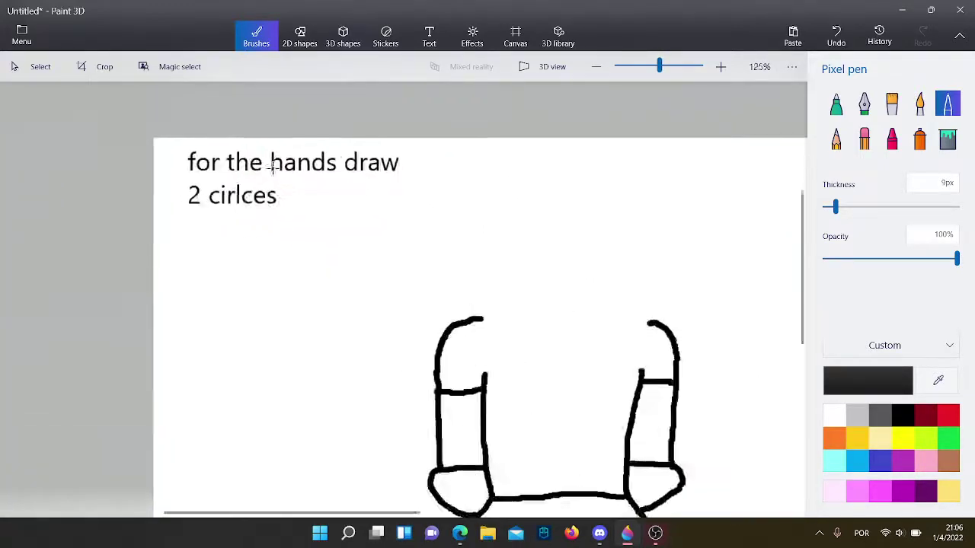
scroll(286, 146, up, 1)
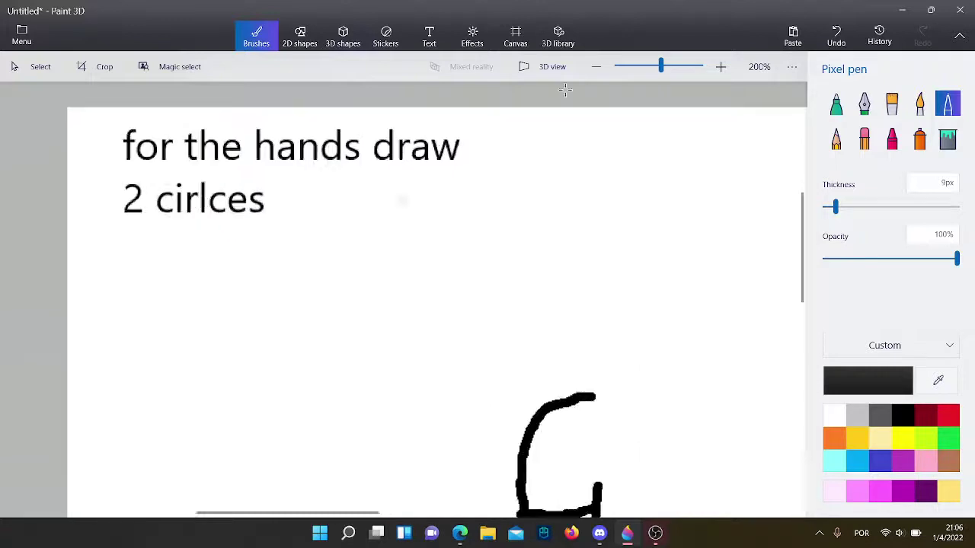
click(34, 66)
drag(80, 107, 502, 253)
key(Delete)
click(256, 36)
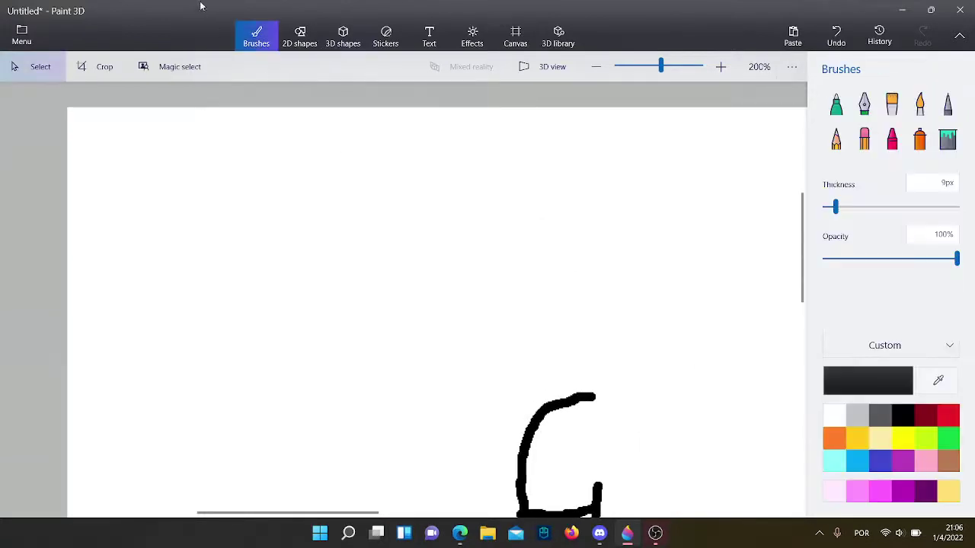
Add a 2D text in the canvas's upper-left corner reading "after that you draw my head"
click(429, 36)
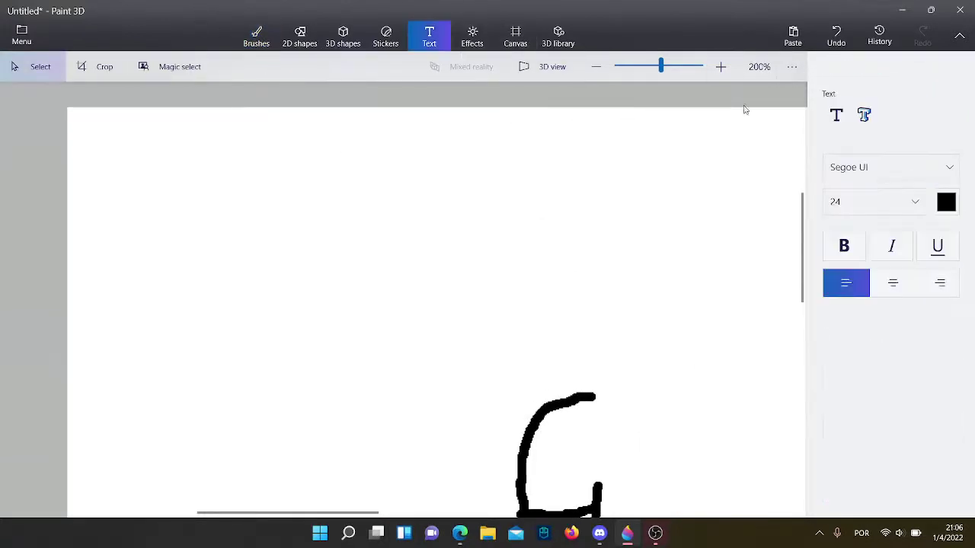
click(840, 117)
click(109, 123)
text(af)
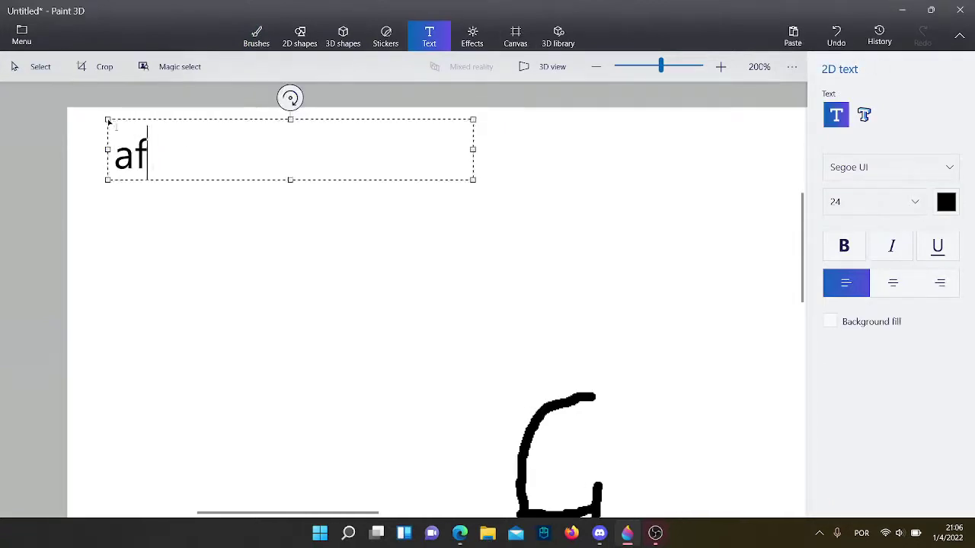
text(ter that you df)
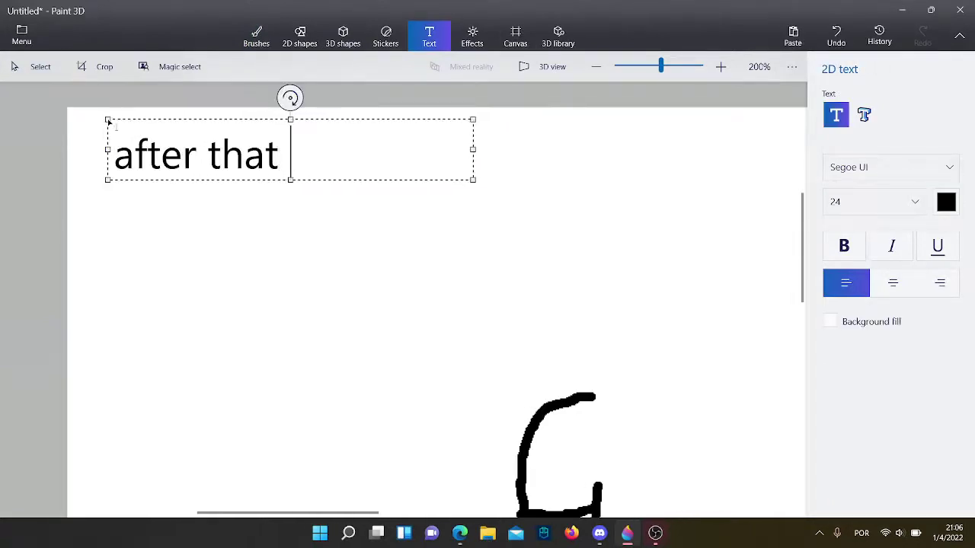
key(BackSpace)
key(BackSpace)
text(dra)
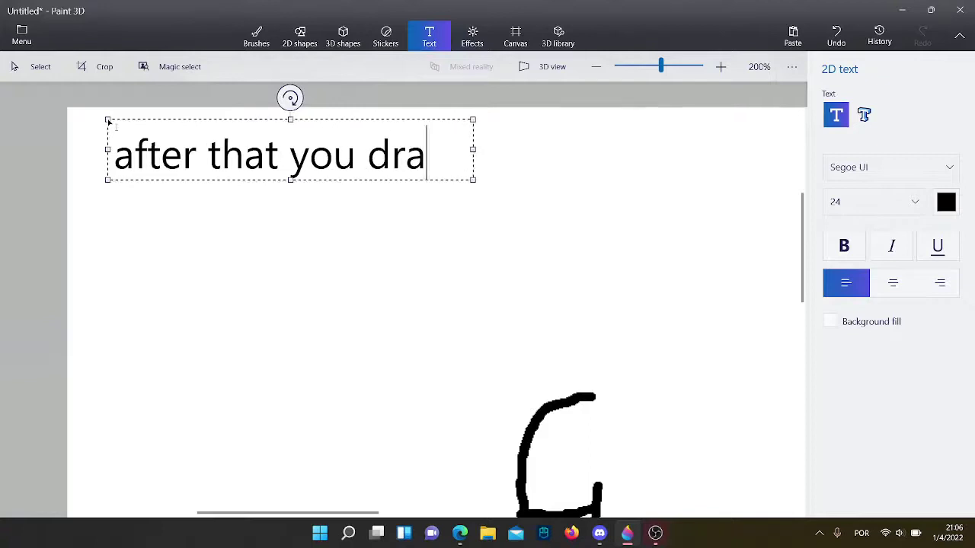
text(w my head)
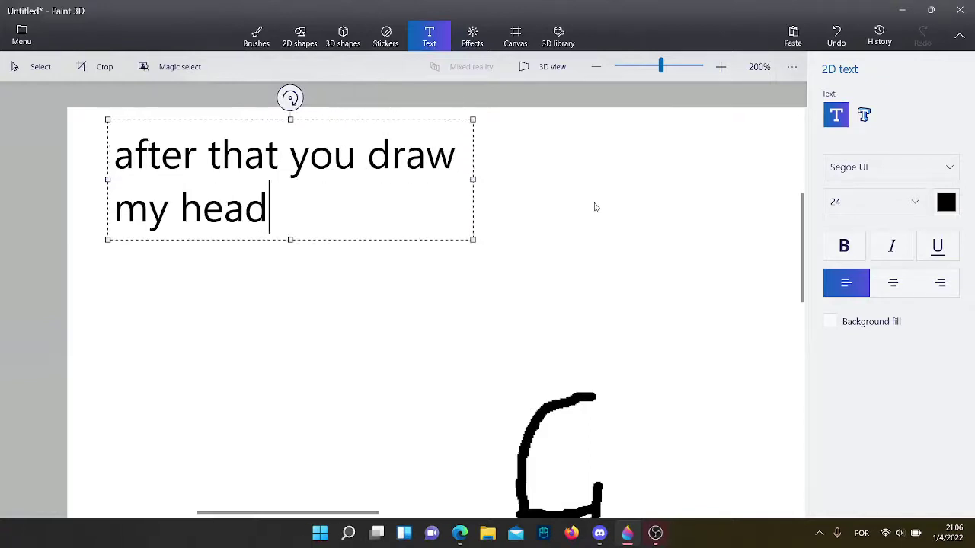
click(596, 207)
click(459, 533)
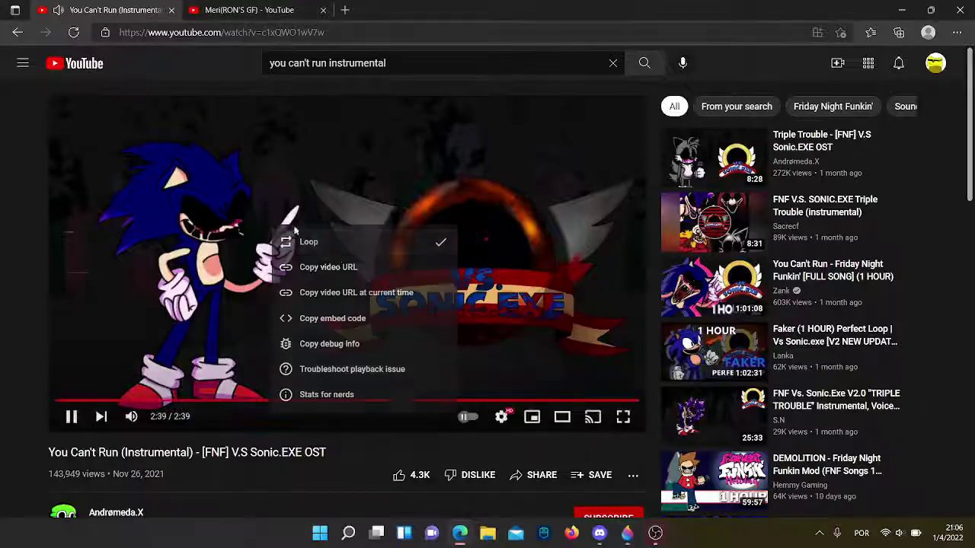
click(627, 533)
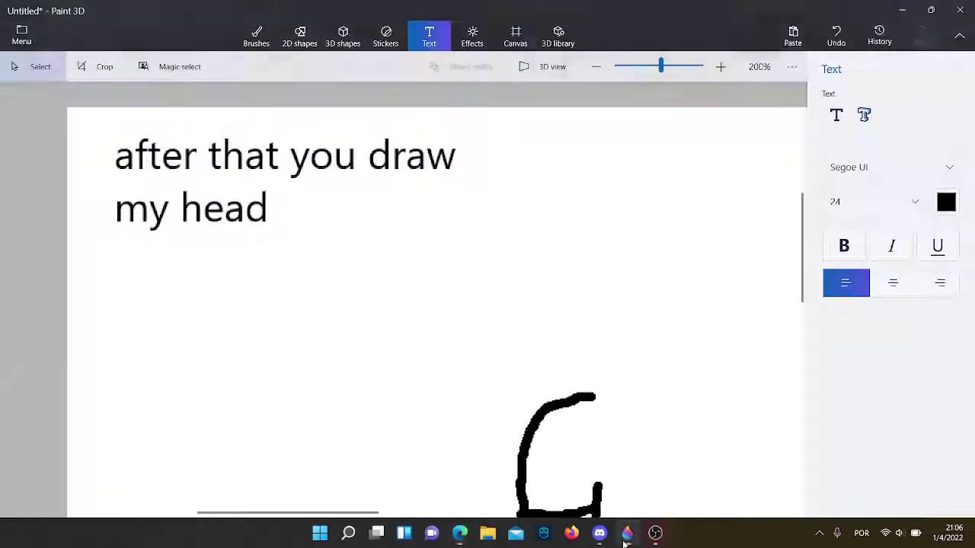
Draw the head's bottom edge across both shoulder arcs and continue up its left side with the 9px pixel pen
scroll(107, 193, down, 5)
scroll(106, 191, up, 2)
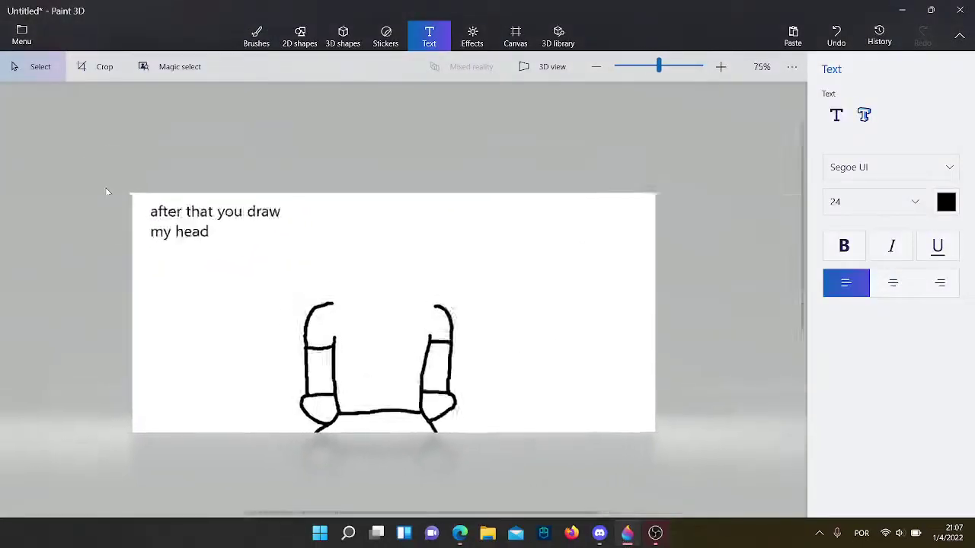
scroll(412, 299, up, 3)
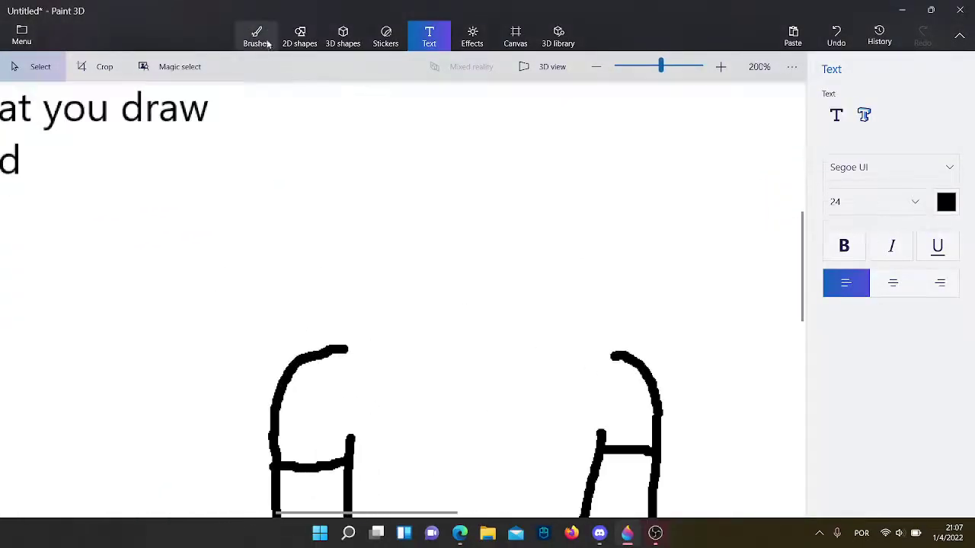
click(257, 35)
scroll(617, 247, up, 3)
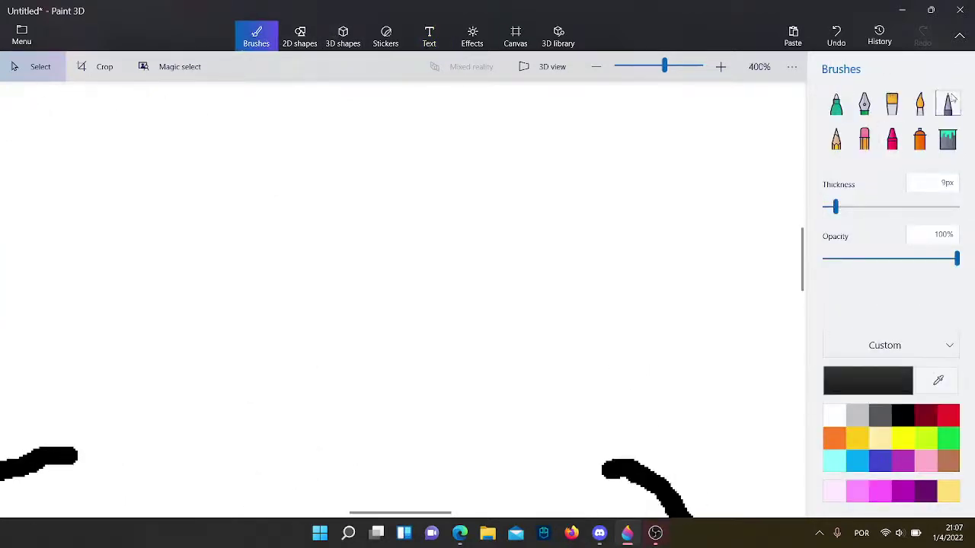
click(947, 103)
scroll(498, 150, down, 1)
click(612, 332)
mouse_move(589, 330)
mouse_down()
mouse_move(291, 314)
mouse_move(55, 318)
mouse_move(79, 106)
mouse_up()
Draw the head's right side and its top edge with a raised bump near the left end, closing the outline
scroll(309, 356, down, 2)
scroll(457, 343, up, 1)
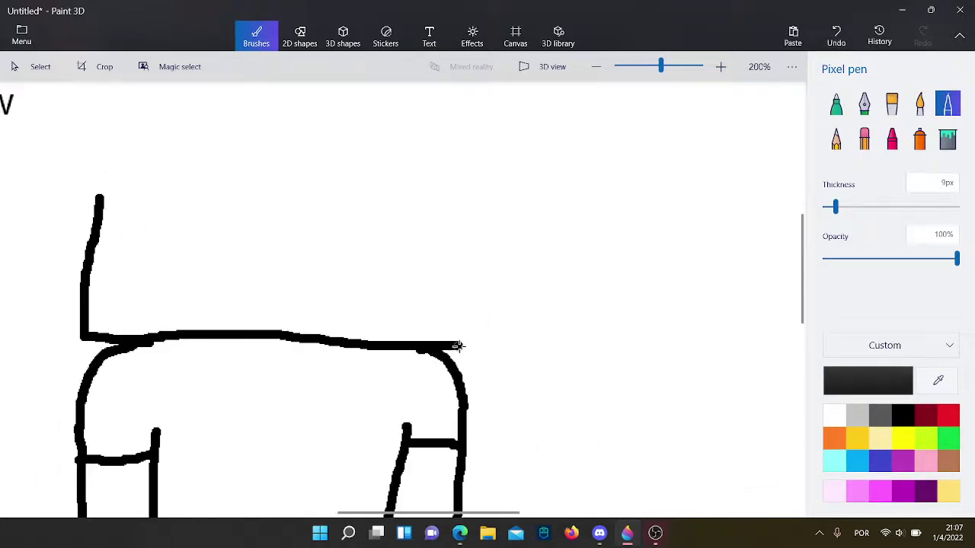
drag(458, 347, 458, 257)
drag(448, 204, 272, 197)
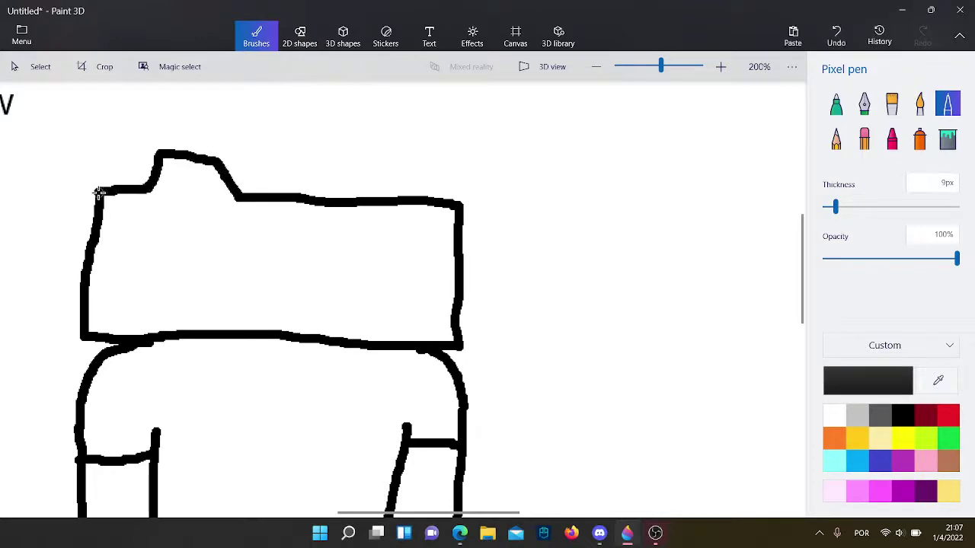
Select the "after that you draw my head" caption on the canvas and delete it
scroll(427, 342, down, 3)
scroll(495, 285, up, 2)
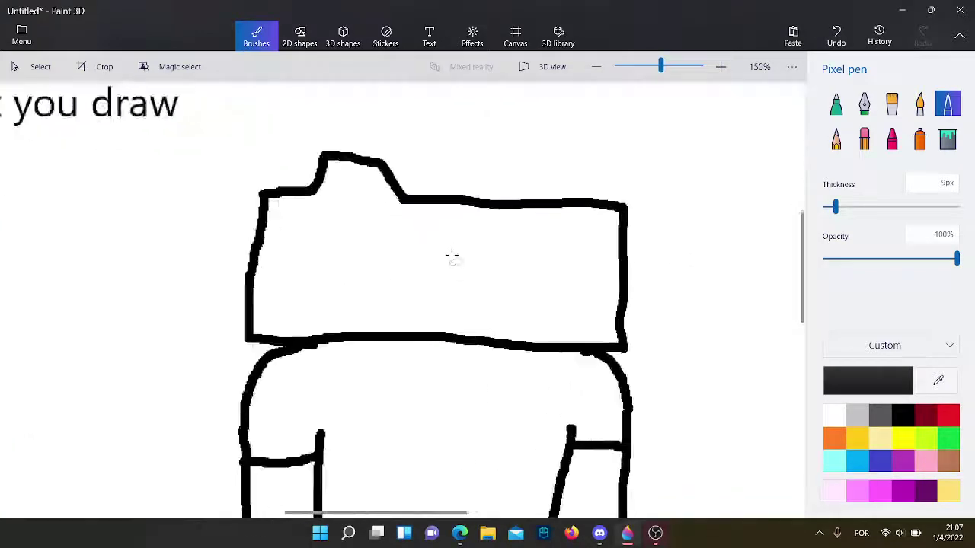
scroll(452, 256, up, 3)
scroll(442, 259, down, 4)
scroll(396, 178, up, 1)
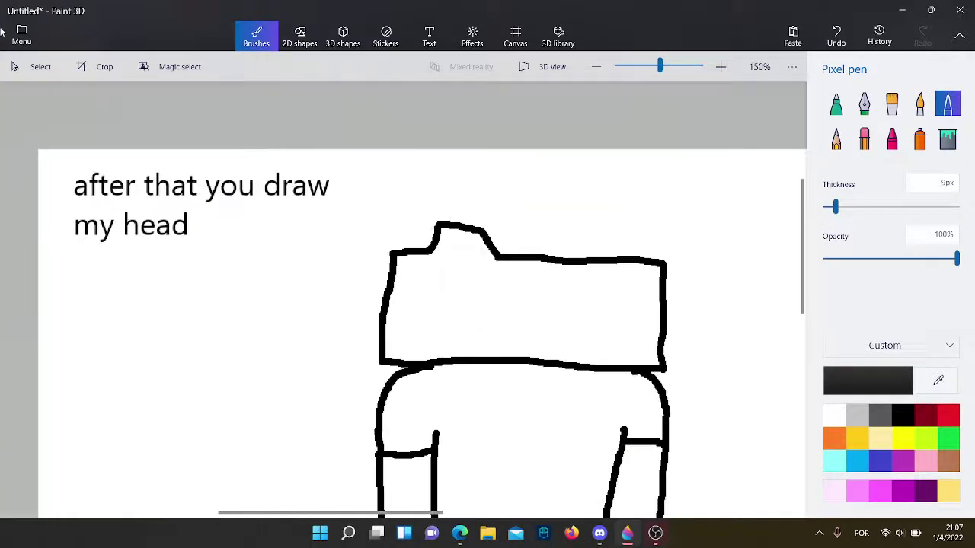
click(31, 67)
mouse_move(43, 146)
mouse_down()
mouse_move(281, 261)
mouse_move(355, 269)
mouse_up()
key(Delete)
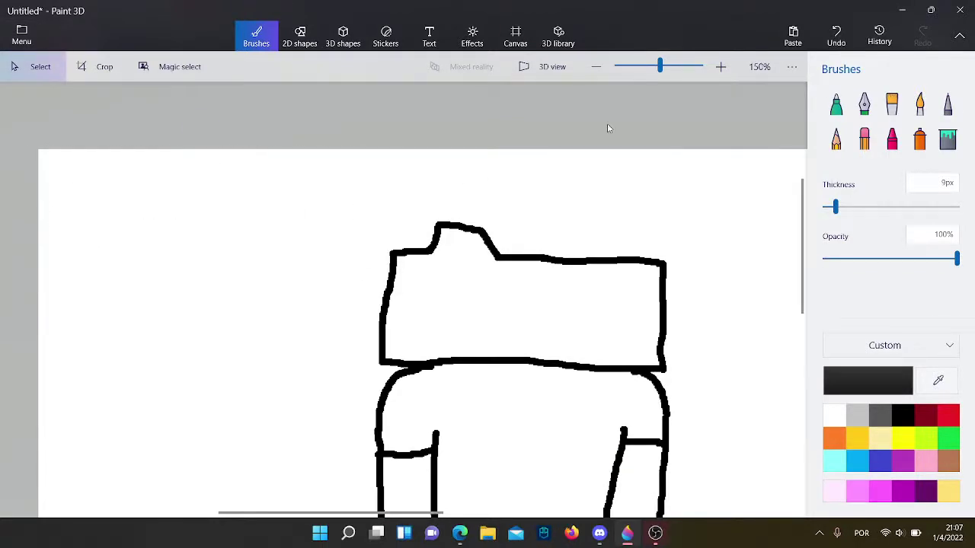
Add a 2D text in the canvas's upper-left corner reading "for the hair just do what ever you want!"
click(429, 36)
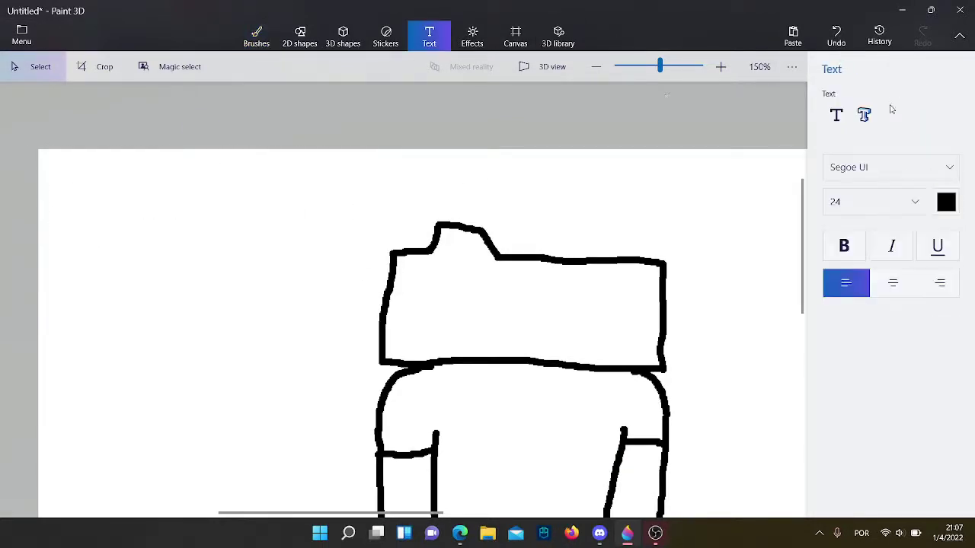
click(59, 173)
text(for the ha)
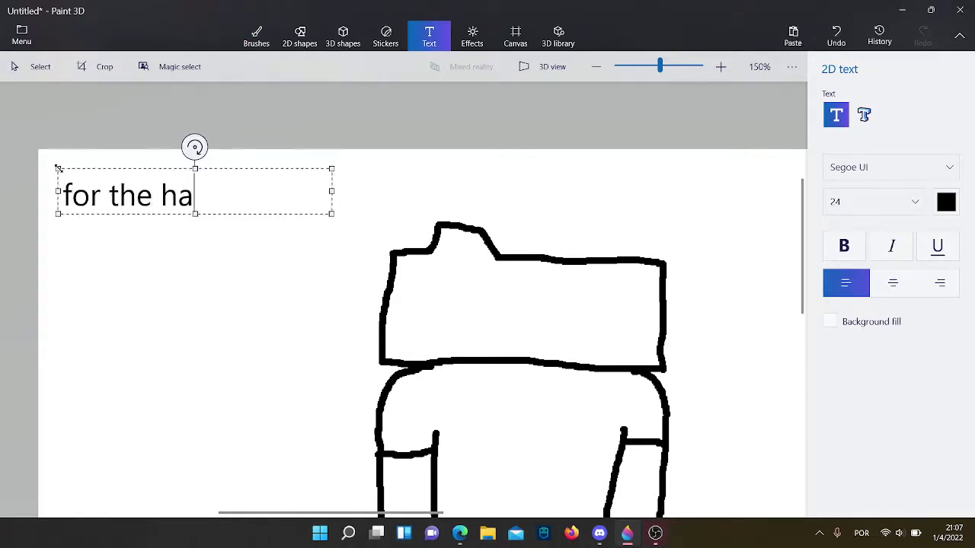
text(ir don't)
key(BackSpace)
key(BackSpace)
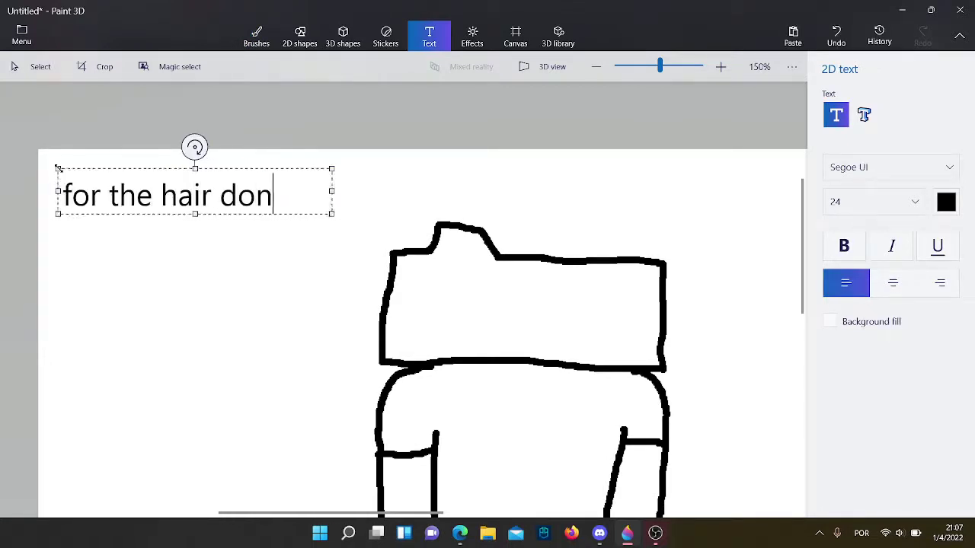
key(BackSpace)
key(BackSpace)
key(BackSpace)
text(just do w)
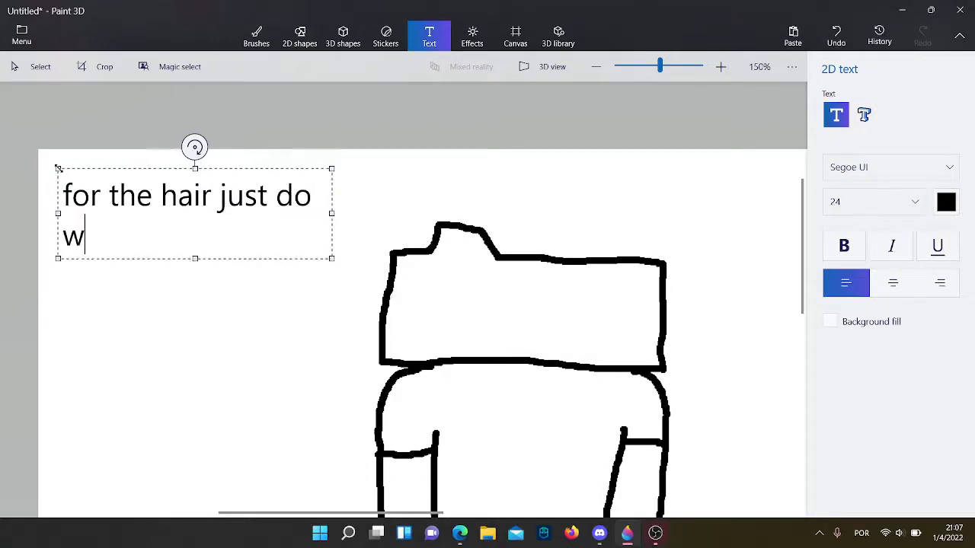
text(hat ever you want!)
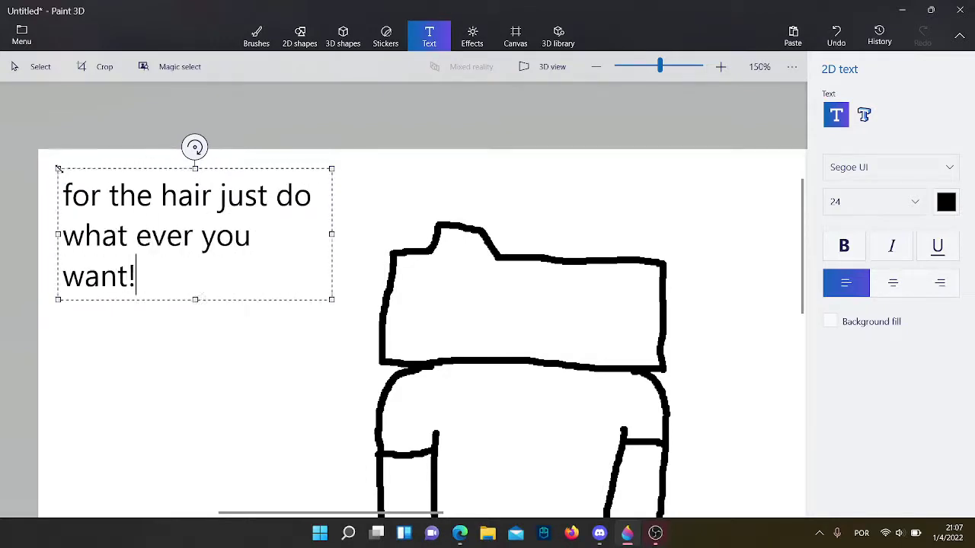
key(Return)
click(561, 165)
Draw a wavy hairline across the head and a jagged hair outline from its upper-left corner down to the left arm with the 9px pixel pen
scroll(533, 175, up, 1)
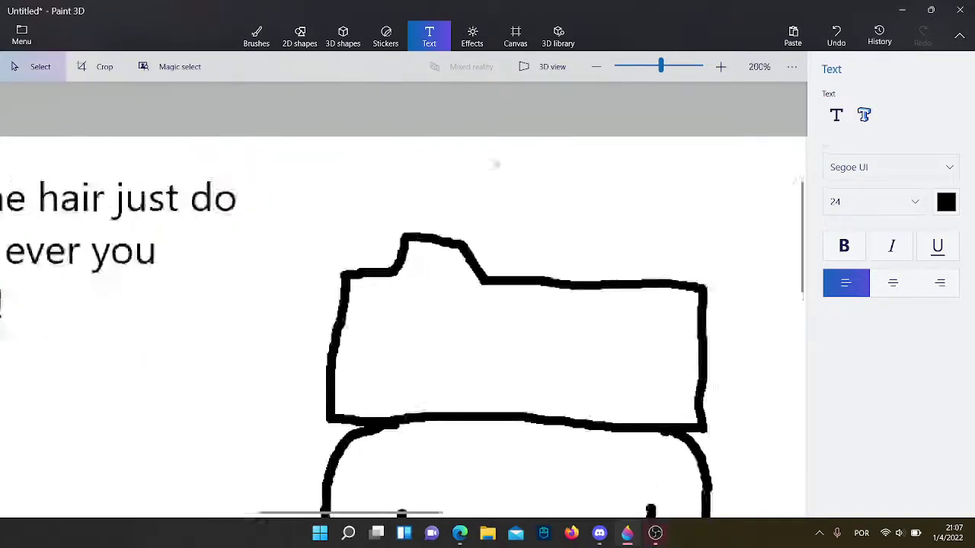
click(256, 35)
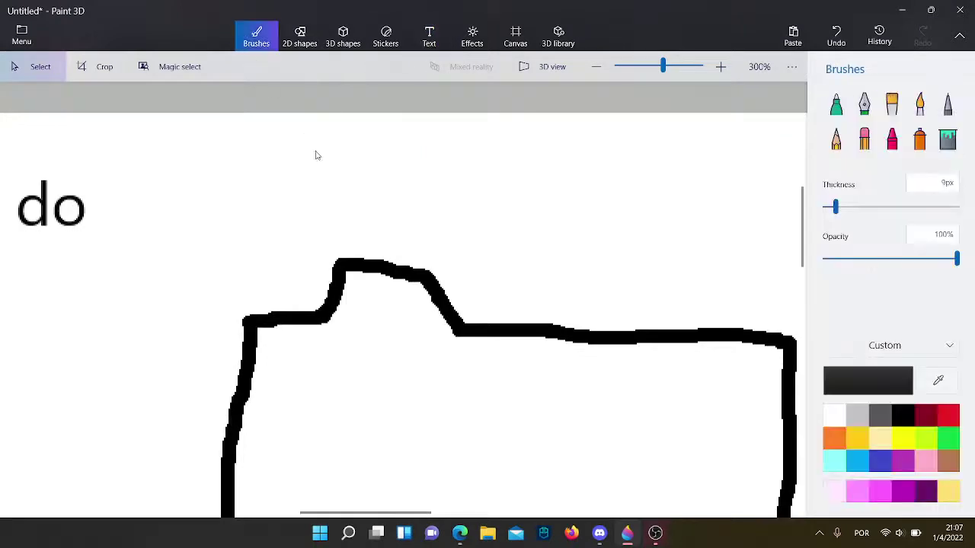
click(948, 106)
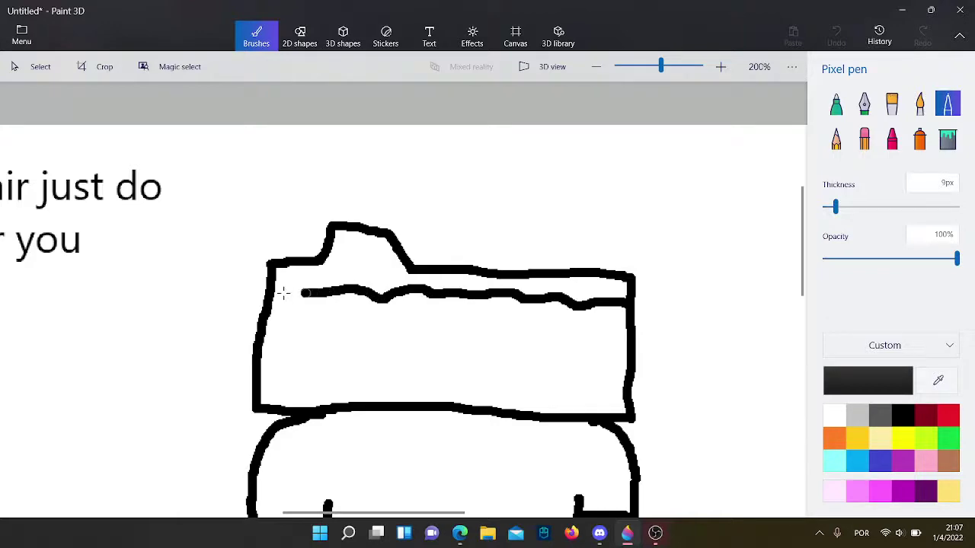
mouse_move(308, 230)
mouse_down()
mouse_move(213, 331)
mouse_move(147, 332)
mouse_up()
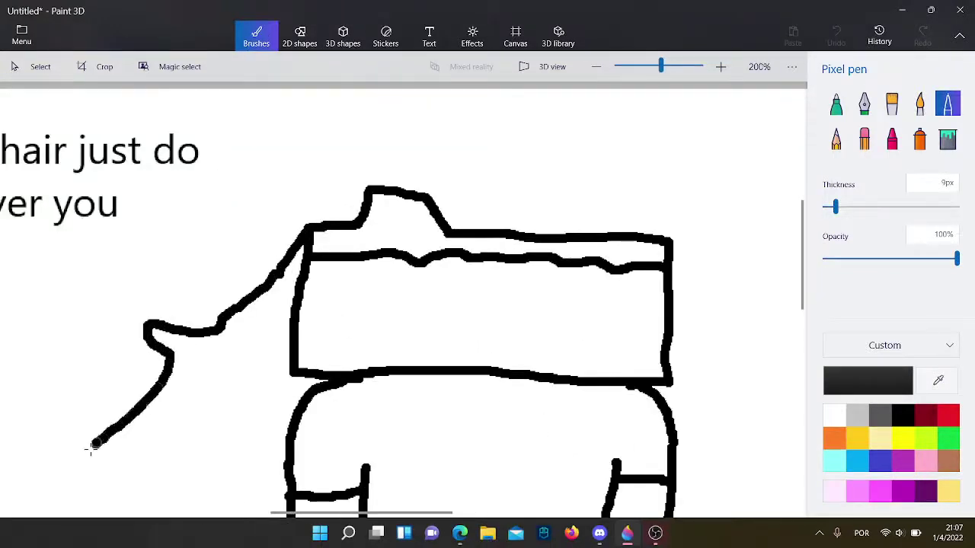
drag(131, 515, 133, 515)
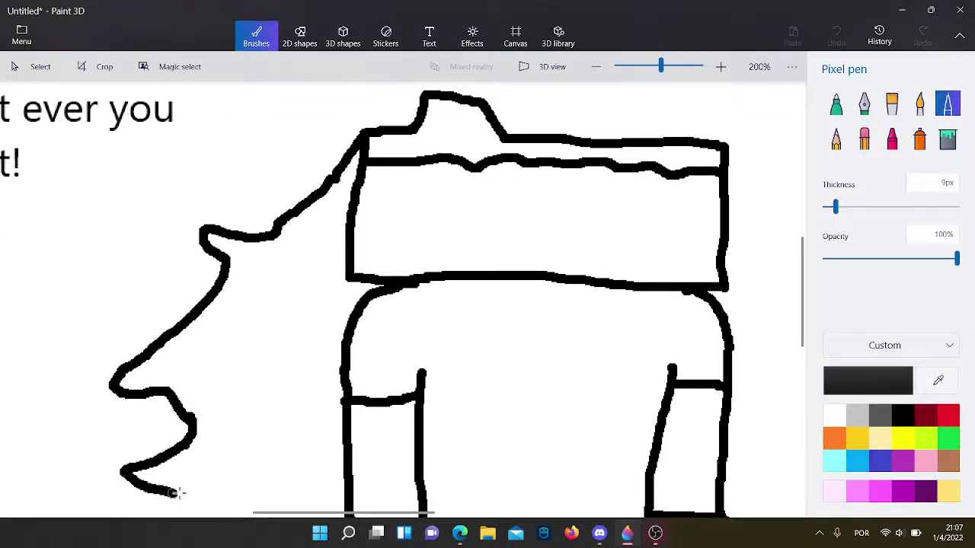
mouse_move(174, 493)
mouse_down()
mouse_move(252, 490)
mouse_move(278, 500)
mouse_up()
drag(344, 505, 349, 507)
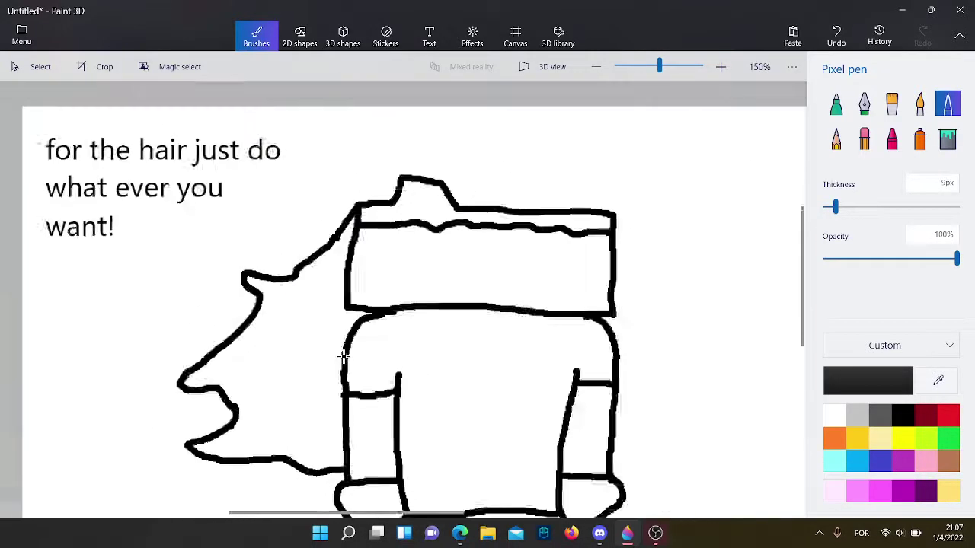
scroll(341, 355, down, 4)
scroll(381, 240, up, 5)
scroll(510, 331, down, 3)
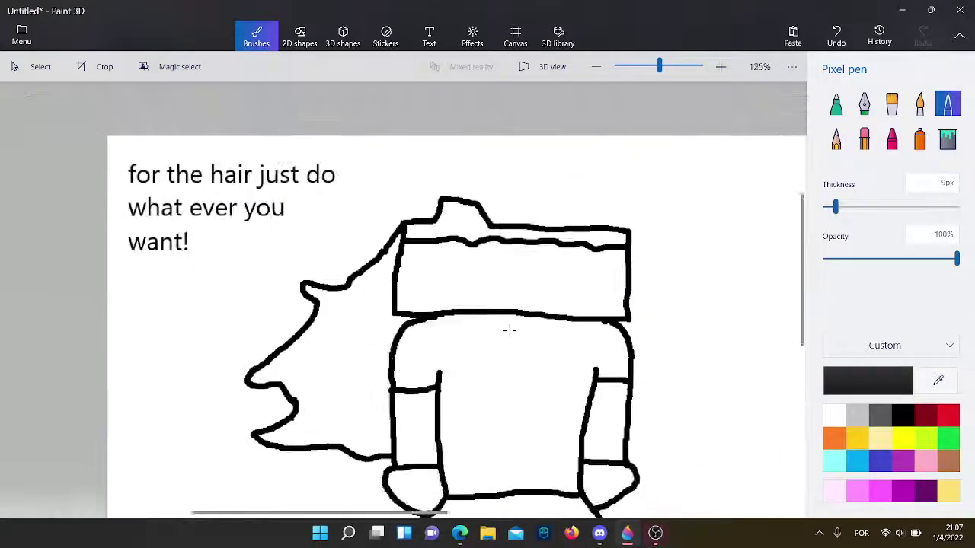
scroll(322, 266, up, 1)
scroll(353, 259, down, 3)
scroll(250, 226, up, 1)
scroll(250, 227, up, 1)
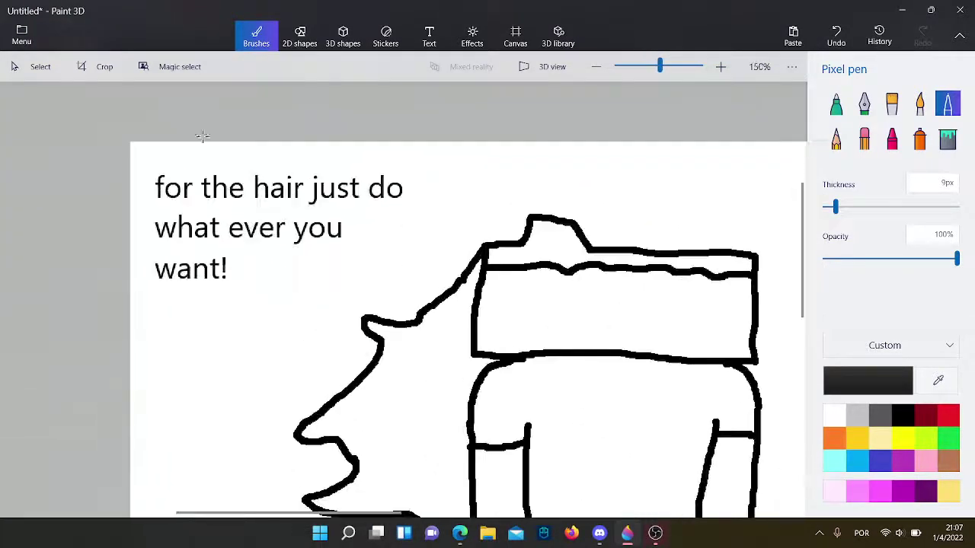
Select the "for the hair just do what ever you want!" caption on the canvas and delete it
click(35, 67)
mouse_move(146, 152)
mouse_down()
mouse_move(279, 258)
mouse_move(431, 292)
mouse_up()
key(Delete)
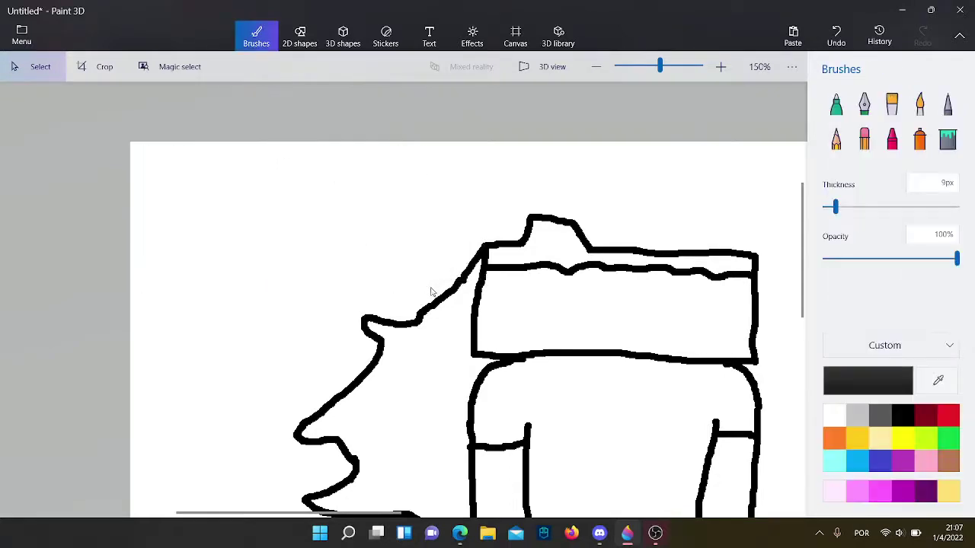
Add a 2D text in the canvas's upper-left corner reading "now paint!"
scroll(434, 293, up, 1)
click(429, 35)
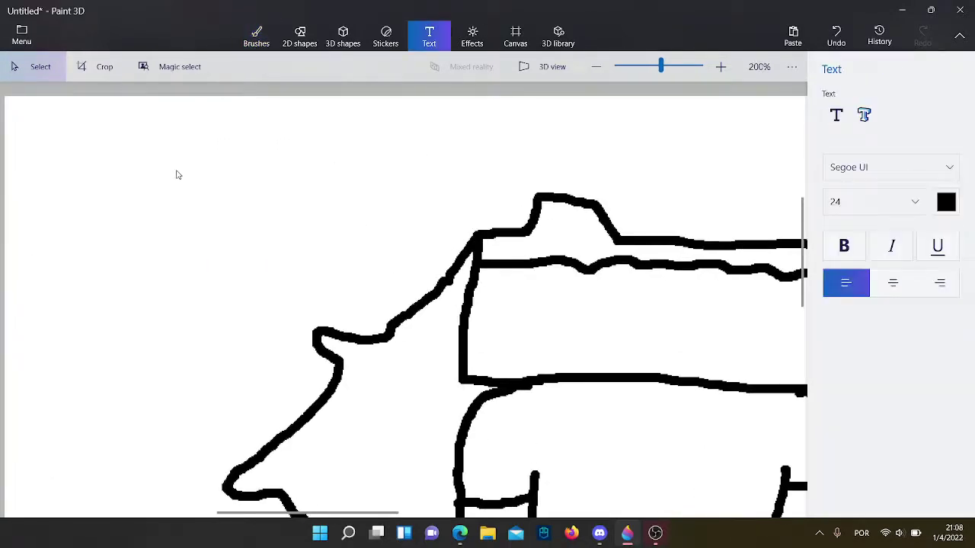
scroll(176, 175, down, 2)
click(836, 114)
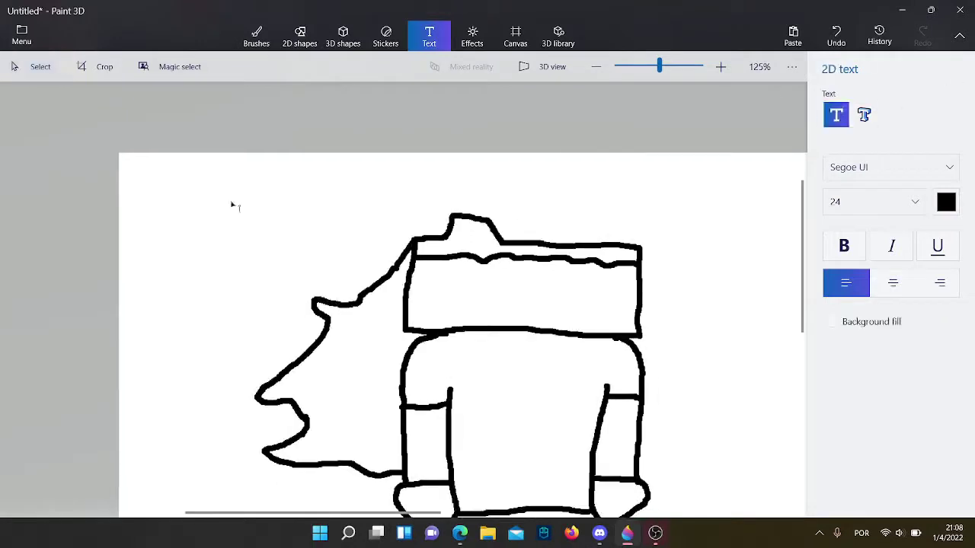
click(154, 183)
text(now paint!)
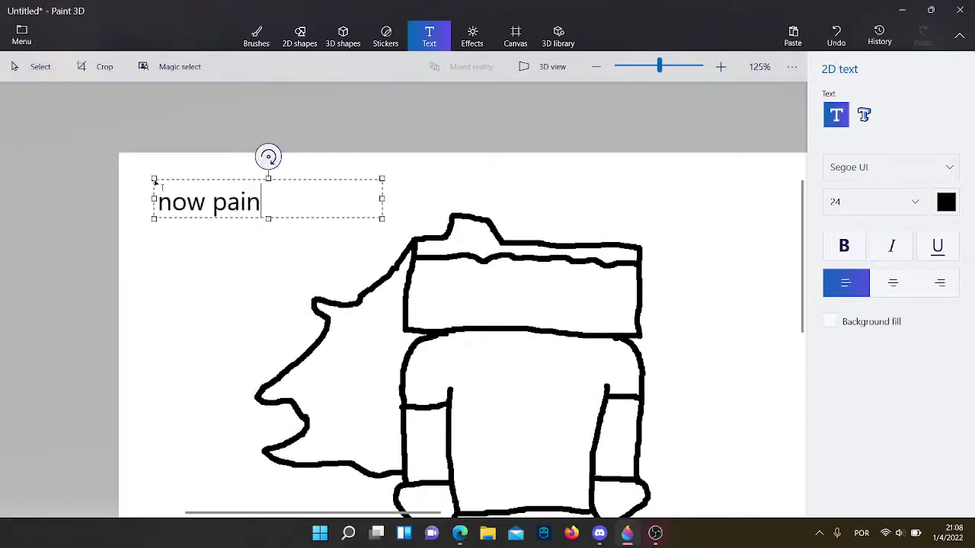
click(482, 158)
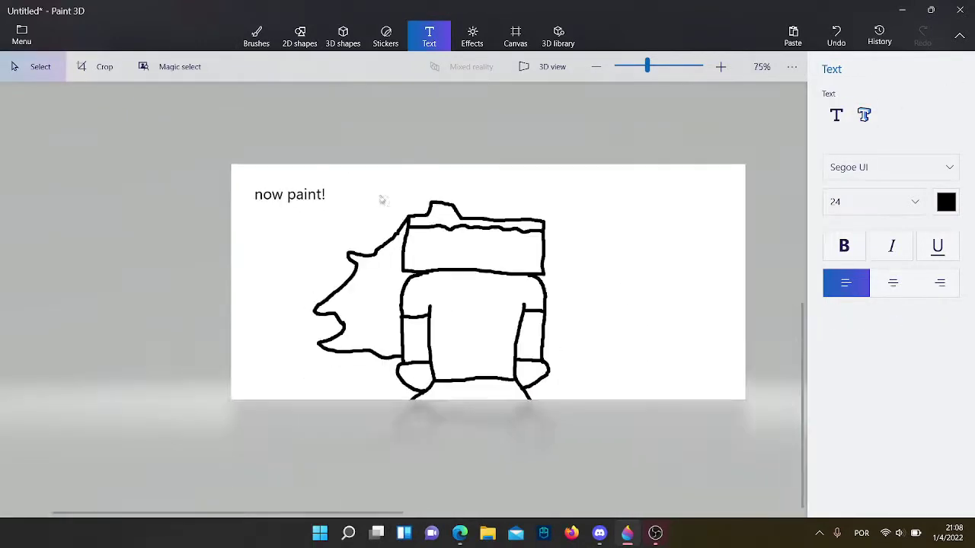
Fill the face below the hairline and both hands with golden yellow
click(257, 34)
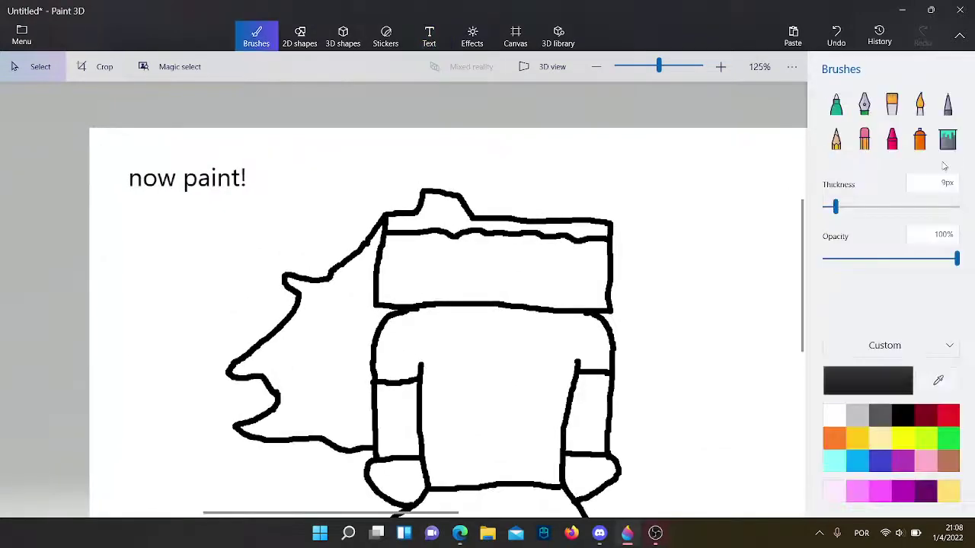
click(947, 105)
scroll(327, 266, up, 3)
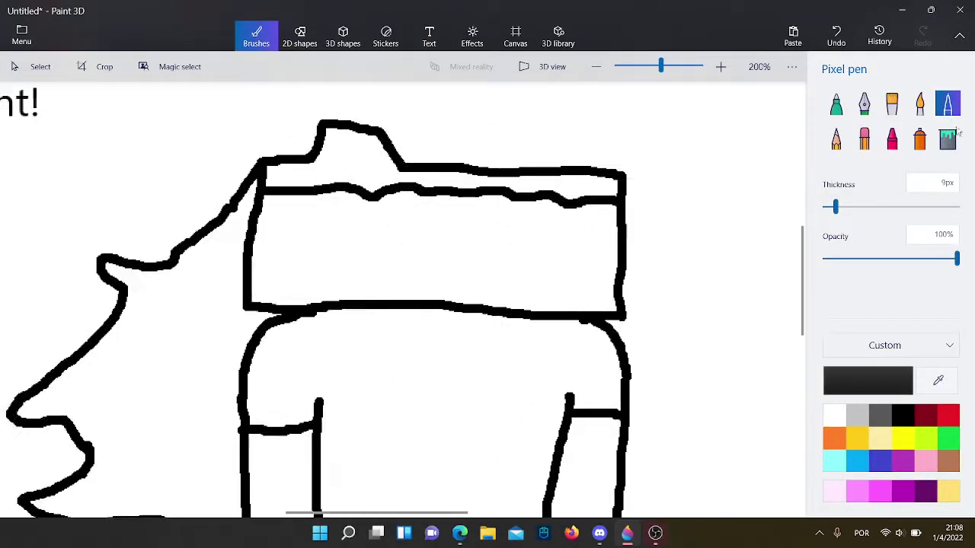
click(947, 140)
click(857, 438)
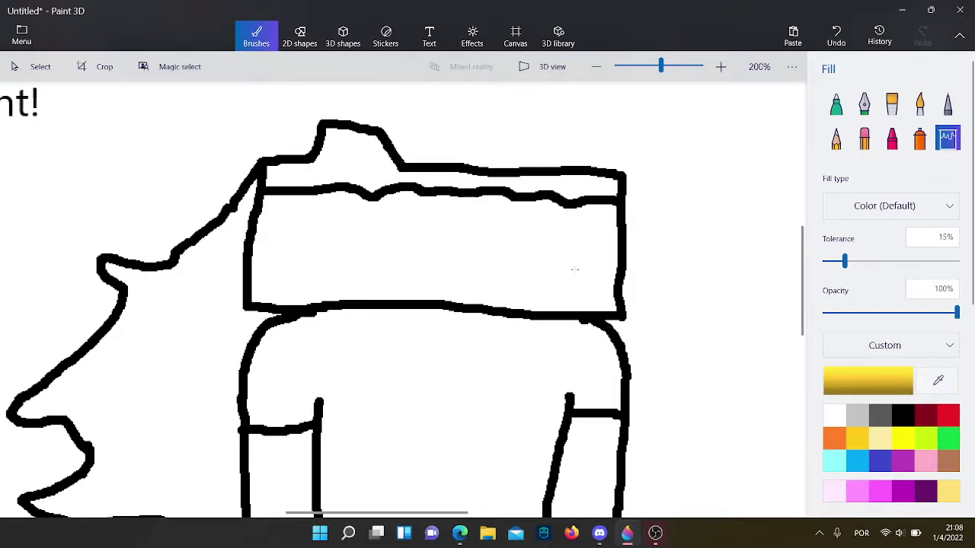
click(574, 268)
scroll(574, 269, down, 3)
click(396, 456)
click(593, 449)
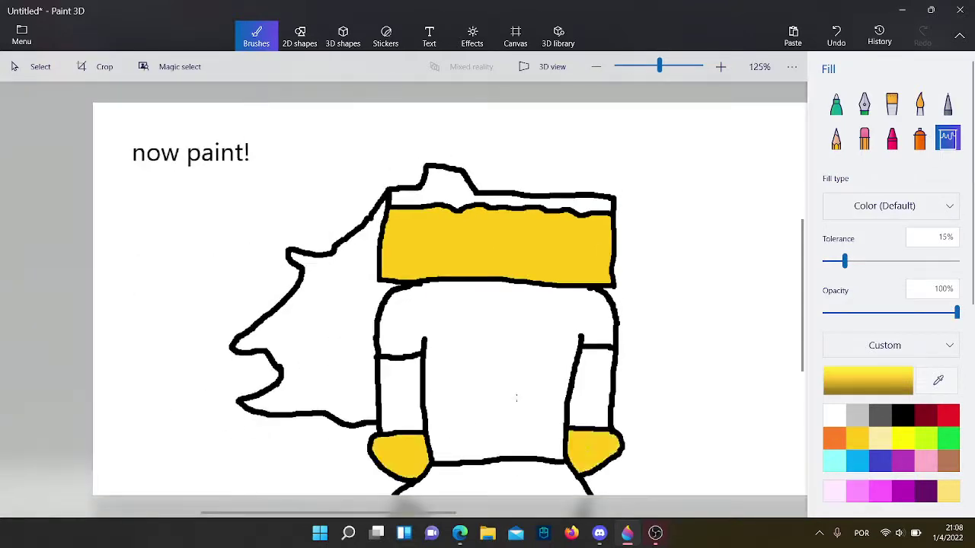
Set the fill color to dark gold bb9000 and fill the shirt with it
click(883, 384)
drag(528, 189, 544, 200)
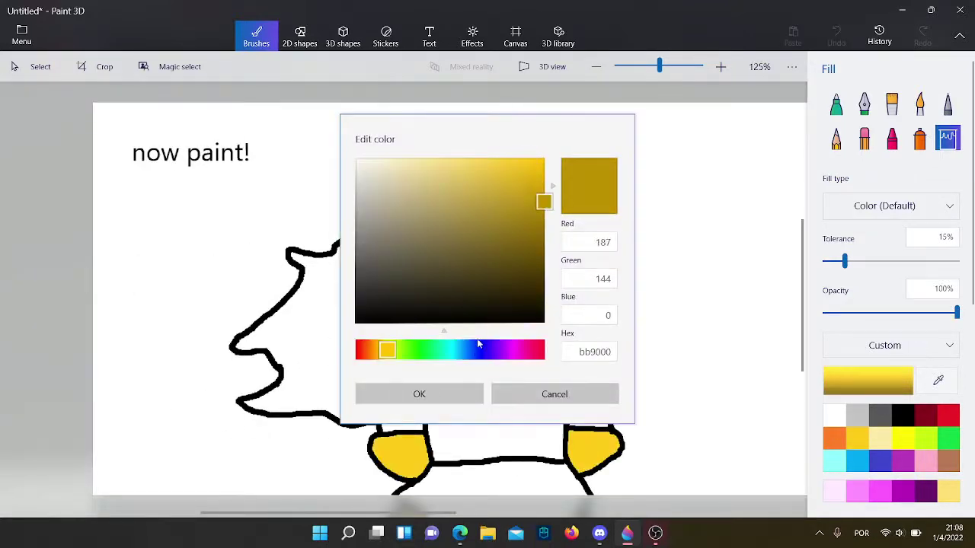
click(419, 393)
click(483, 373)
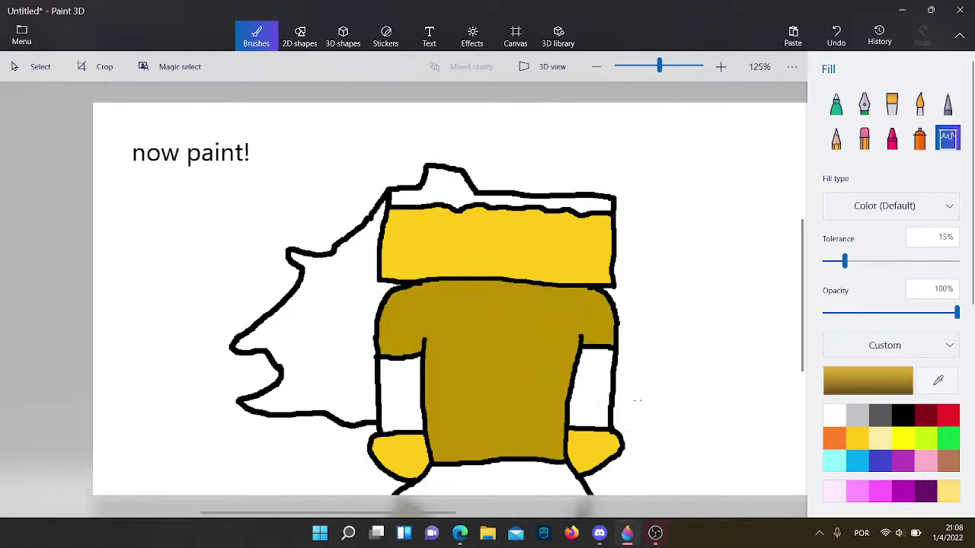
Fill both arms between the sleeves and the hands with dark grey
click(879, 416)
click(590, 396)
click(400, 392)
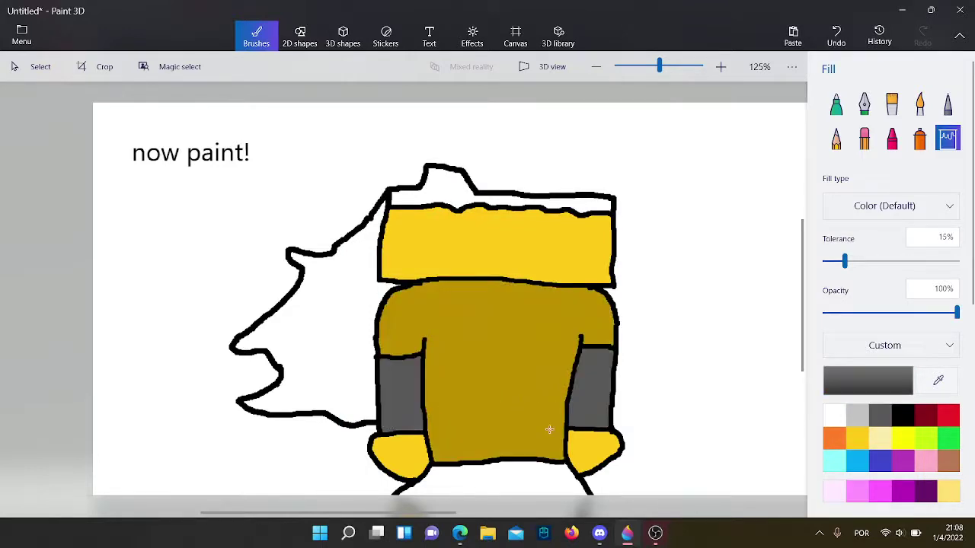
Mix the dark navy fill color 1d1733 and fill the area below the shirt with it
click(867, 381)
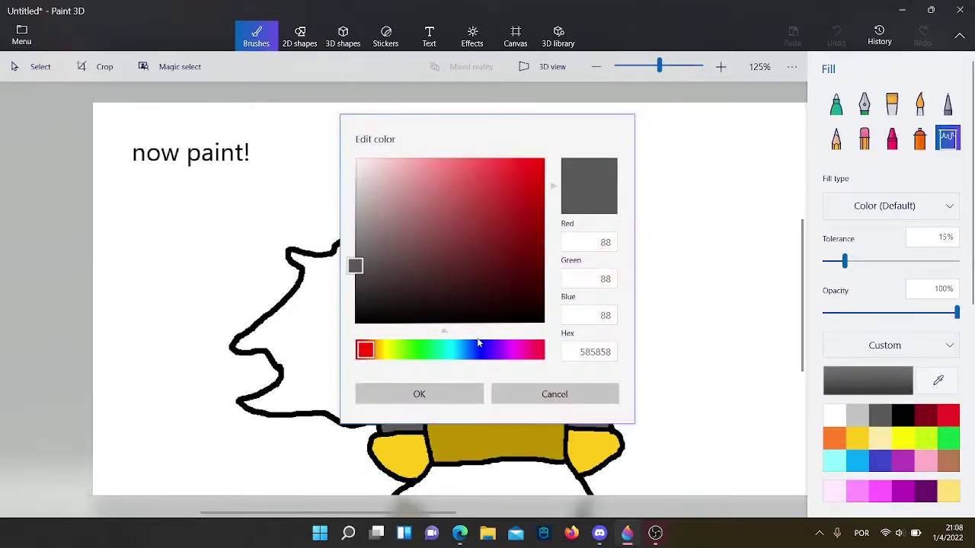
click(483, 349)
click(452, 323)
mouse_move(454, 331)
mouse_down()
mouse_move(441, 307)
mouse_move(459, 287)
mouse_up()
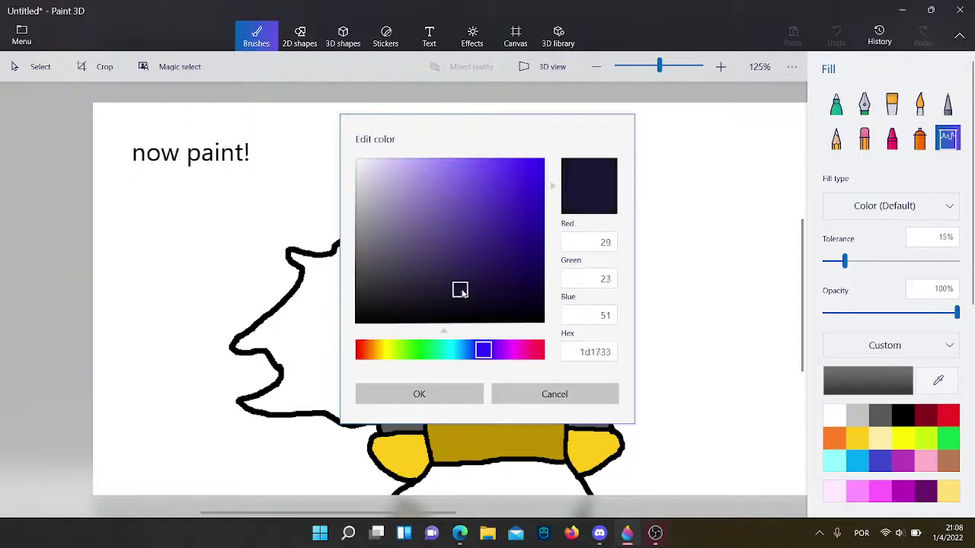
click(419, 393)
click(508, 491)
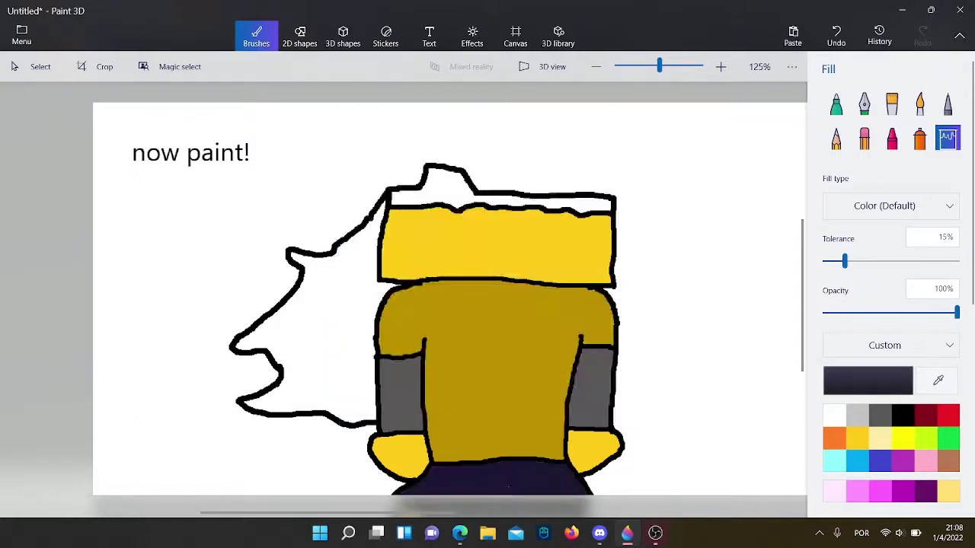
Sample the face's yellow, change it to a paler yellow, and fill the hair above the hairline and beside the body with it
scroll(727, 404, up, 1)
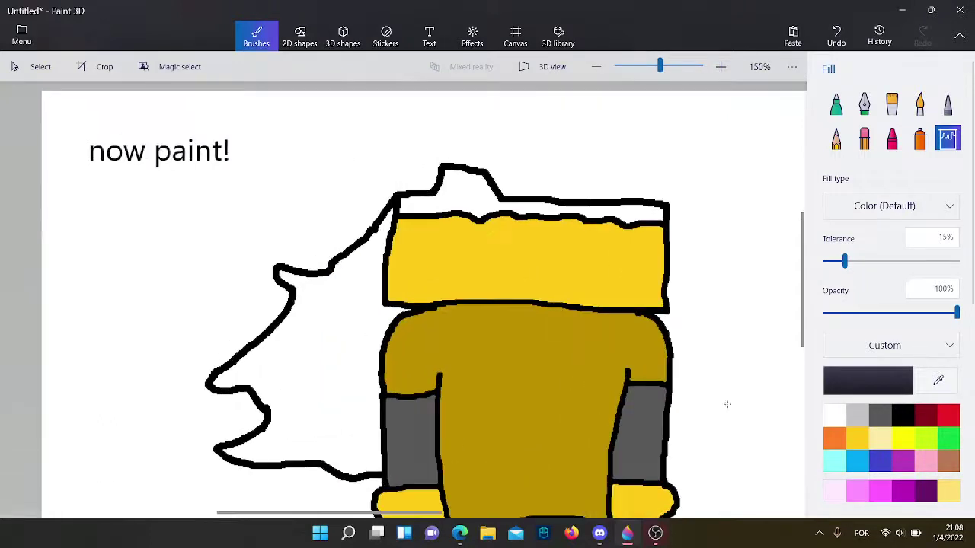
click(940, 379)
click(632, 274)
click(892, 384)
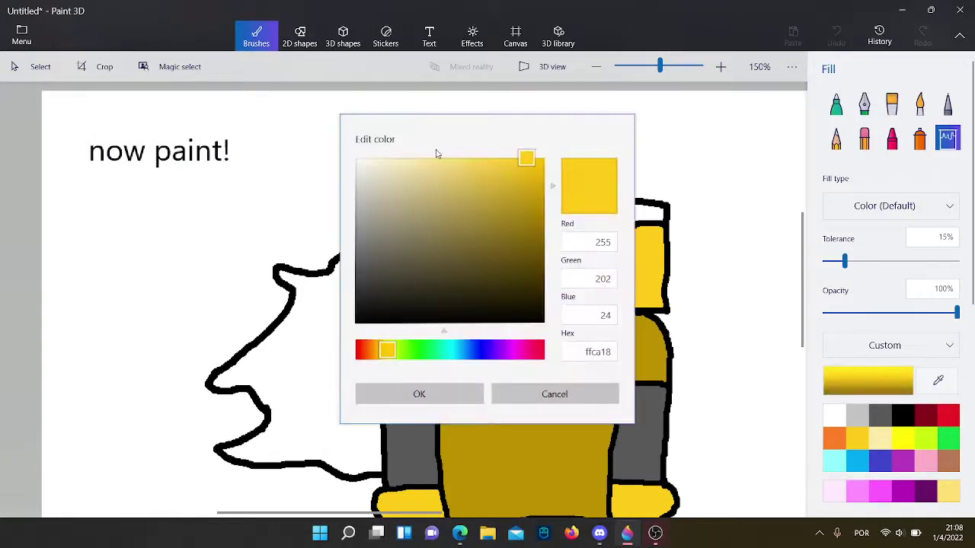
click(453, 158)
click(451, 396)
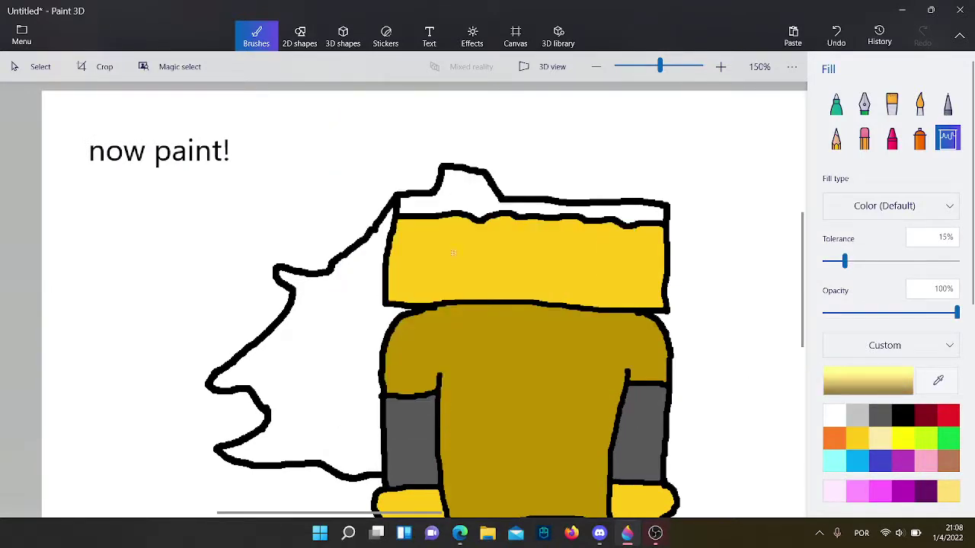
click(482, 199)
click(323, 297)
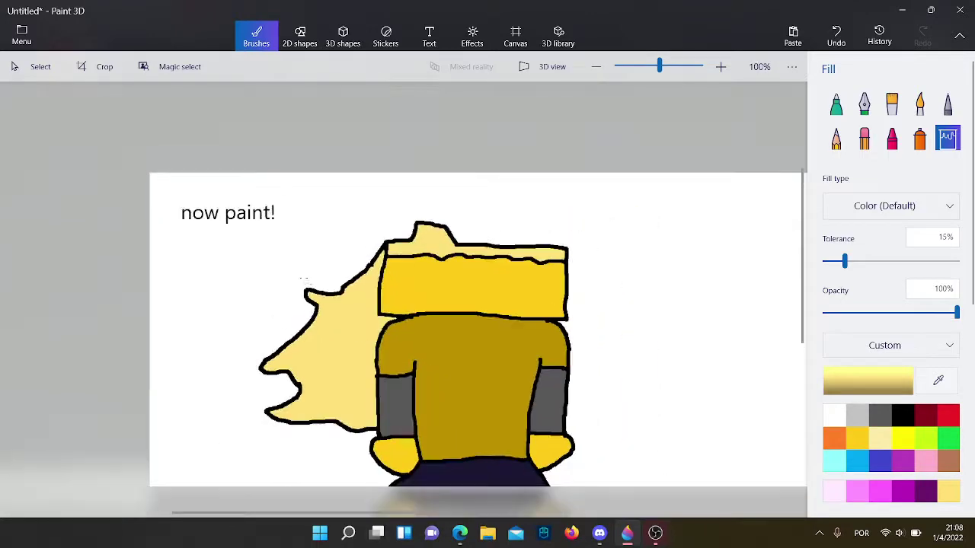
Select the "now paint!" caption on the canvas and delete it
click(14, 67)
drag(114, 135, 347, 243)
key(Delete)
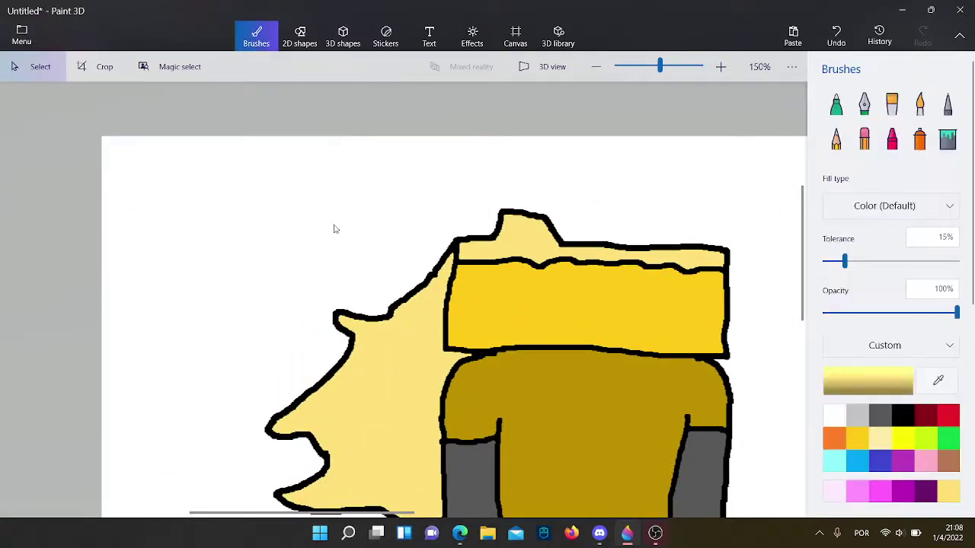
Add the 2D text caption "when you're done you then draw a few red dots on the chest" in the empty area above the hair
click(428, 35)
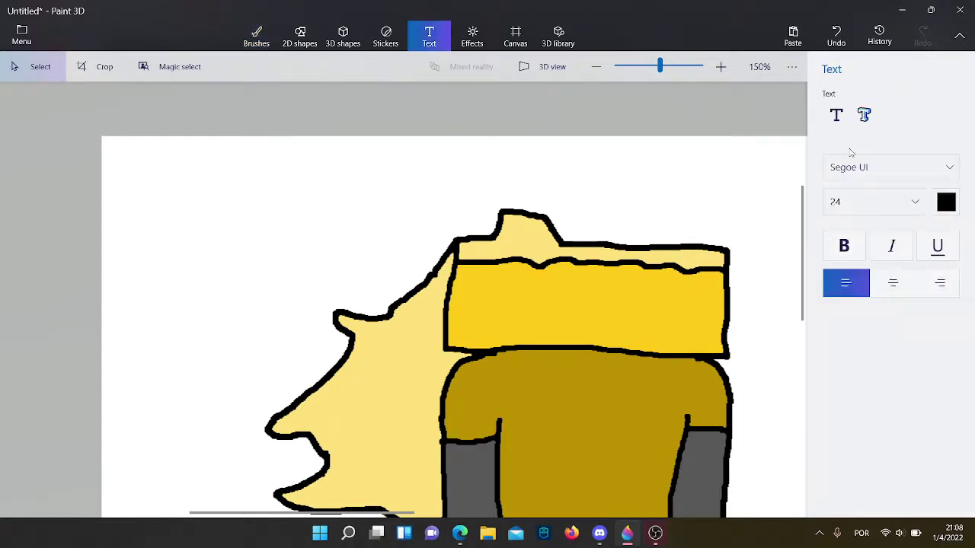
click(836, 115)
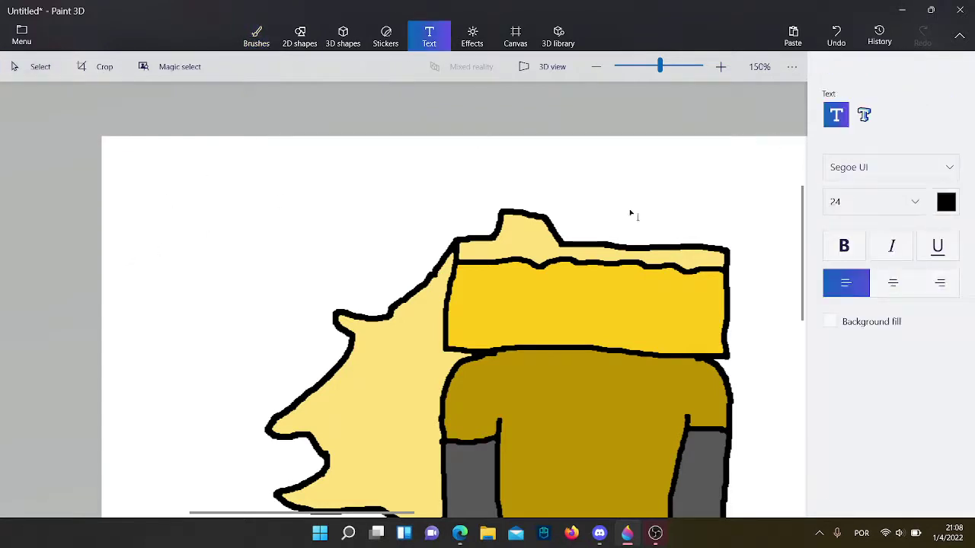
click(140, 166)
text(when you're)
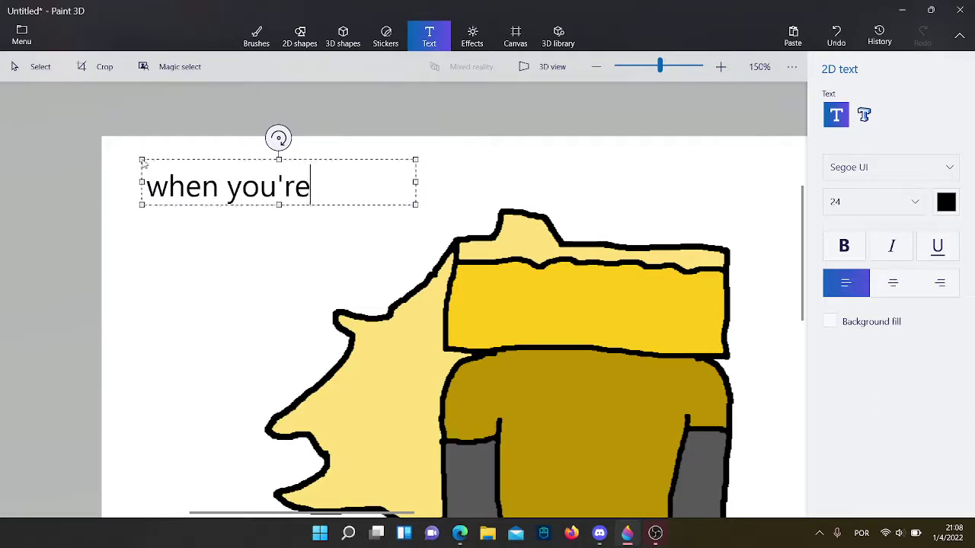
text( done you)
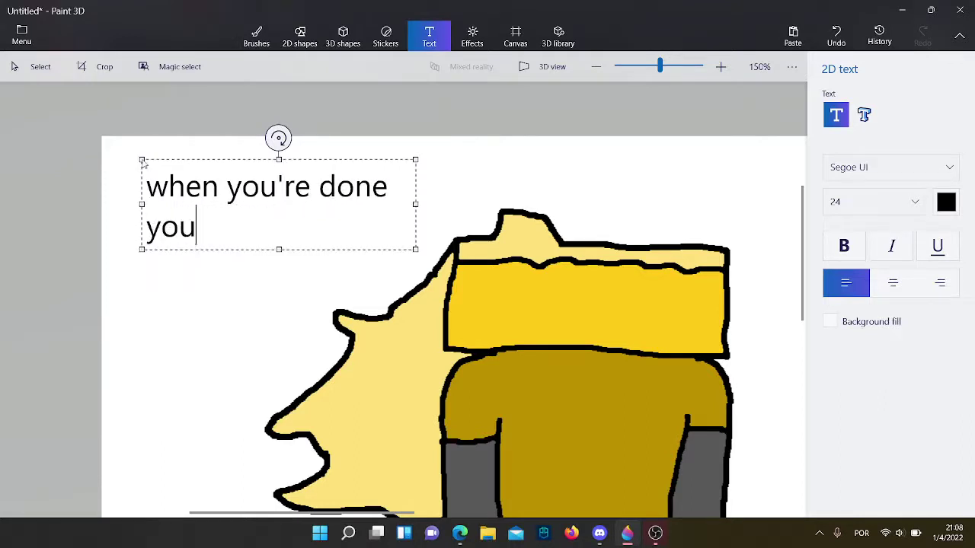
text( then draw )
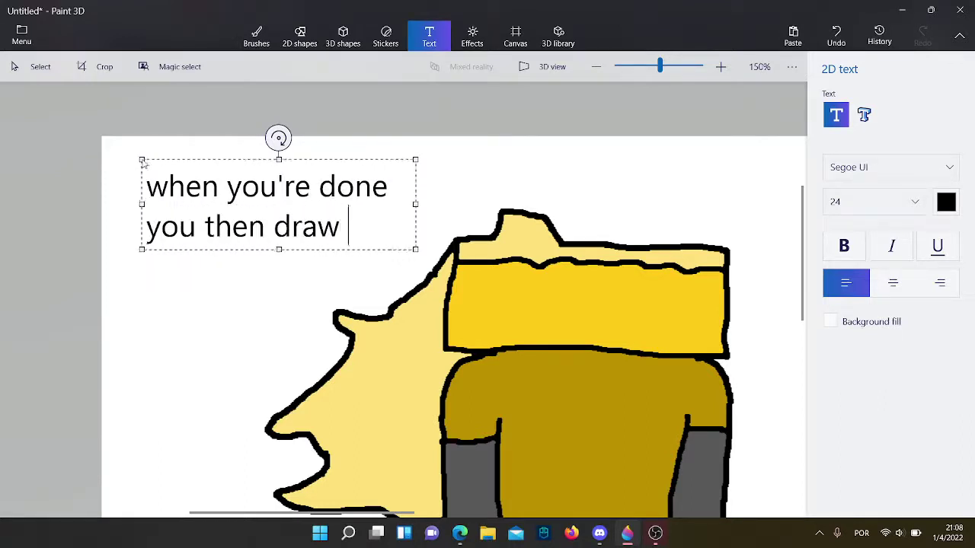
text(a few re)
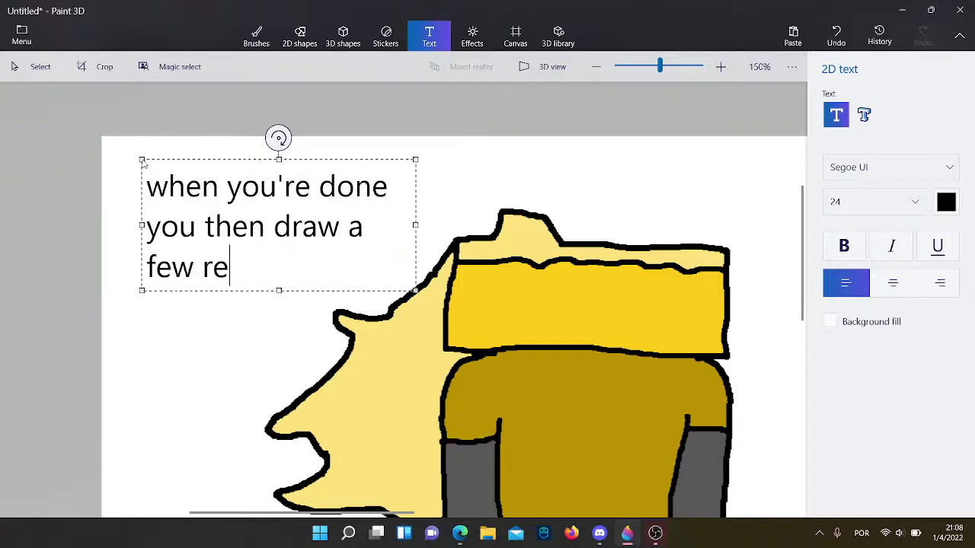
text(d dots )
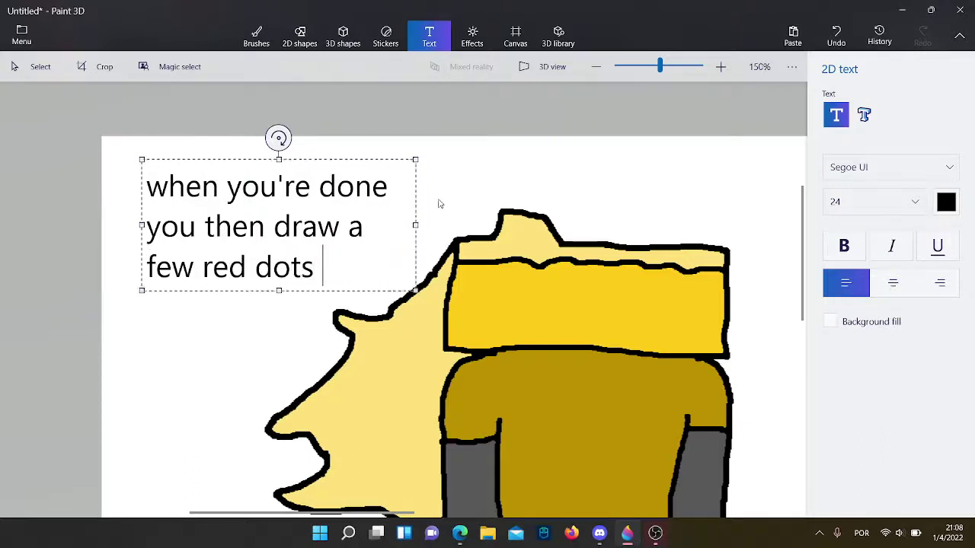
text(on the chest)
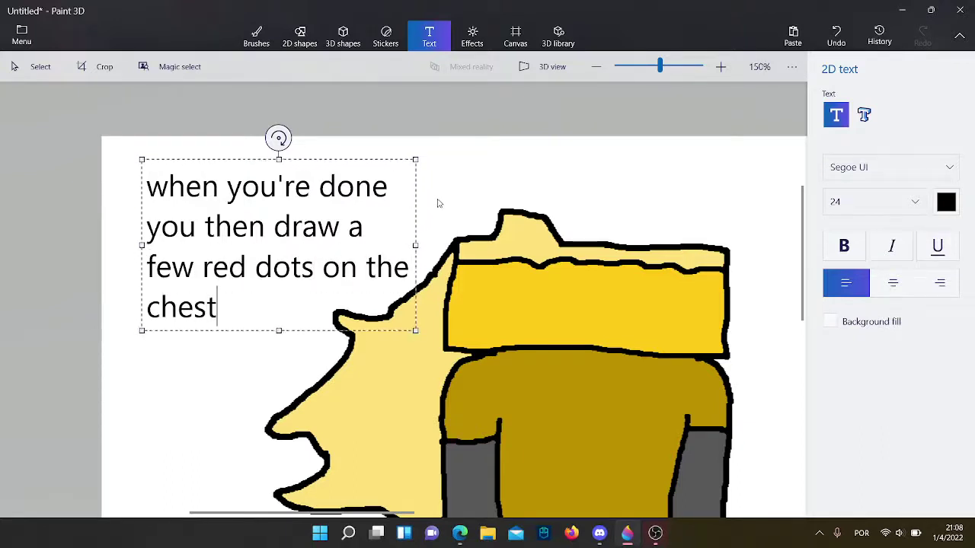
click(438, 203)
Dot the shirt's chest with seven scattered red spots using the Pixel pen at 17px thickness
scroll(251, 159, down, 5)
click(257, 35)
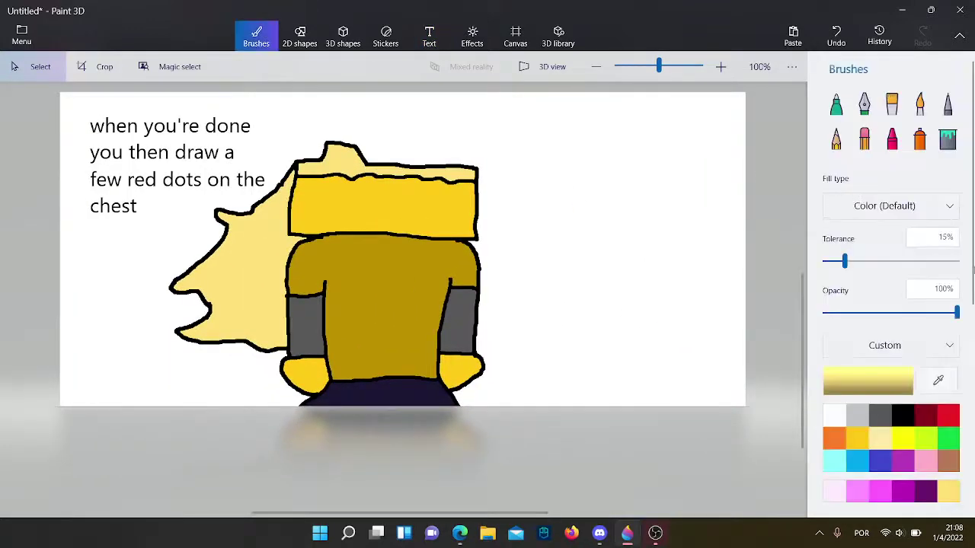
click(946, 414)
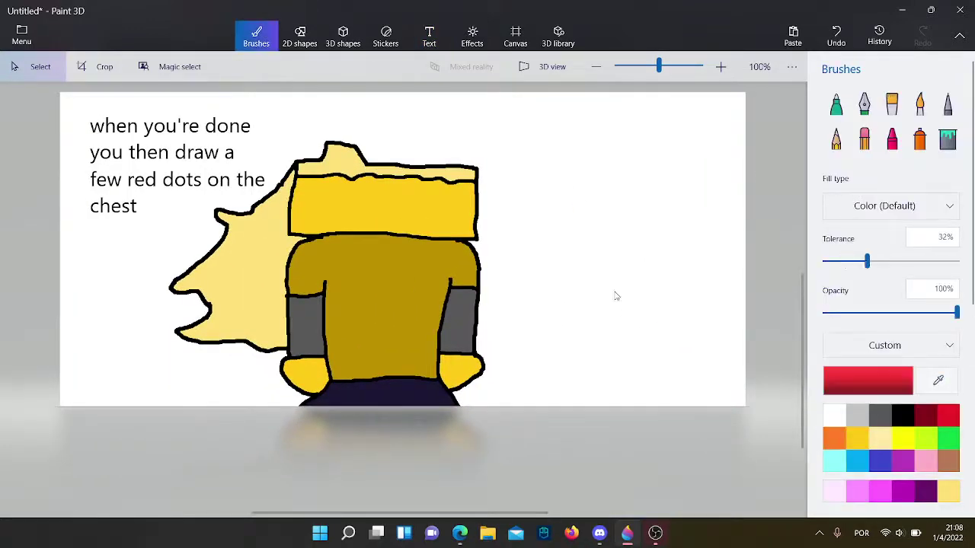
scroll(402, 283, up, 5)
click(947, 103)
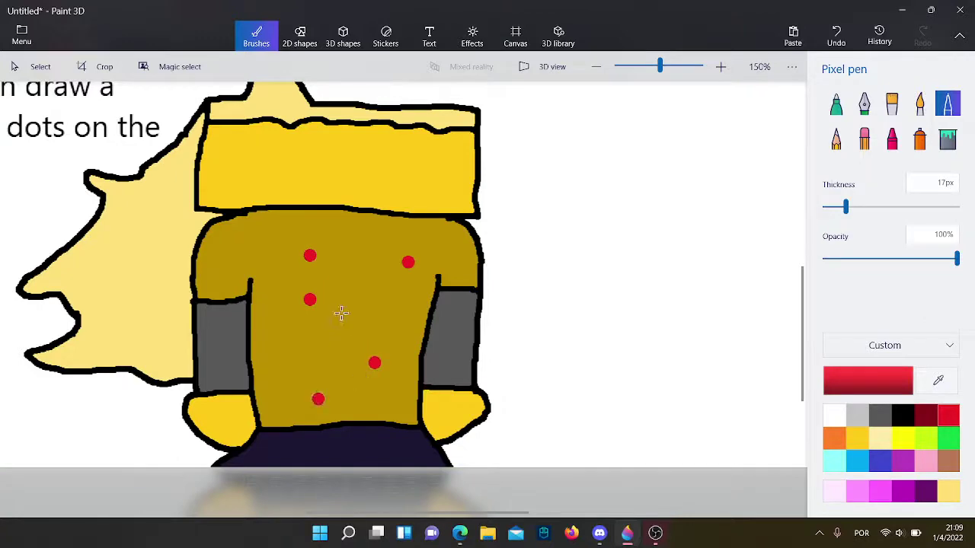
Select the whole caption about the red dots, including its last word "chest", and delete it from the canvas
scroll(442, 408, up, 3)
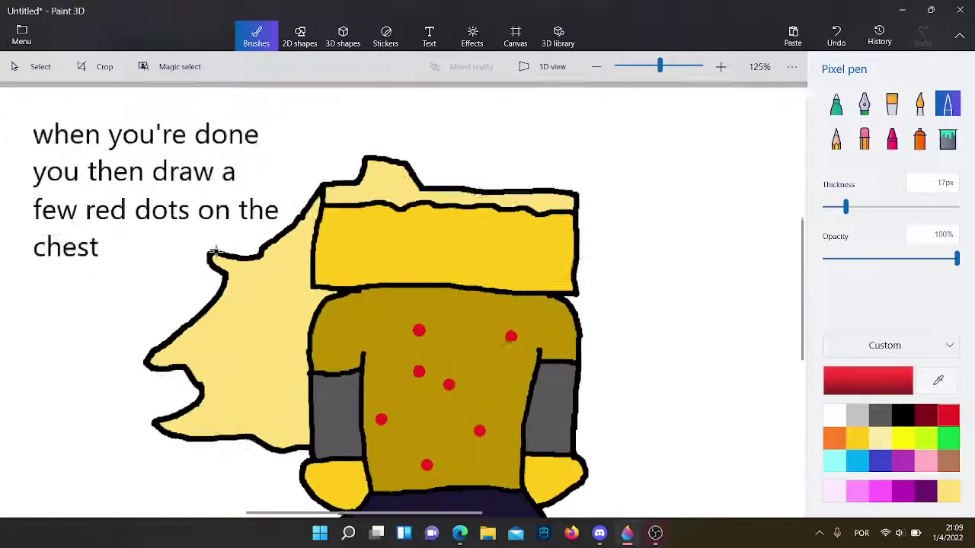
scroll(372, 256, left, 3)
click(23, 72)
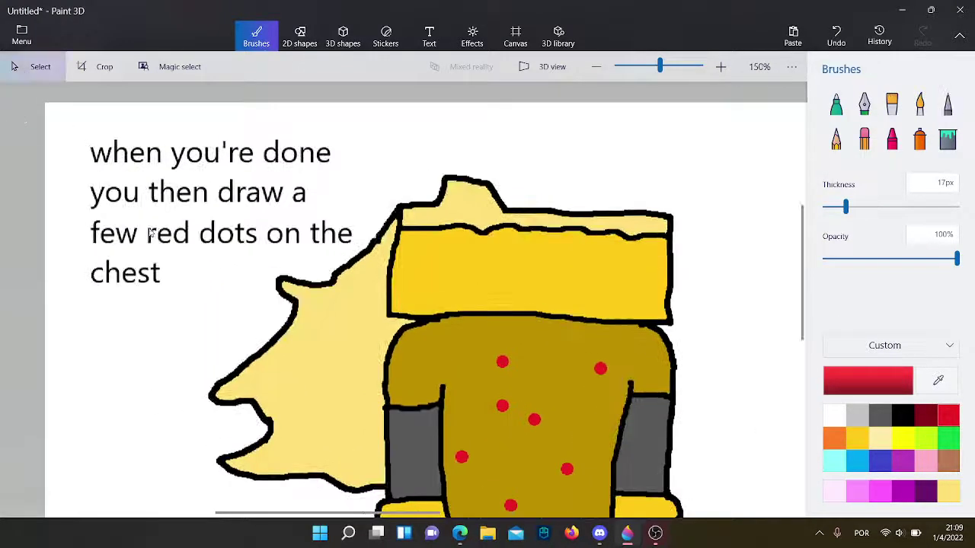
drag(65, 129, 361, 244)
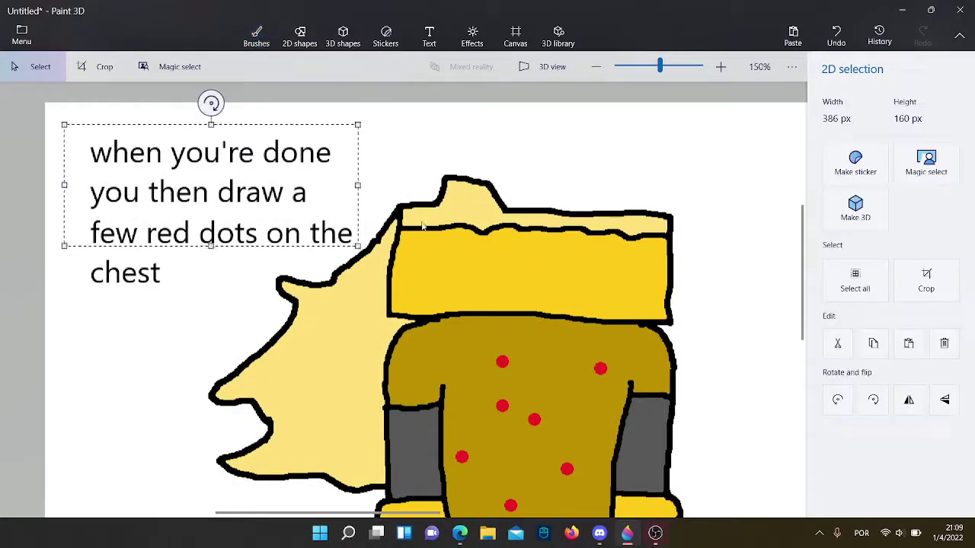
key(Delete)
drag(501, 164, 459, 166)
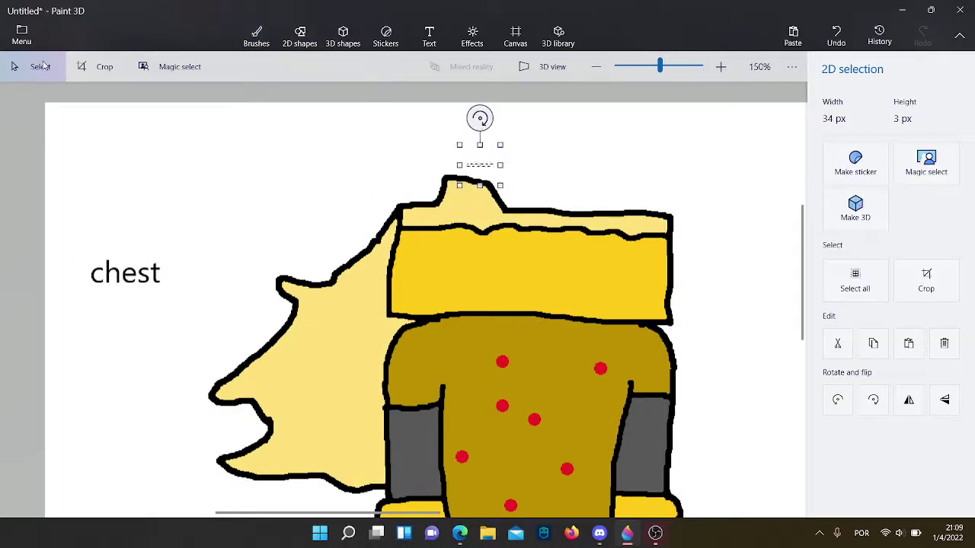
drag(72, 234, 163, 307)
key(Delete)
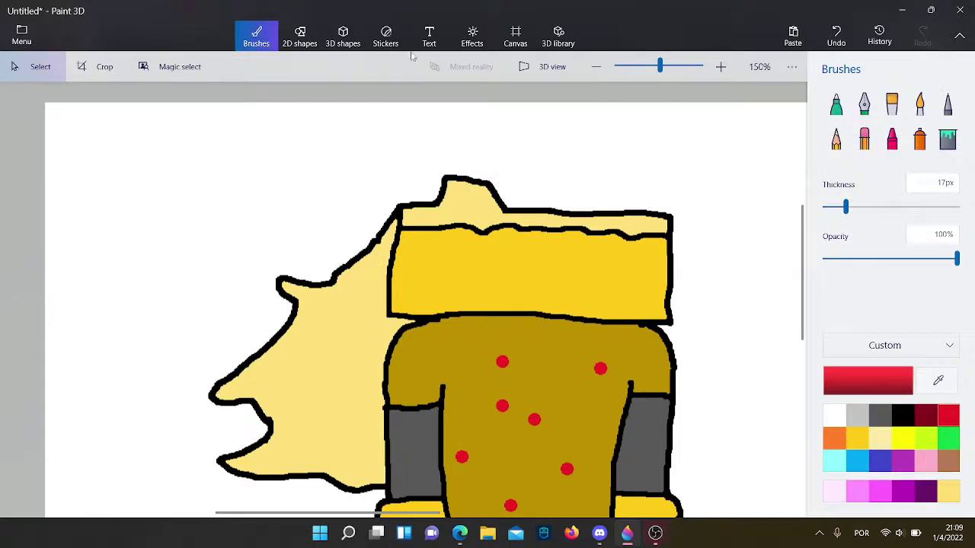
Add the 2D text caption "draw the going down in a zig zag" in the empty area above the hair
click(412, 54)
click(835, 114)
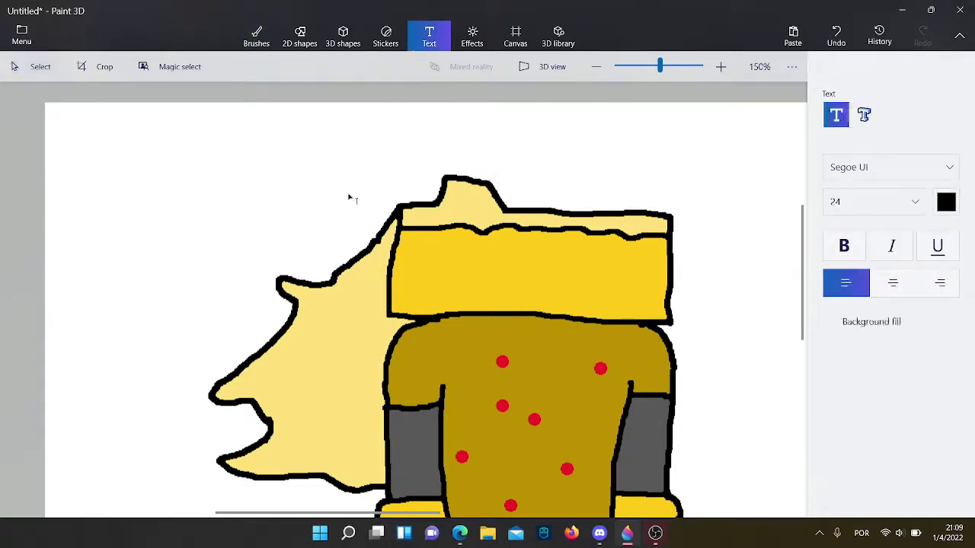
click(93, 127)
text(draw th)
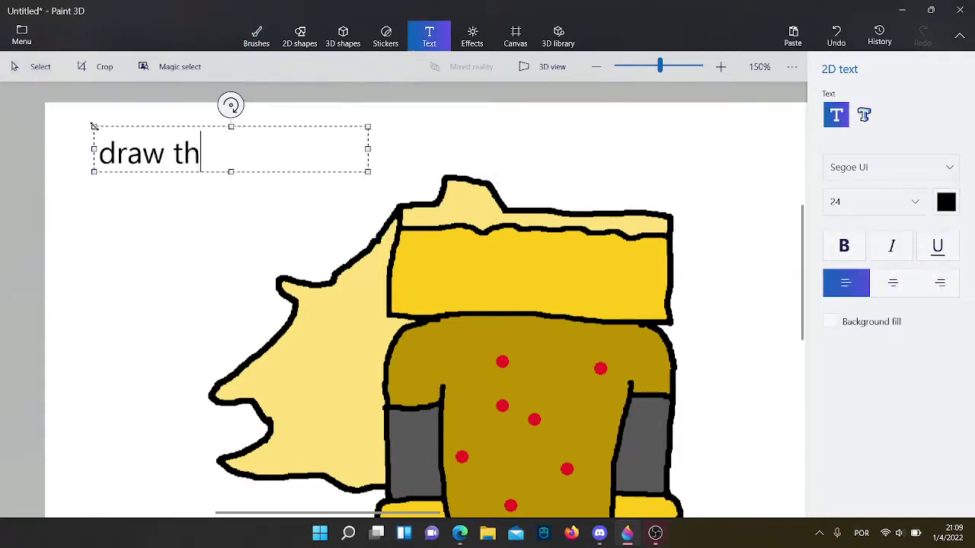
text(e going dor)
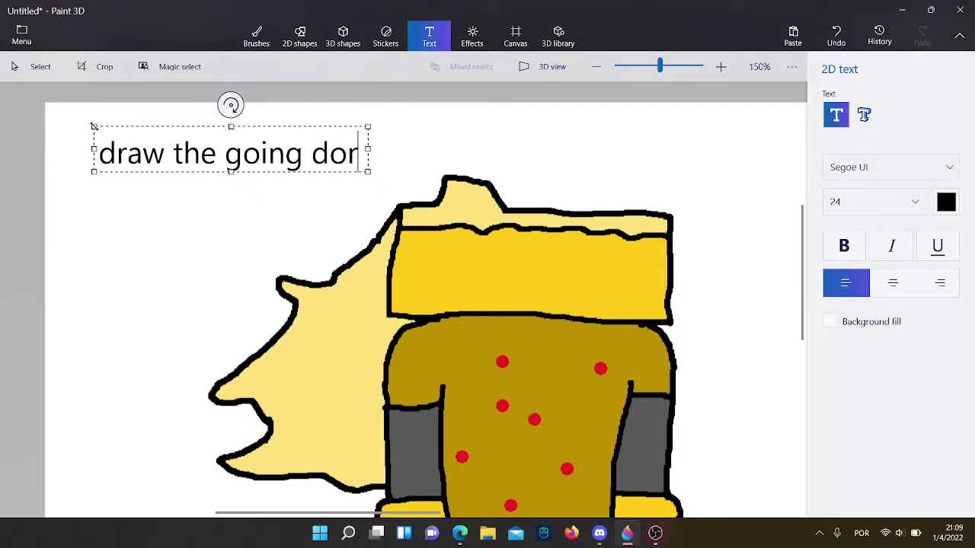
key(BackSpace)
text(wn in a zig )
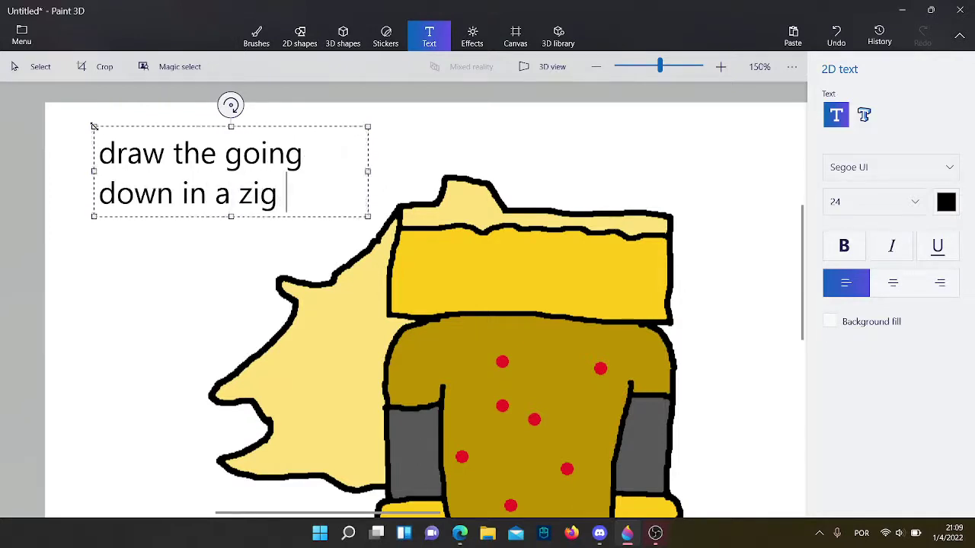
text(zag)
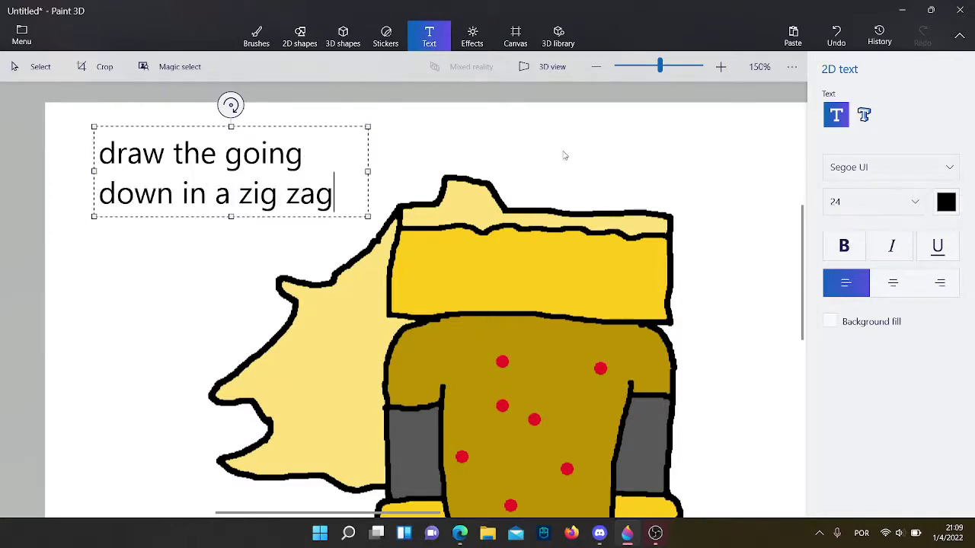
click(565, 155)
Draw a short red zigzag trail running down from each dot on the shirt with the Pixel pen at 12px thickness
scroll(564, 155, down, 1)
click(256, 36)
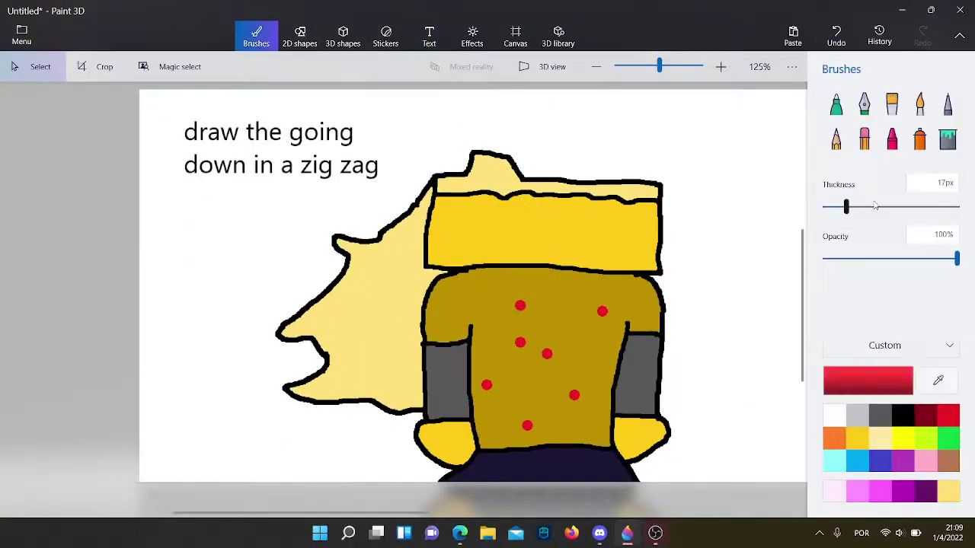
scroll(681, 380, up, 3)
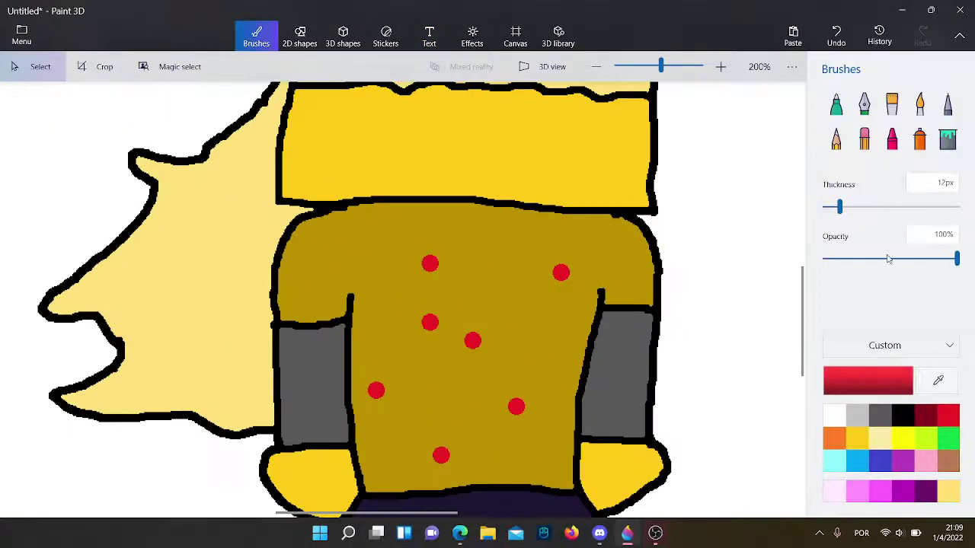
click(947, 107)
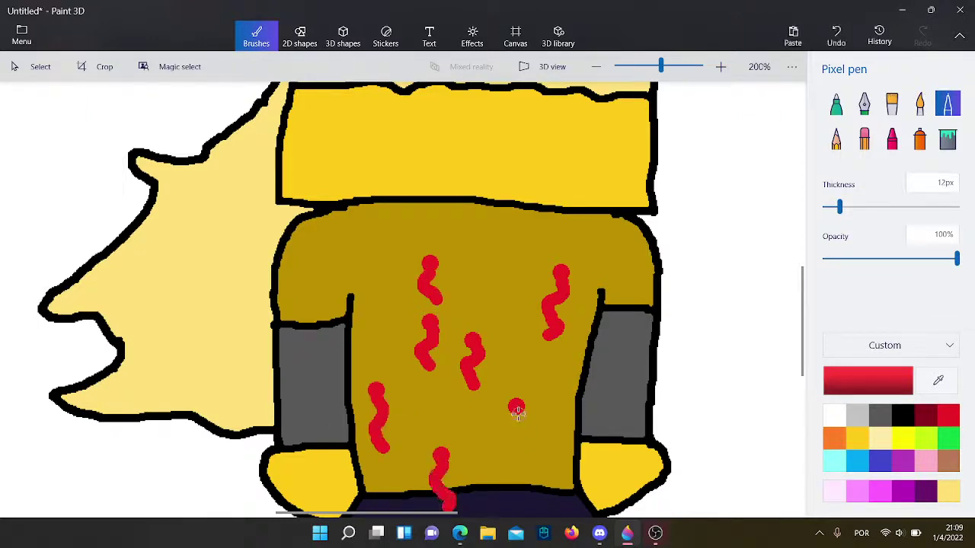
Select the zig zag caption on the canvas and delete it
scroll(495, 411, down, 3)
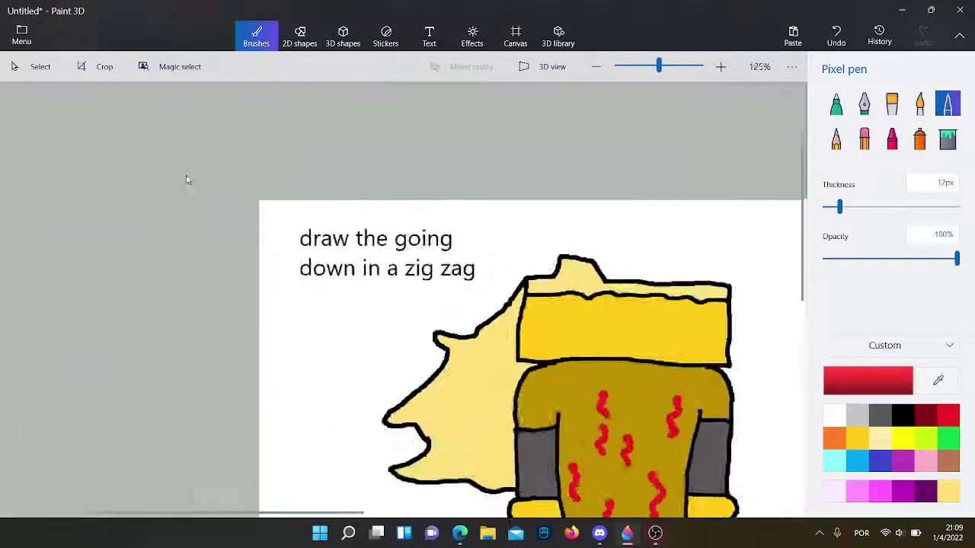
scroll(143, 144, up, 1)
click(42, 67)
drag(303, 219, 567, 325)
key(Delete)
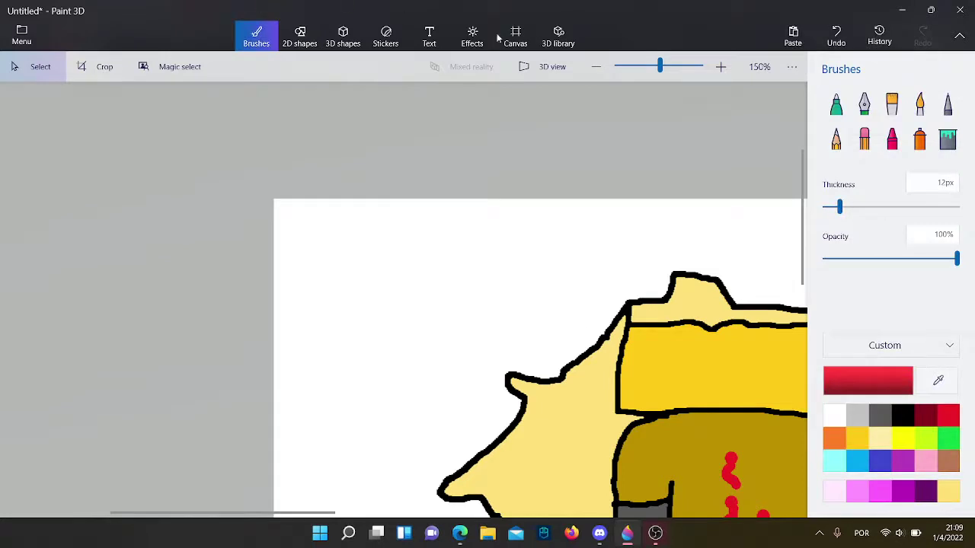
Add the 2D text caption "then draw a AK 47 next to her!" on two lines in the empty area above the hair
click(429, 37)
click(833, 121)
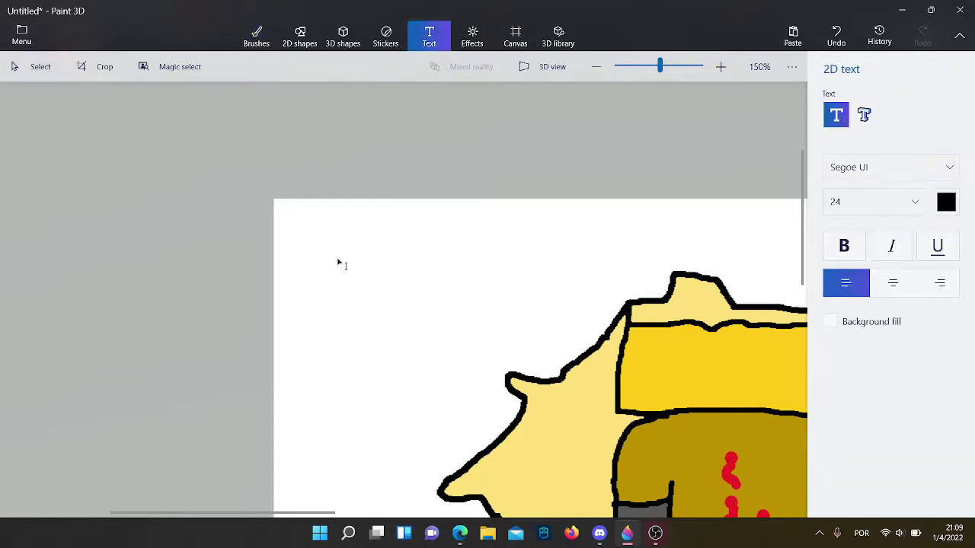
click(313, 233)
text(then draw a)
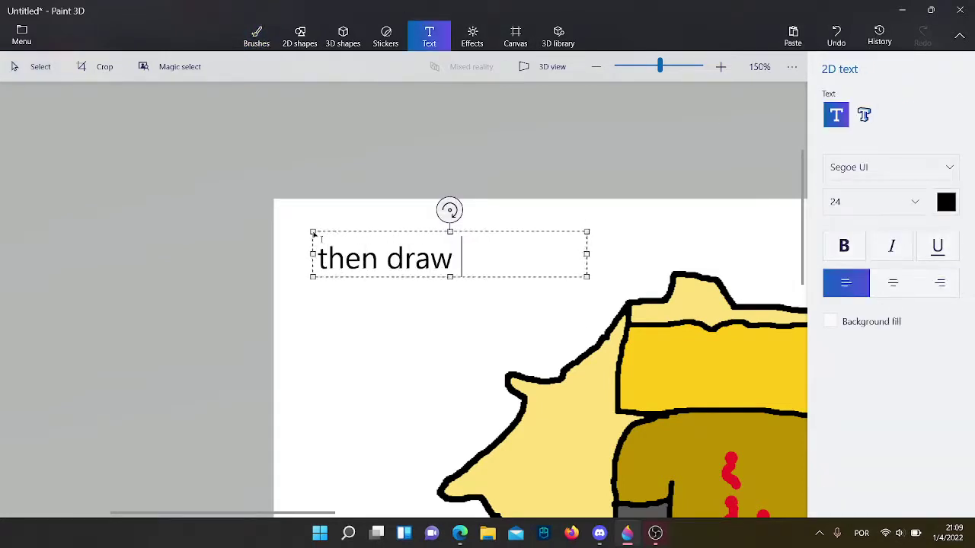
key(Caps_Lock)
text(AK)
key(Caps_Lock)
text(7)
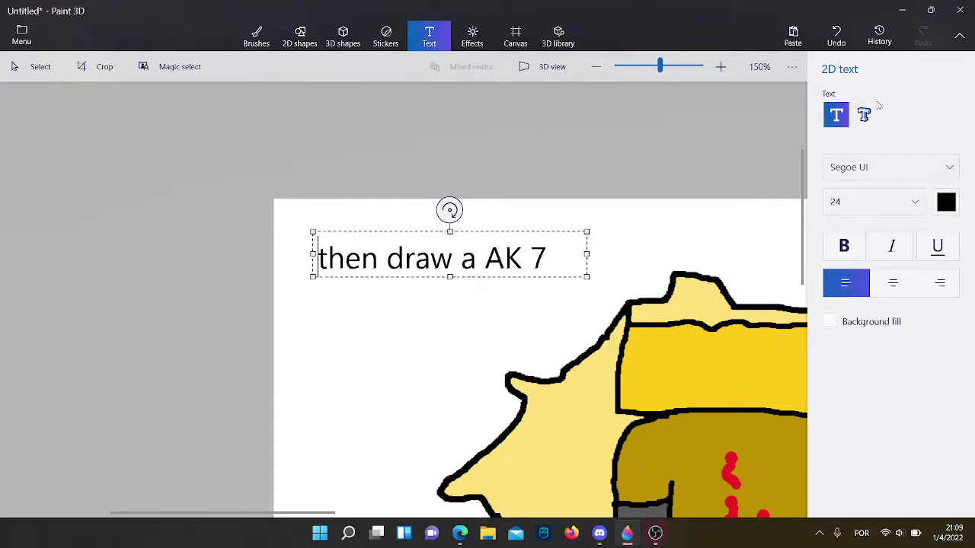
key(BackSpace)
text(47)
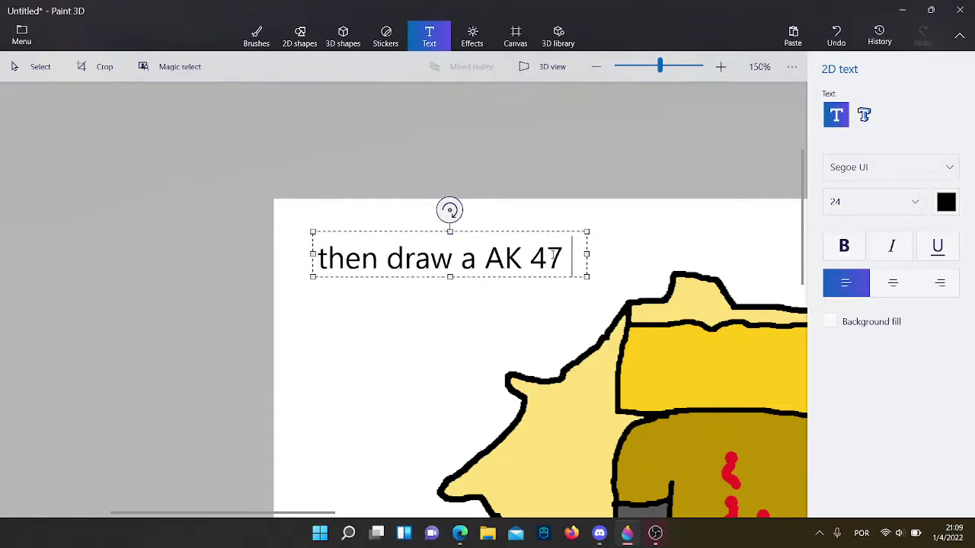
key(Return)
text(next to her!)
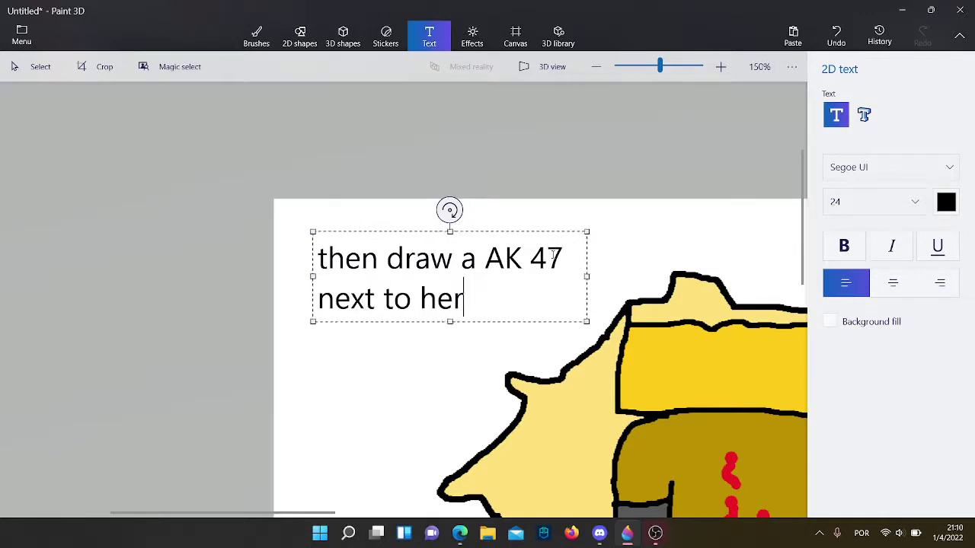
click(335, 281)
click(255, 269)
Draw the back and lower edge of the gun stock and body in black beside the figure with the 12px Pixel pen
scroll(126, 214, down, 4)
click(257, 34)
scroll(638, 263, up, 3)
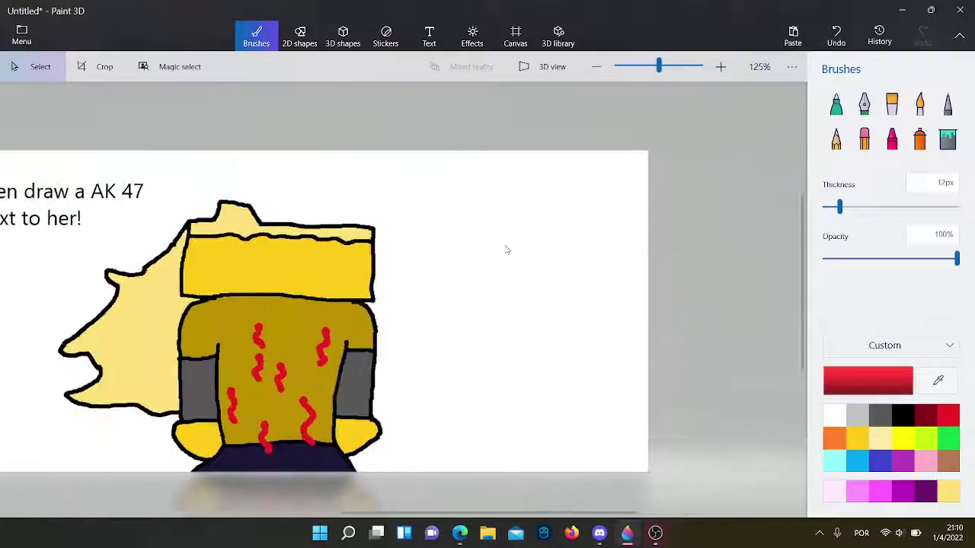
click(939, 114)
click(902, 415)
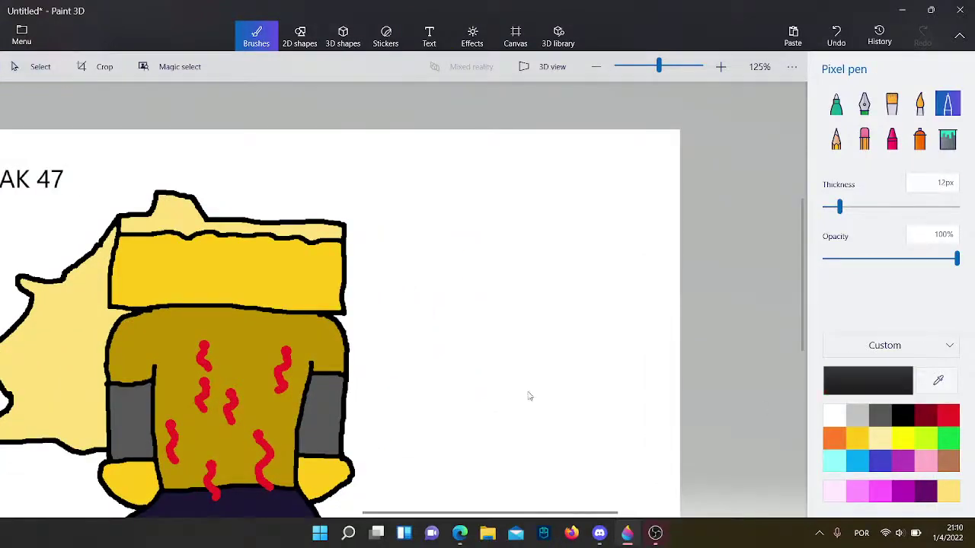
scroll(544, 328, up, 4)
drag(456, 249, 466, 425)
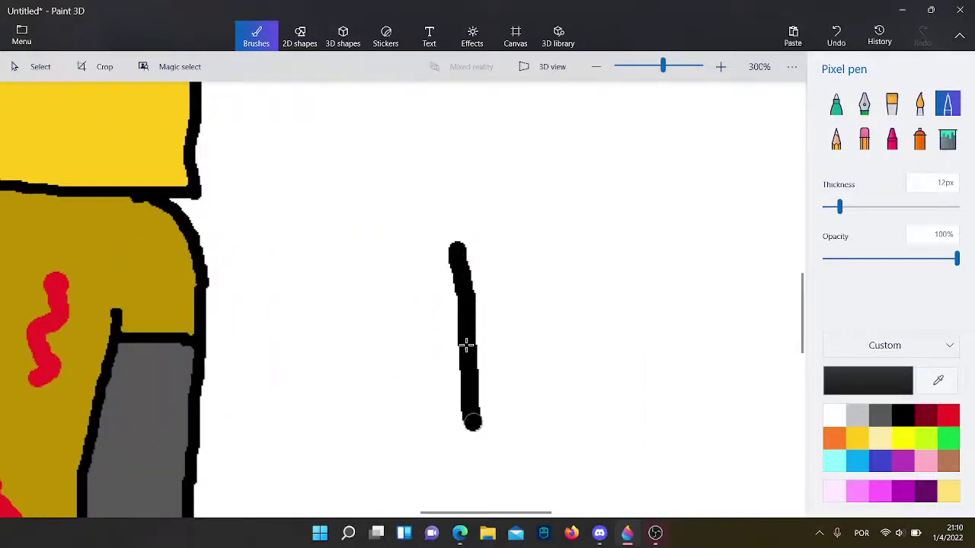
scroll(464, 343, down, 2)
drag(468, 387, 535, 364)
drag(591, 338, 720, 339)
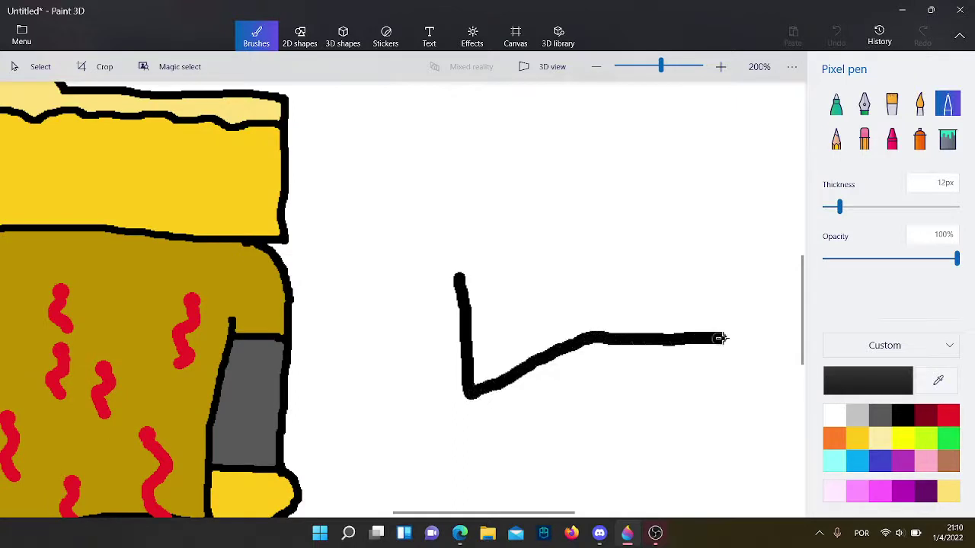
Draw the gun's grip, trigger and curved trigger guard, and outline its upper edge from the stock to the barrel
mouse_move(588, 343)
mouse_down()
mouse_move(615, 454)
mouse_move(634, 428)
mouse_move(635, 346)
mouse_move(668, 348)
mouse_move(644, 384)
mouse_up()
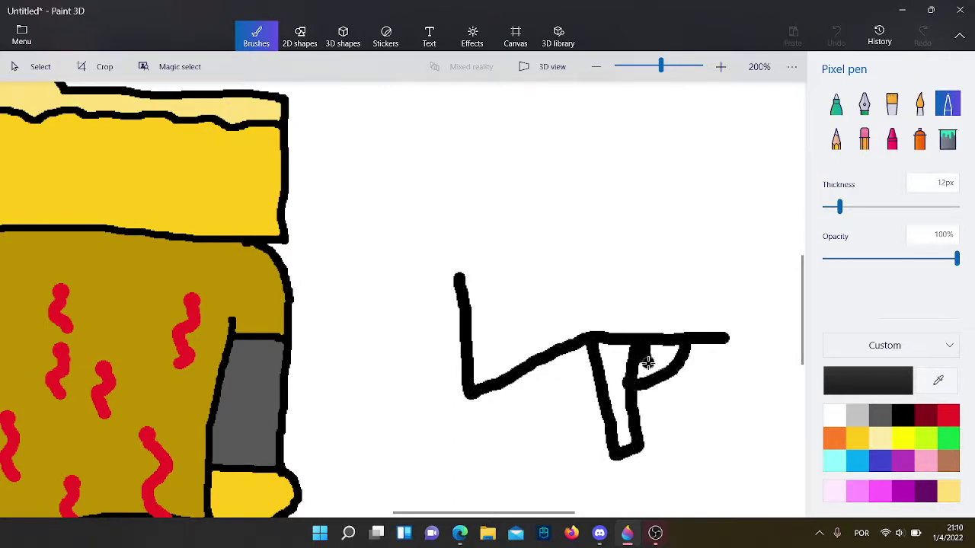
mouse_move(460, 279)
mouse_down()
mouse_move(593, 303)
mouse_move(593, 332)
mouse_move(598, 305)
mouse_move(781, 293)
mouse_up()
scroll(377, 276, down, 2)
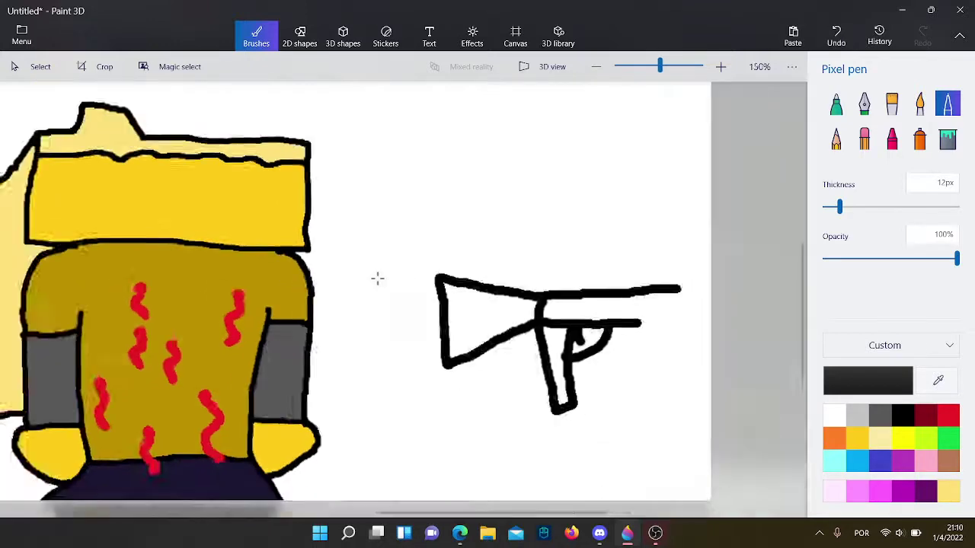
Extend the barrel, close its front end, and add an upright front sight, a short muzzle and a small foregrip
scroll(594, 318, up, 4)
drag(596, 320, 699, 326)
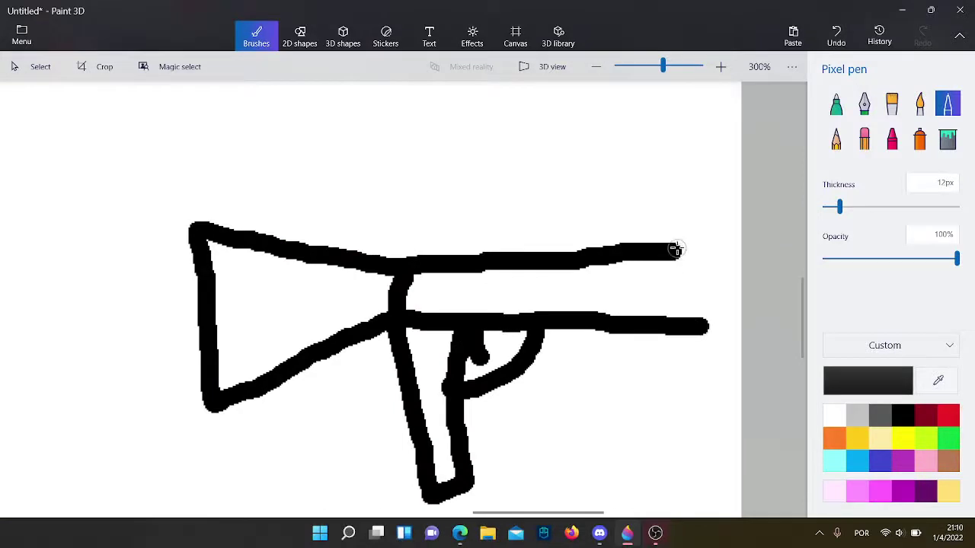
mouse_move(676, 249)
mouse_down()
mouse_move(678, 225)
mouse_move(690, 250)
mouse_up()
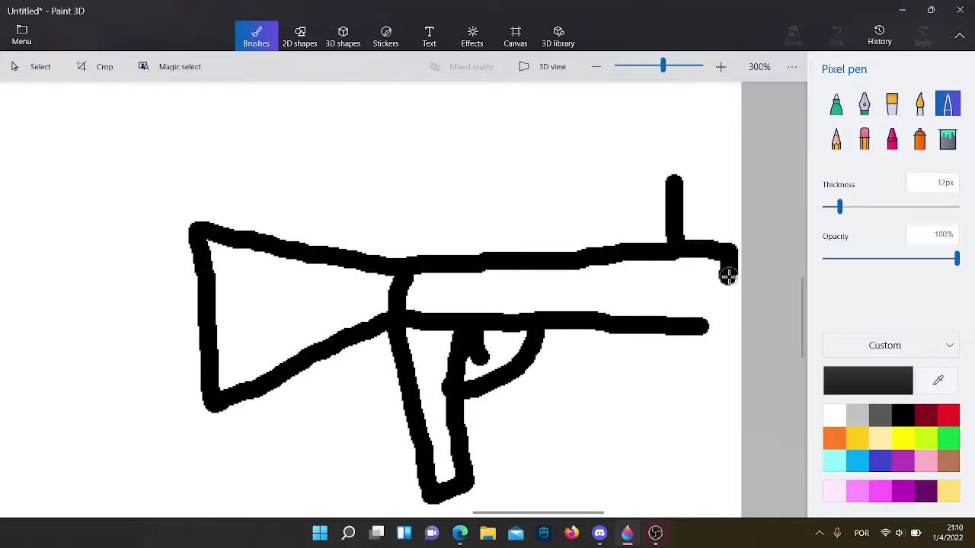
drag(728, 276, 717, 333)
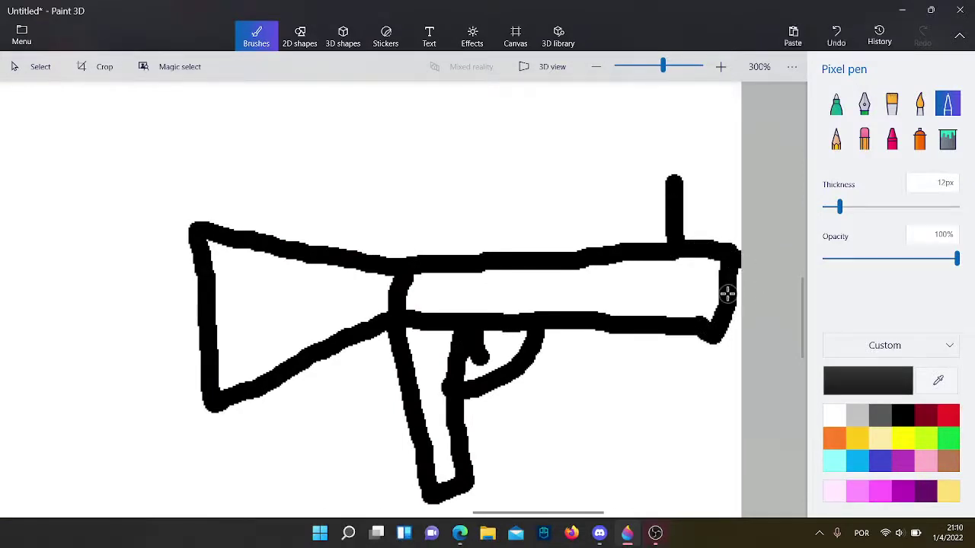
mouse_move(615, 335)
mouse_down()
mouse_move(633, 404)
mouse_move(653, 403)
mouse_move(661, 326)
mouse_up()
scroll(685, 344, down, 2)
scroll(685, 344, down, 1)
scroll(685, 344, up, 1)
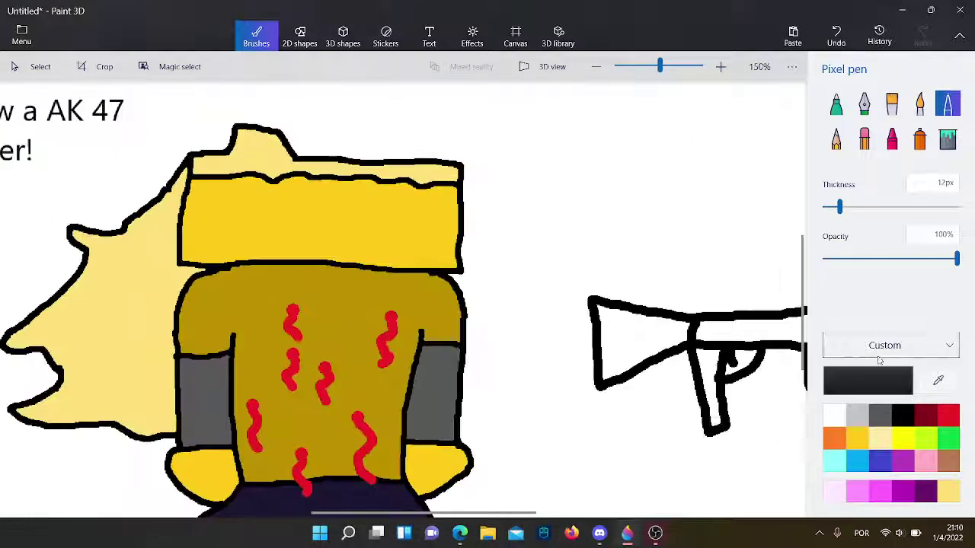
Mix a custom dark brown and fill the gun's stock and long body with it
click(948, 461)
click(867, 380)
drag(455, 201, 543, 255)
click(426, 392)
click(947, 138)
scroll(743, 360, right, 2)
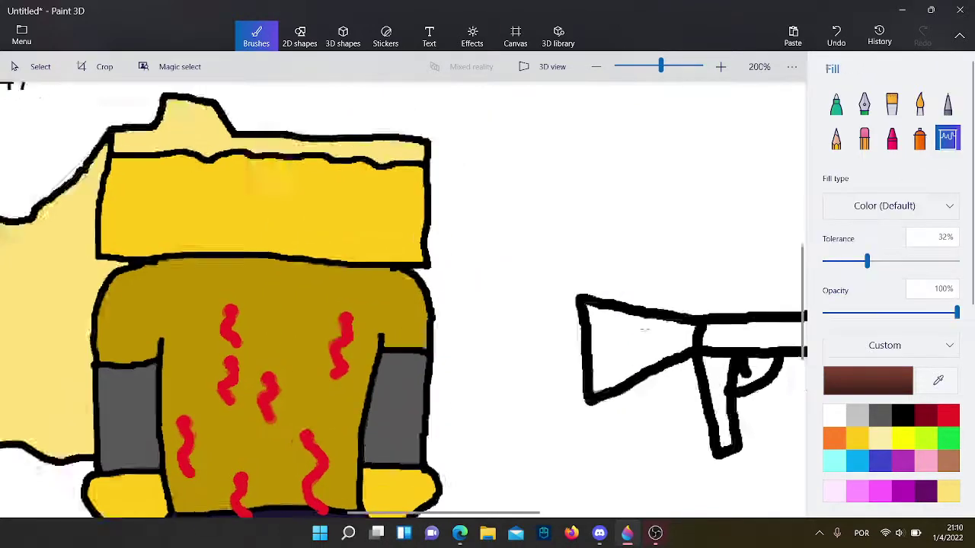
click(640, 335)
click(696, 345)
scroll(510, 289, right, 3)
scroll(509, 289, up, 5)
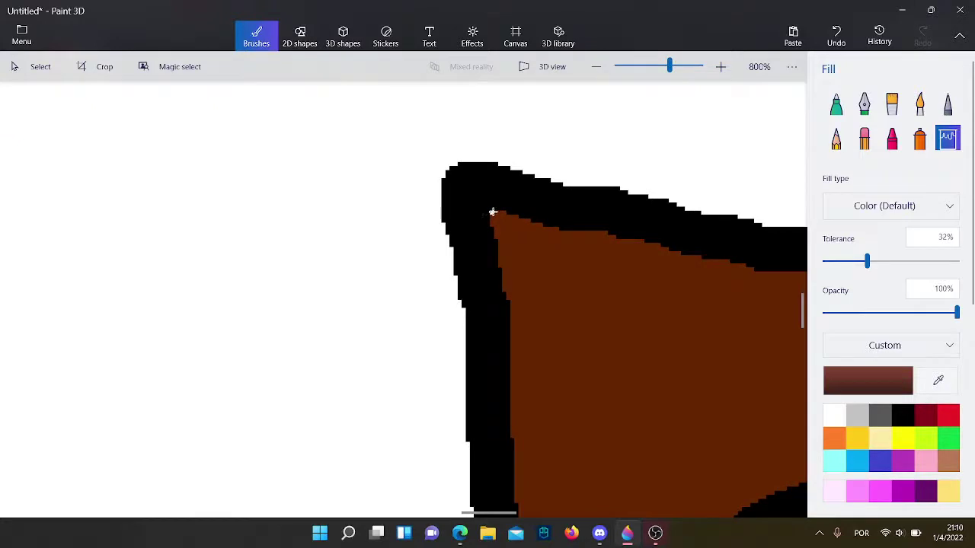
scroll(492, 213, down, 4)
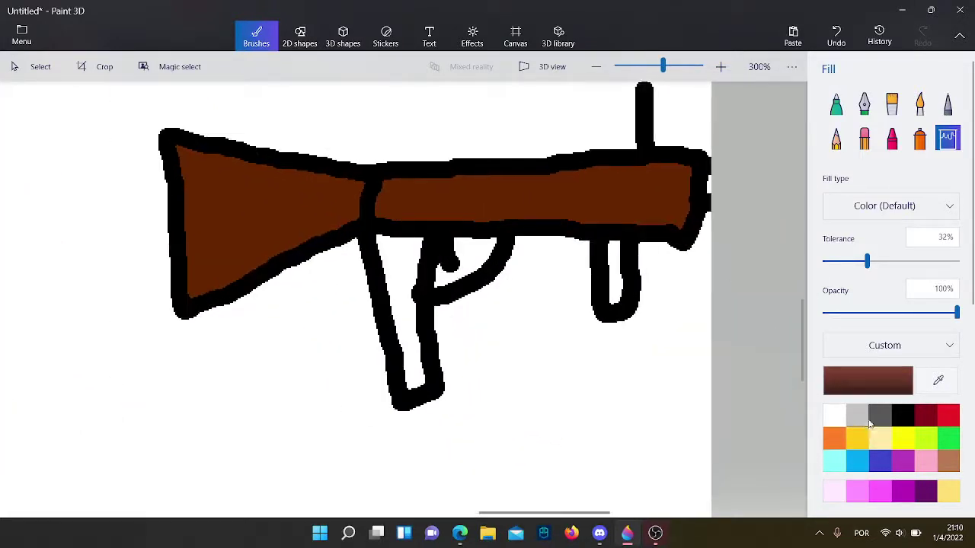
Fill the gun's grip and foregrip with dark gray
click(869, 423)
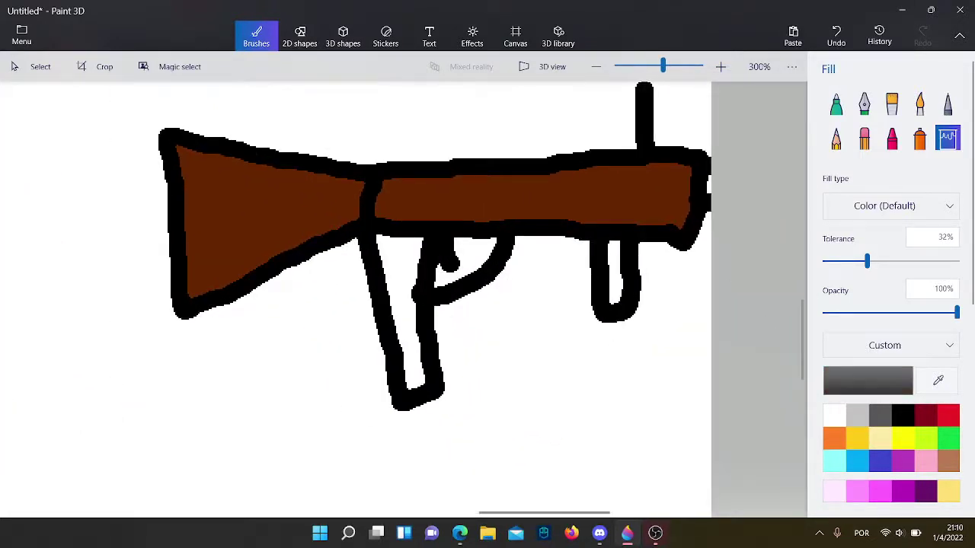
click(401, 312)
click(612, 267)
scroll(612, 266, down, 2)
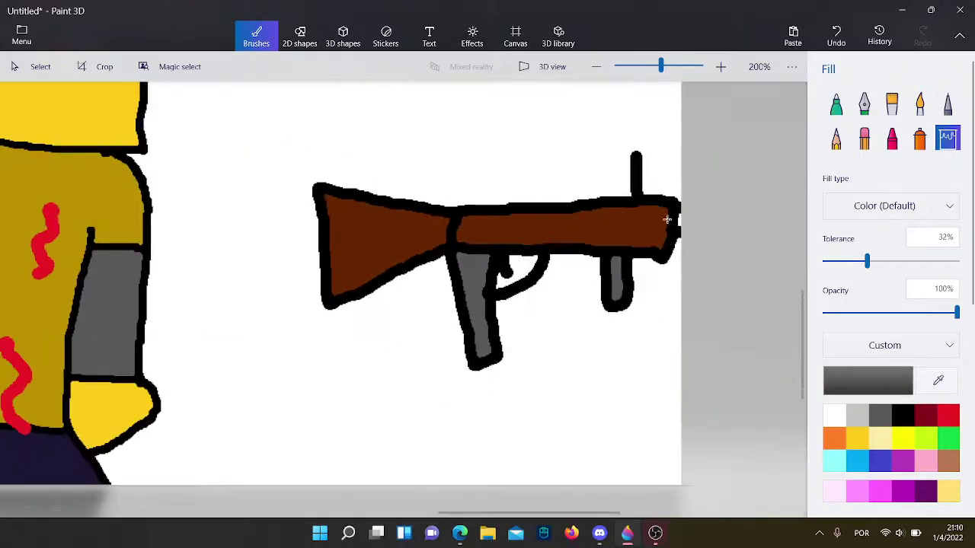
scroll(679, 221, down, 3)
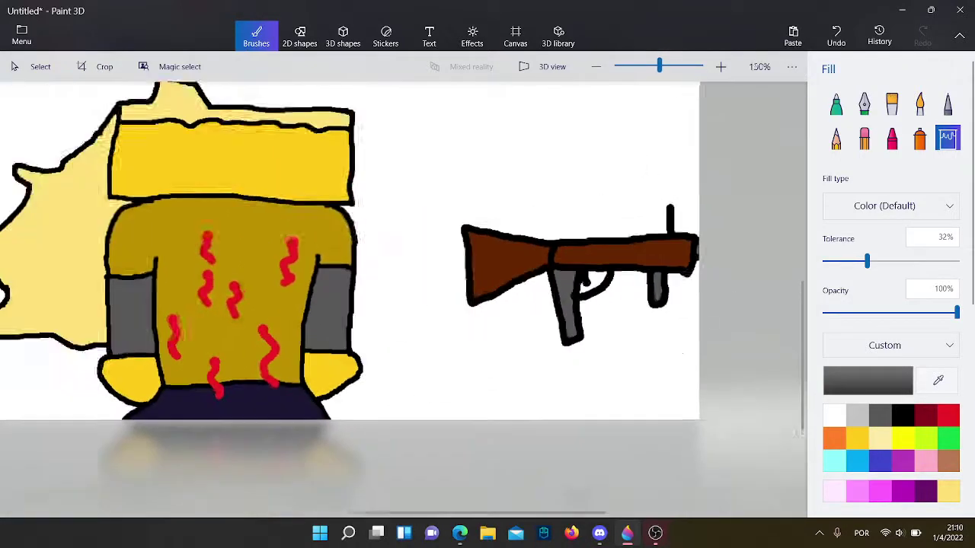
Select the AK 47 caption on the canvas and delete it
scroll(167, 162, up, 3)
click(25, 64)
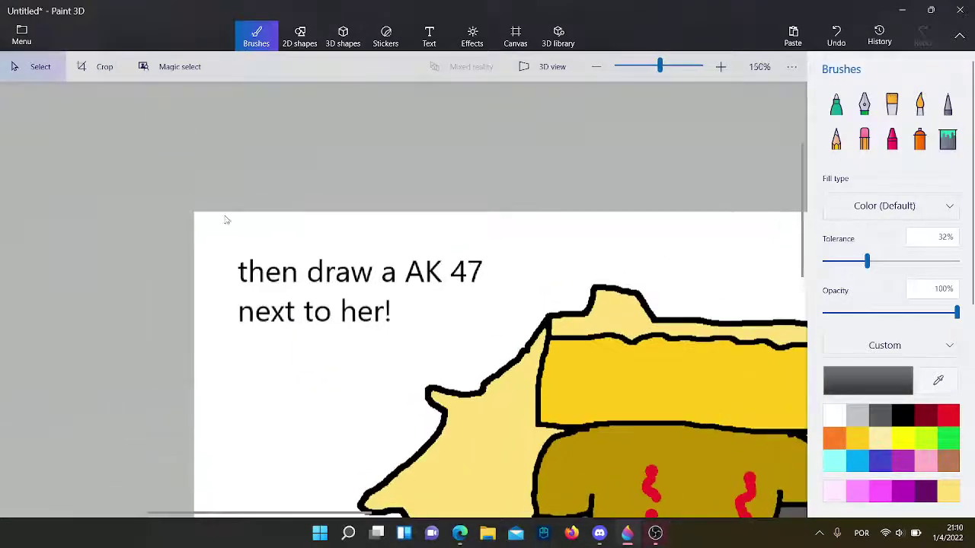
drag(206, 244, 498, 324)
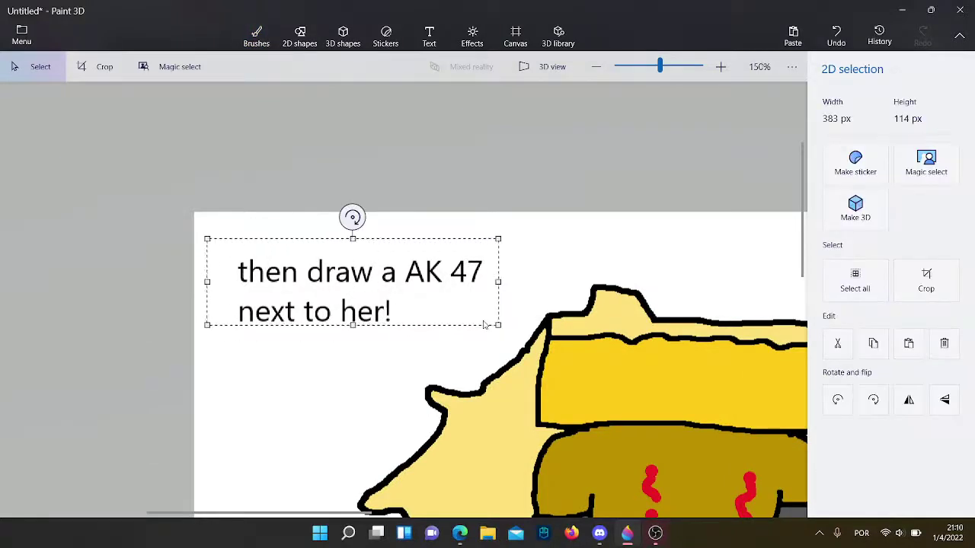
key(Delete)
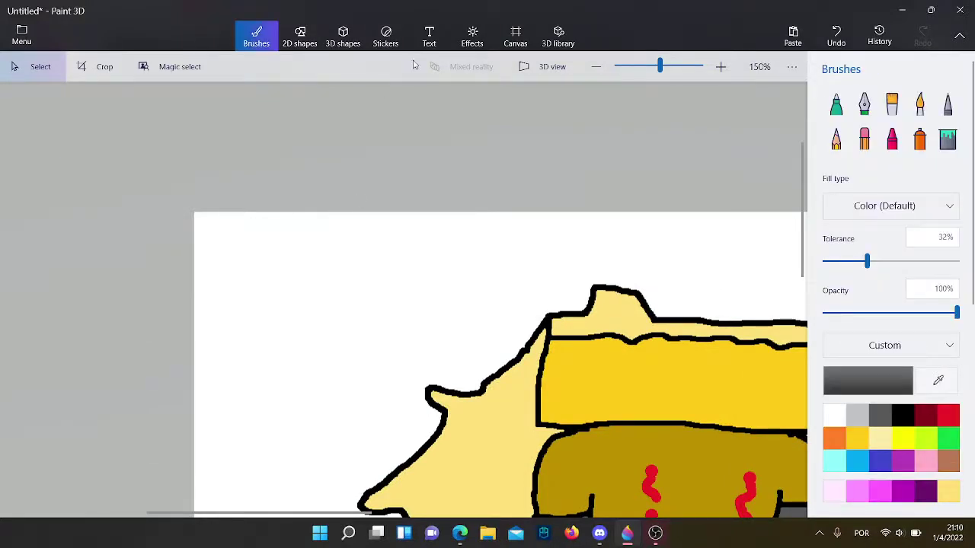
Add the 2D text caption "put some black dots inside" in the empty area above the hair
click(428, 35)
click(840, 124)
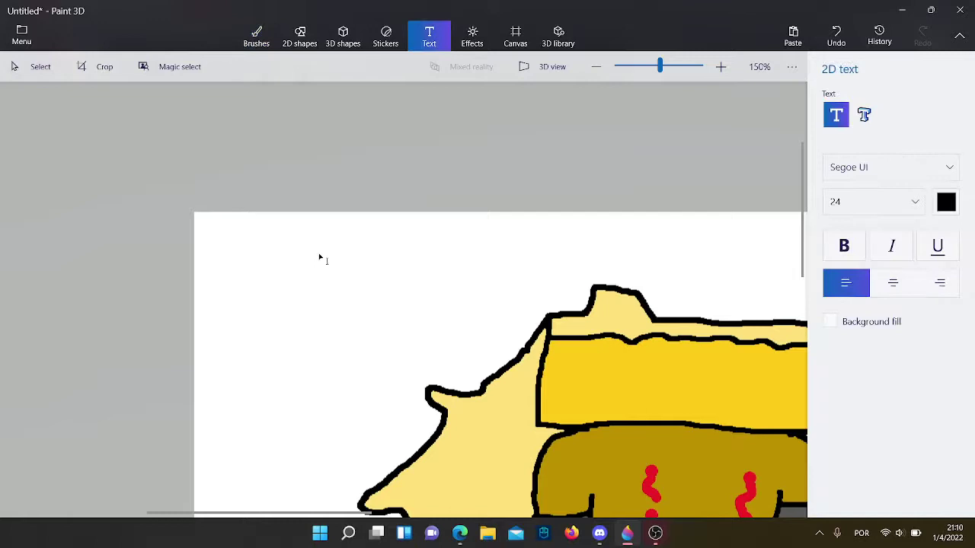
click(243, 247)
text(put some )
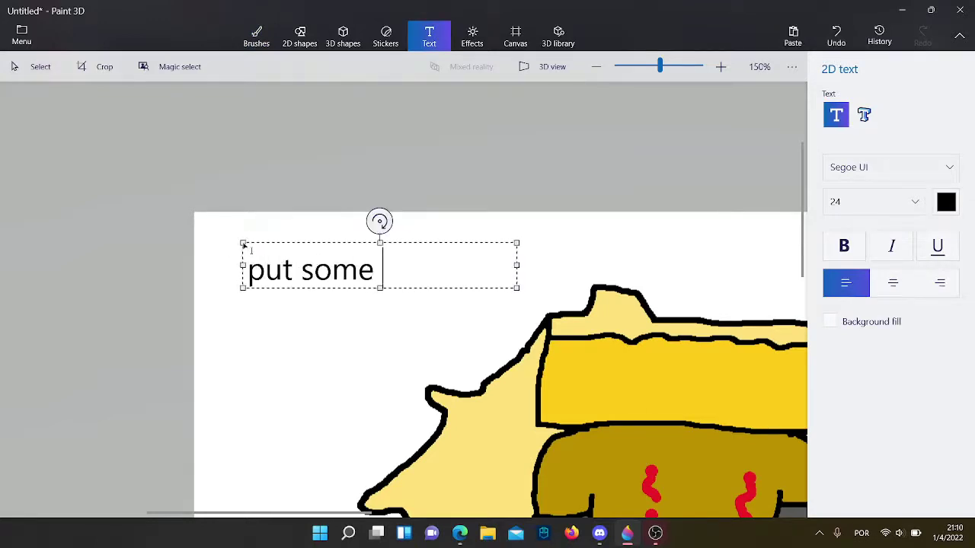
text(black dot)
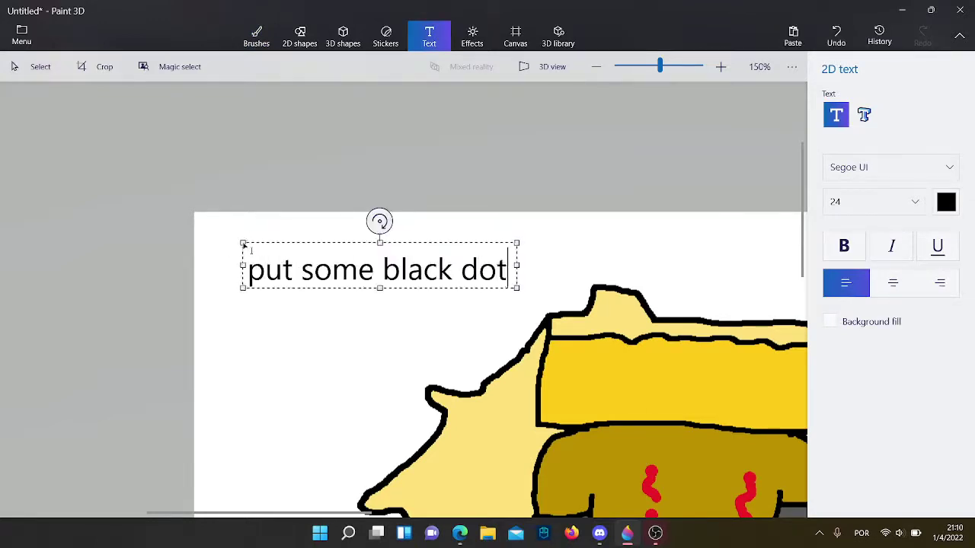
text(s inside)
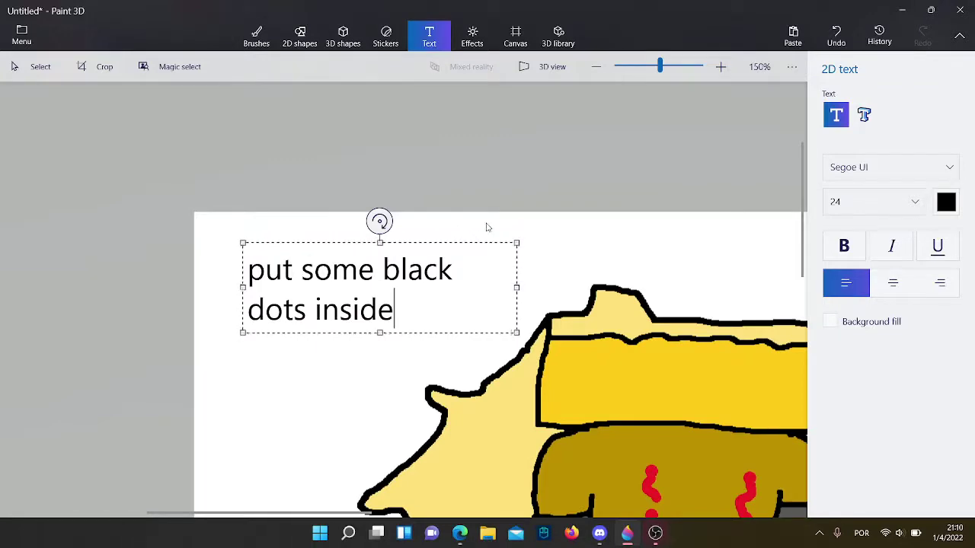
click(408, 178)
Place a small black dot inside each red dot on the shirt with the Pixel pen at 5px thickness
scroll(246, 145, down, 2)
click(256, 36)
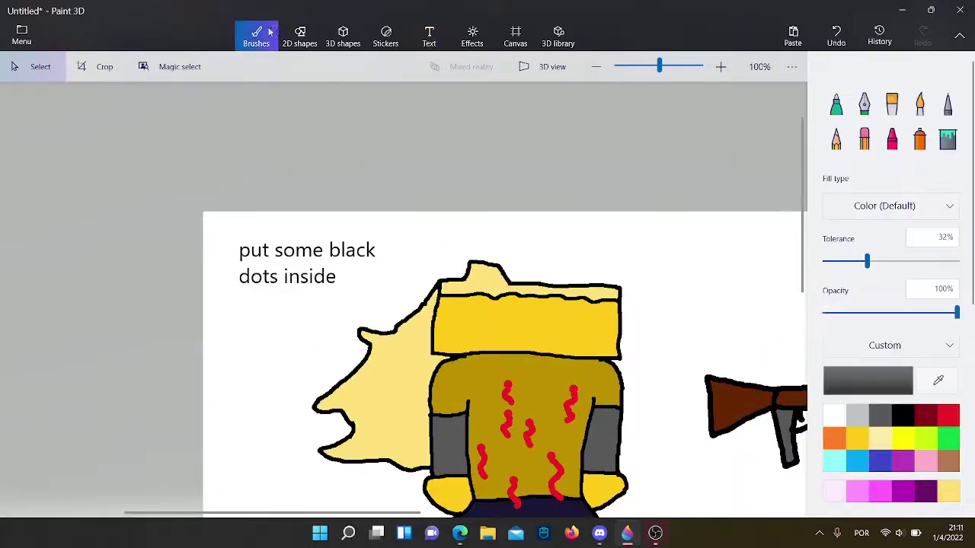
scroll(533, 168, up, 1)
click(906, 420)
click(947, 105)
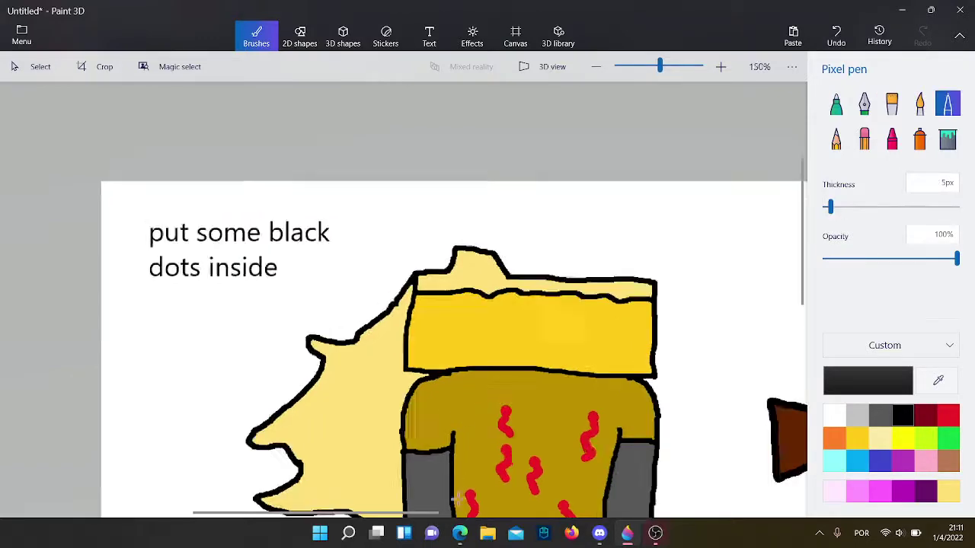
scroll(529, 437, up, 8)
scroll(576, 156, down, 2)
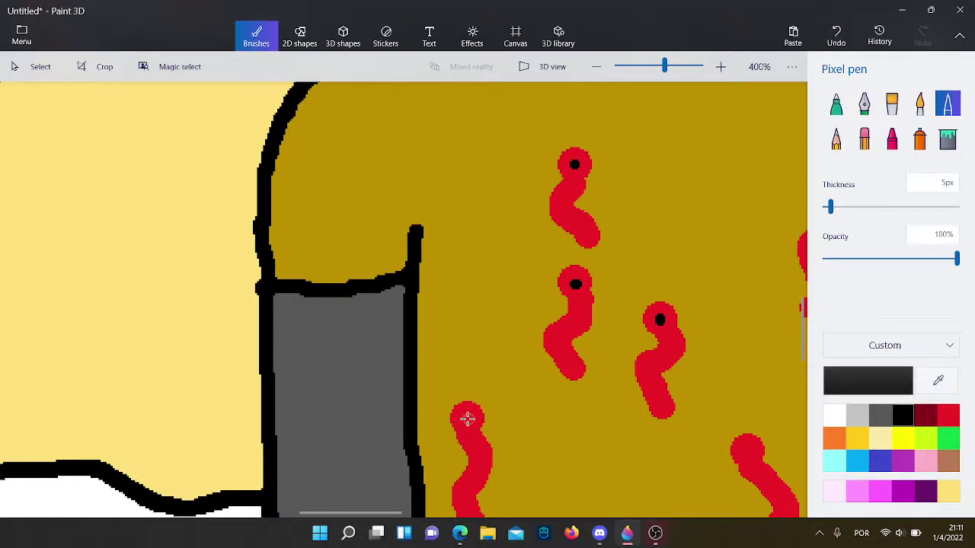
scroll(467, 418, down, 2)
click(539, 391)
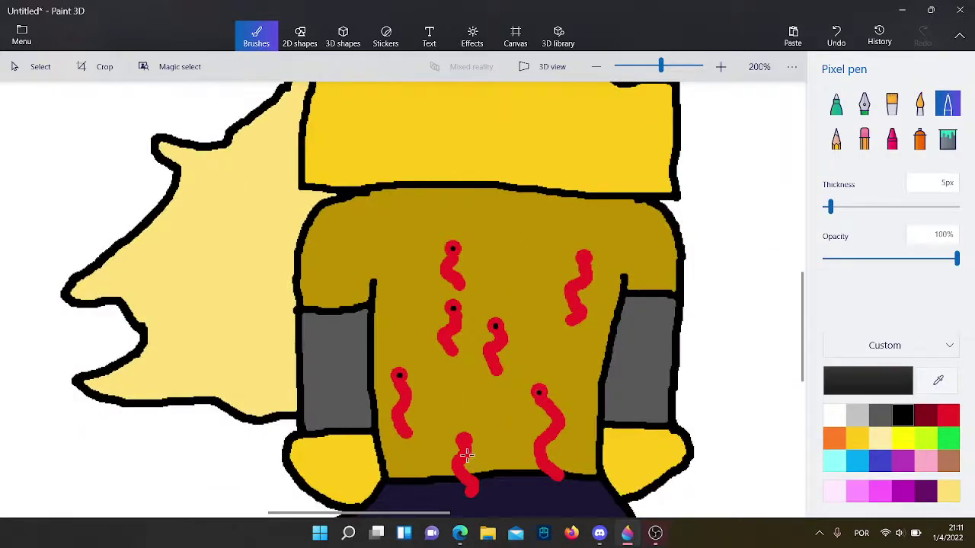
click(464, 439)
scroll(598, 365, down, 2)
Select the black dots caption on the canvas and delete it
click(40, 66)
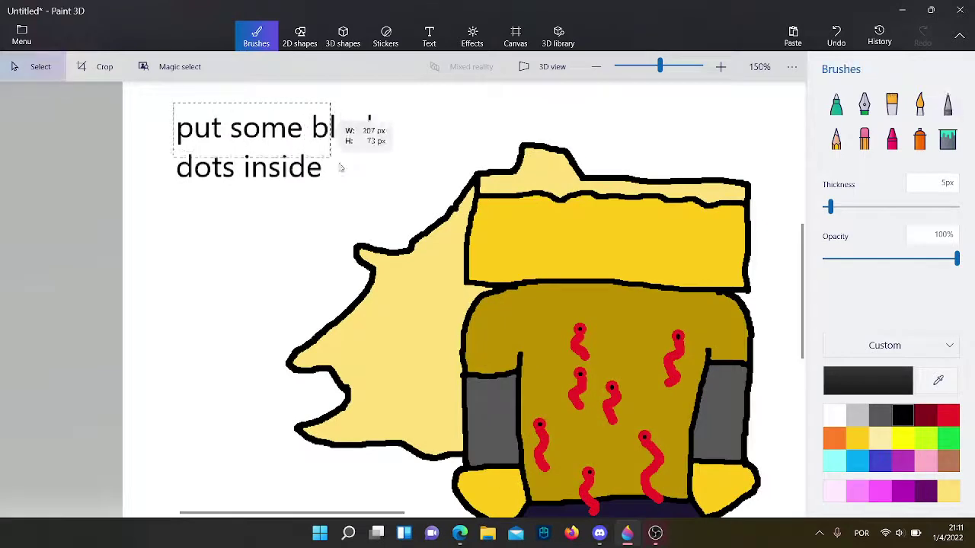
drag(340, 167, 398, 195)
key(Delete)
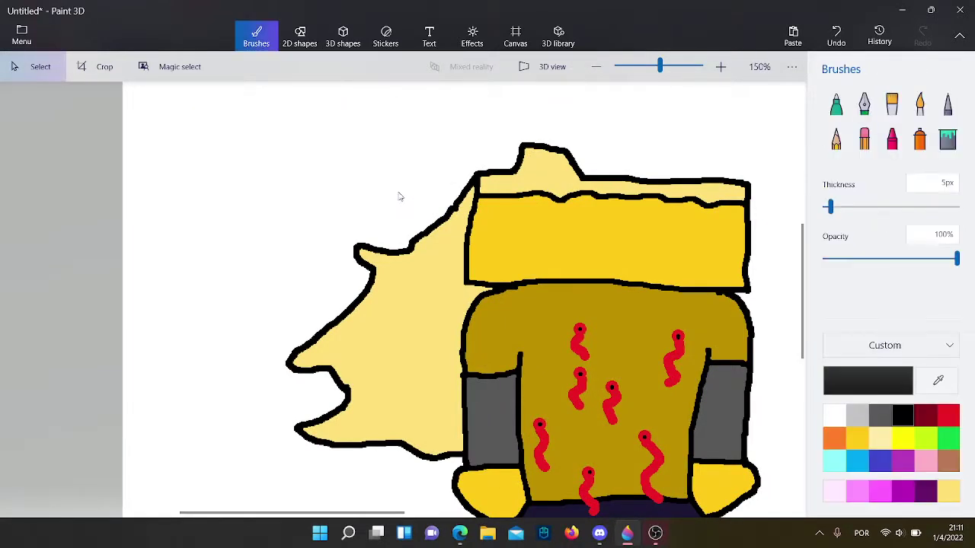
Add the 2D text caption "after that draw some lines on the head" in the empty area above the hair
click(448, 34)
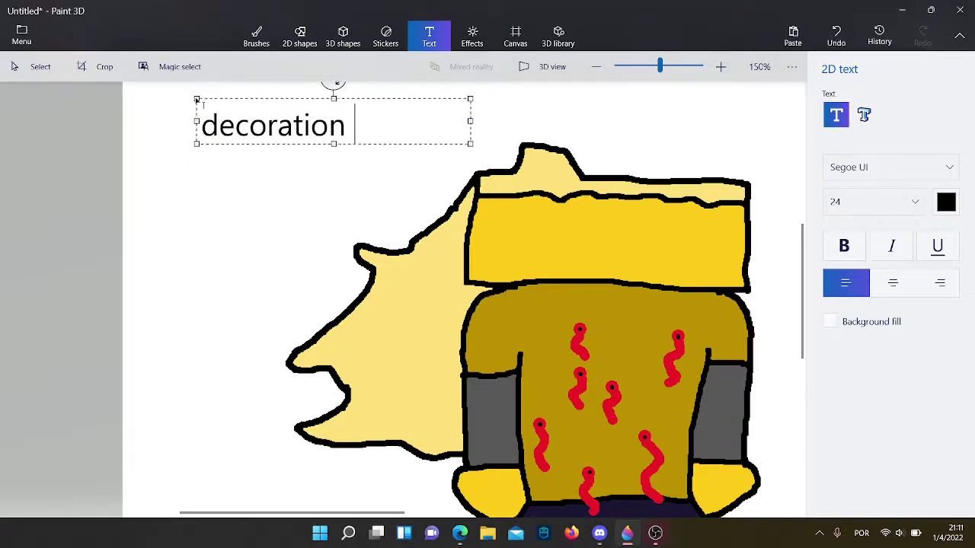
key(Caps_Lock)
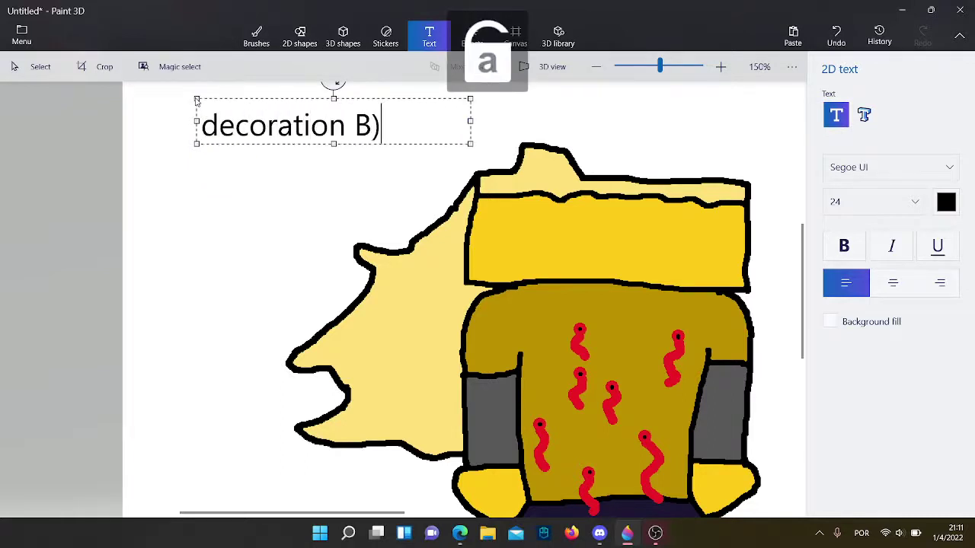
key(BackSpace)
key(BackSpace)
text(a)
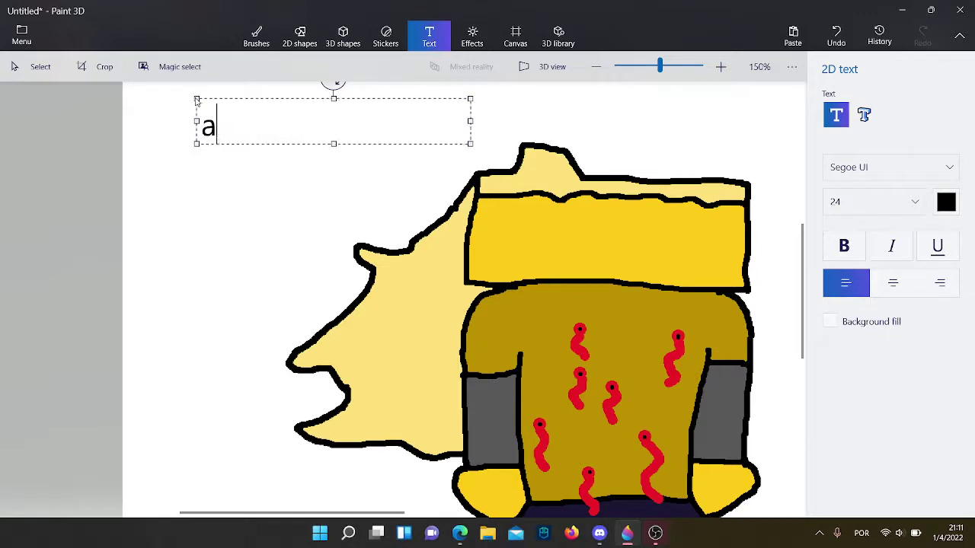
text(fter that draw s)
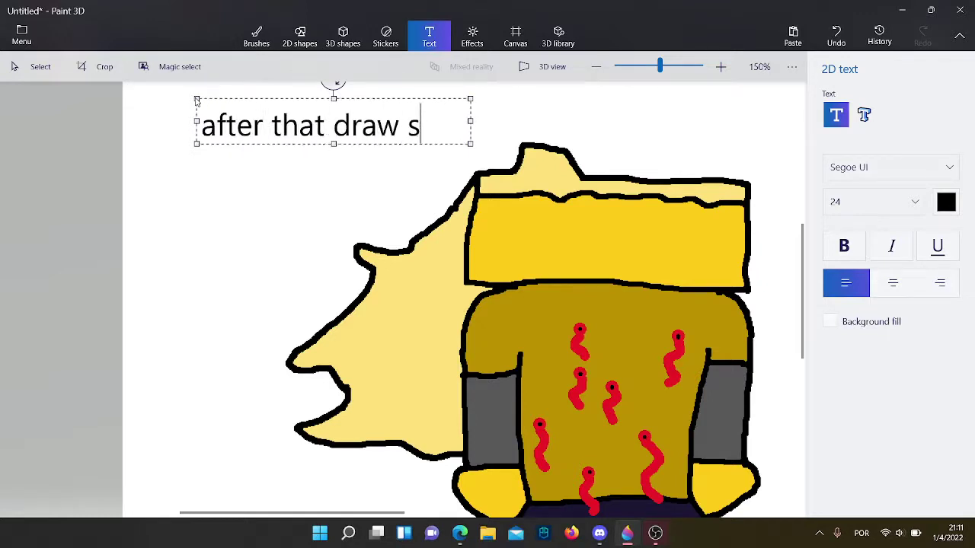
text(ome lines )
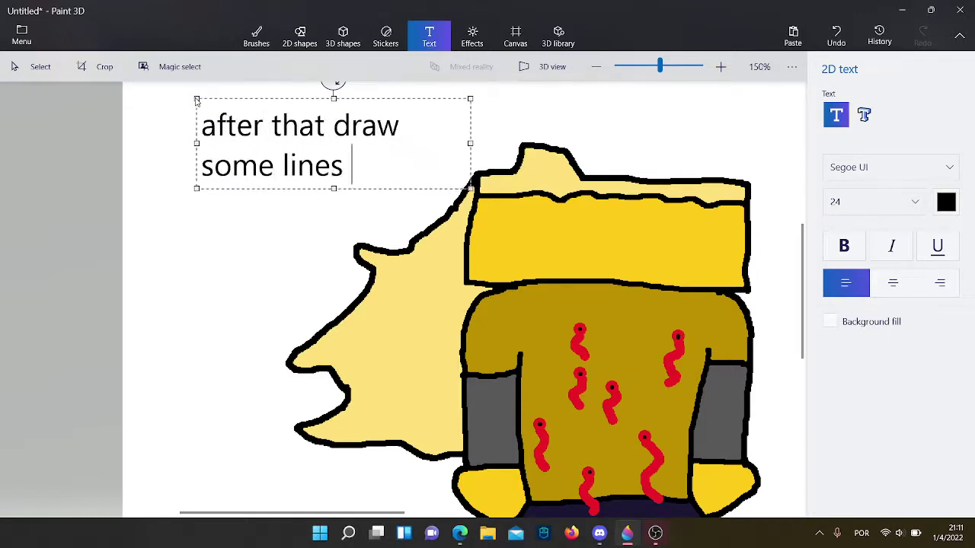
text(on the head)
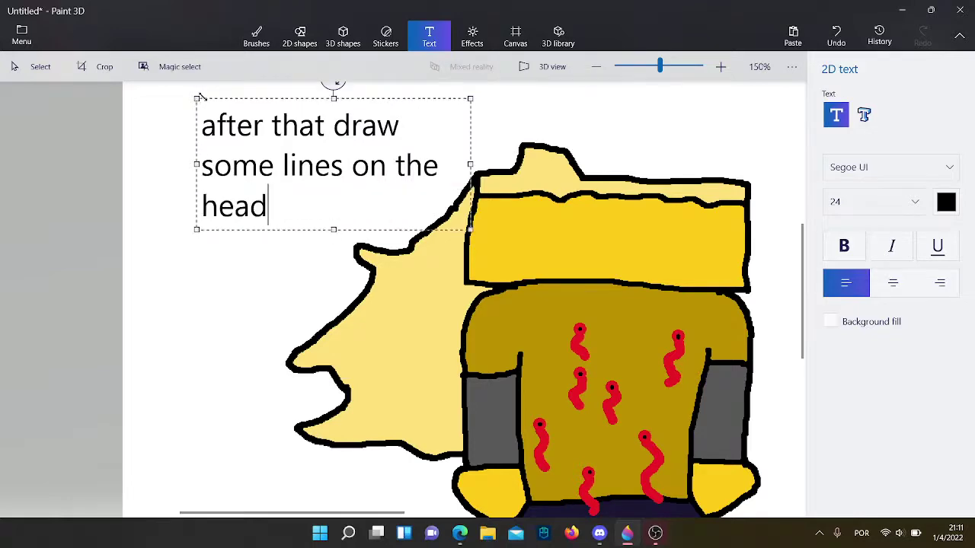
Draw a slanted black line for each eye on the yellow face with the Pixel pen at 5px thickness
click(256, 35)
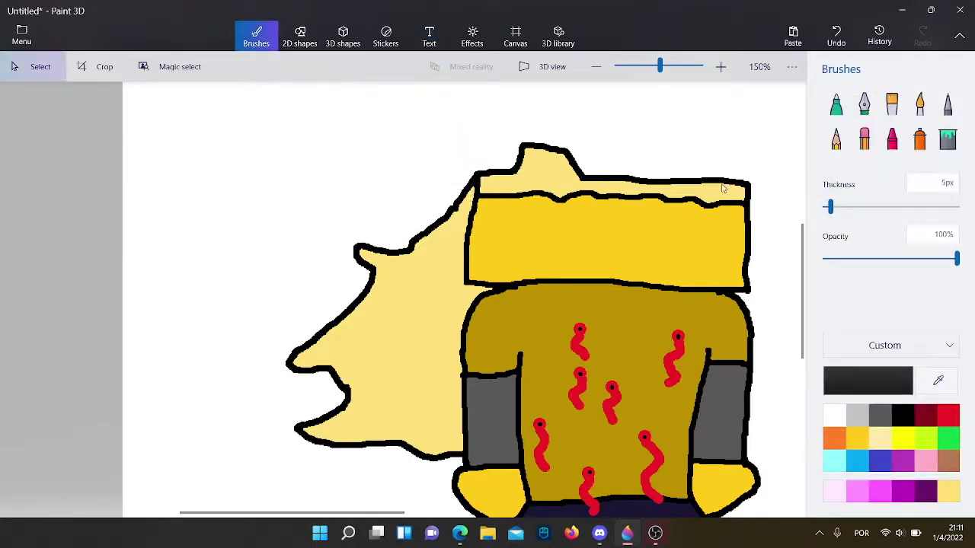
click(947, 105)
ctrl+scroll(557, 211, up, 5)
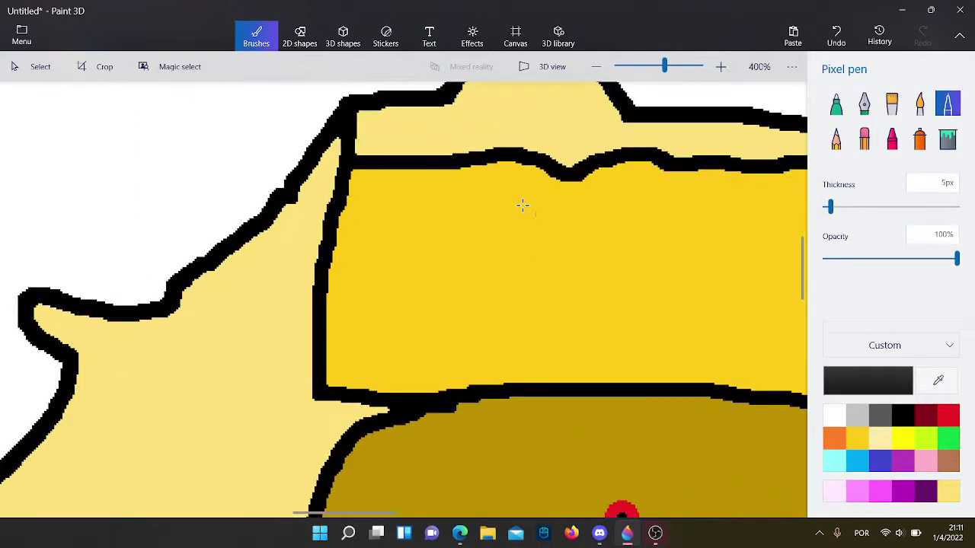
drag(523, 206, 684, 288)
ctrl+scroll(334, 228, down, 1)
drag(709, 206, 803, 268)
Draw a small curved frown below the eyes and cross both slanted eye lines to make X-shaped eyes
ctrl+scroll(452, 283, down, 1)
ctrl+scroll(427, 264, up, 1)
drag(354, 263, 494, 281)
click(836, 35)
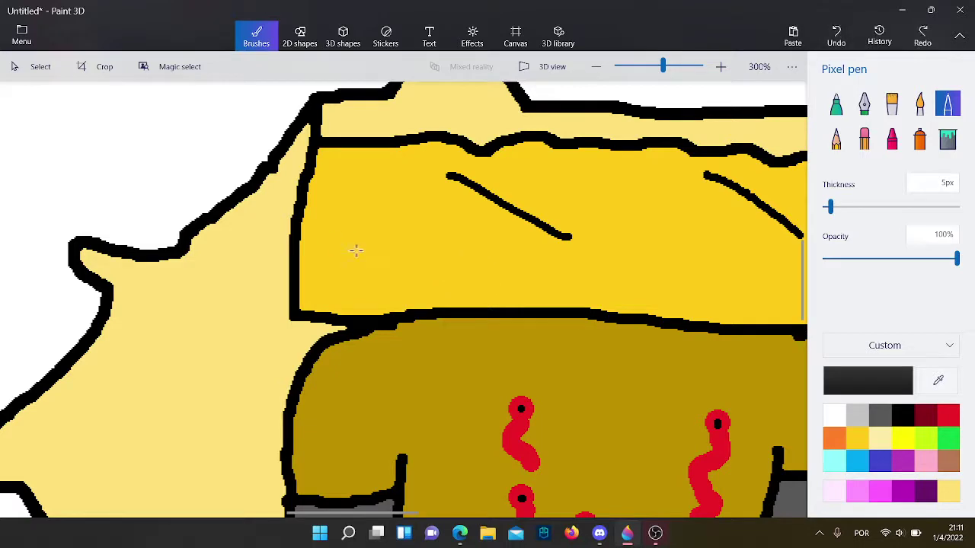
drag(388, 271, 461, 275)
mouse_move(478, 227)
mouse_down()
mouse_move(497, 201)
mouse_move(544, 176)
mouse_up()
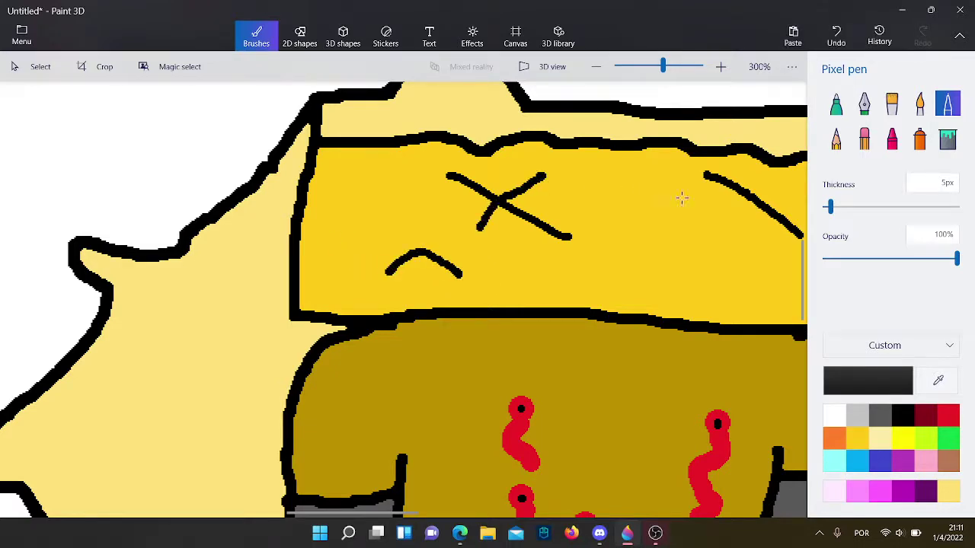
drag(748, 221, 781, 179)
Add the 2D text caption "and there you go!" in the empty area above the hair, and undo it
scroll(576, 235, down, 5)
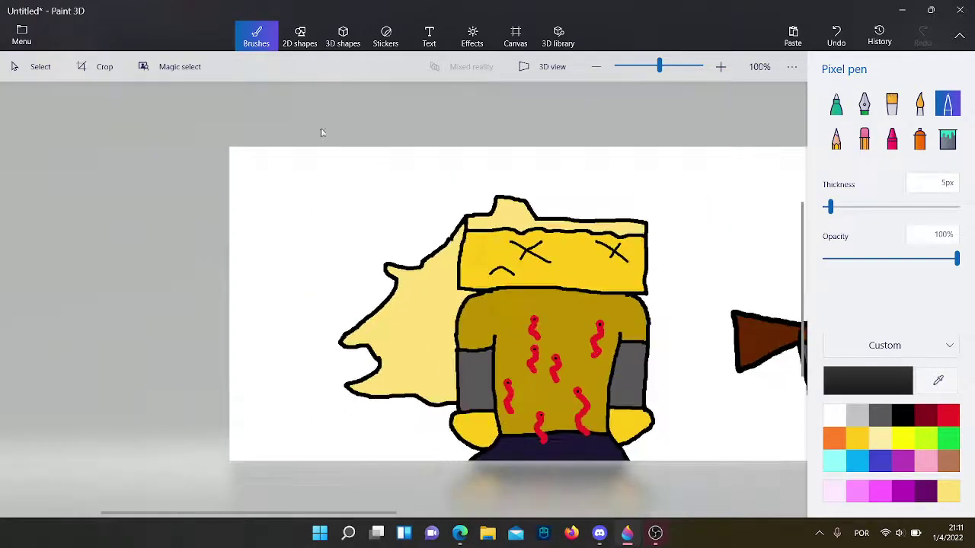
click(429, 34)
click(274, 193)
text(and )
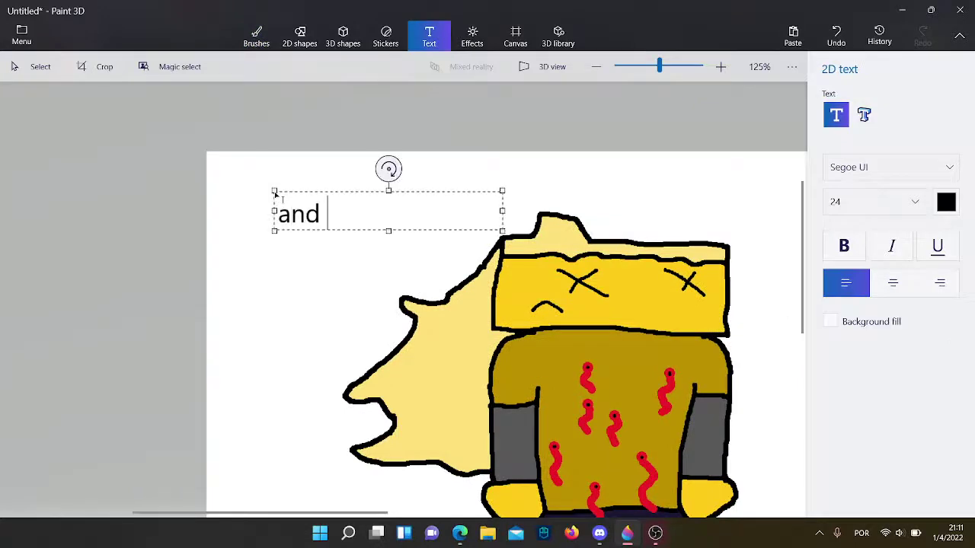
text(there you go!)
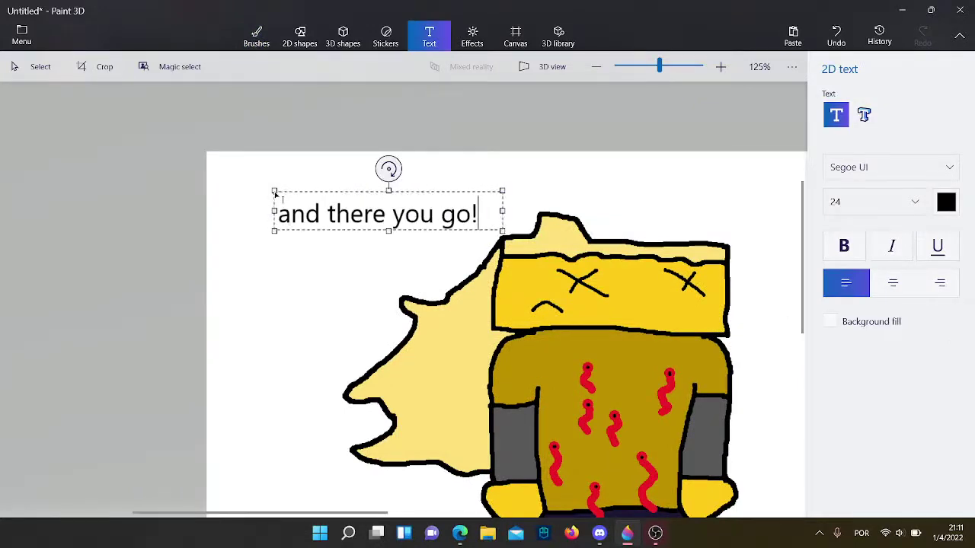
click(408, 178)
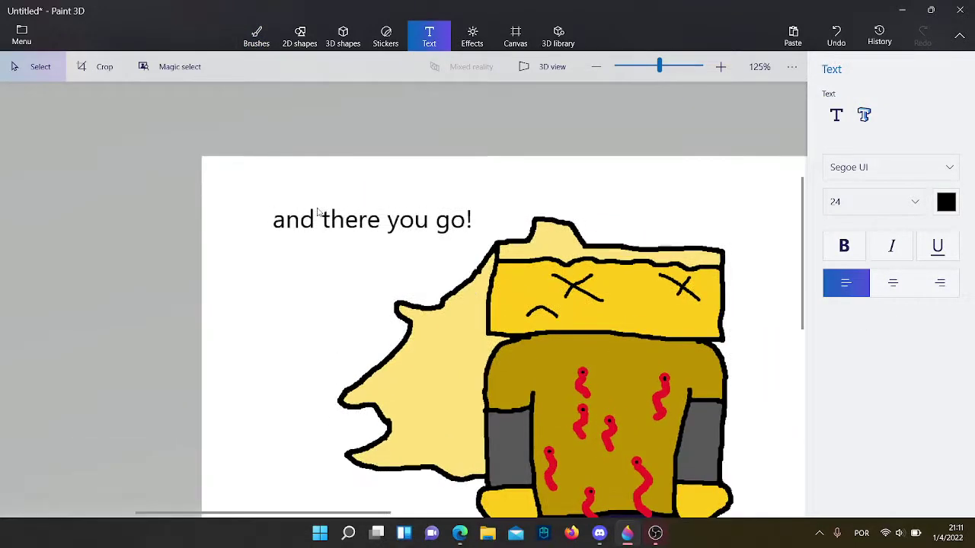
key(ctrl+z)
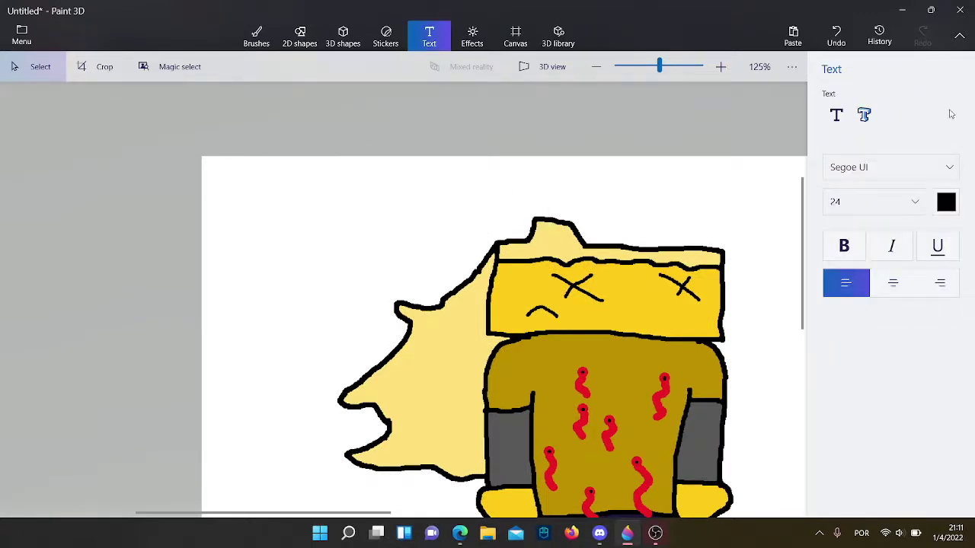
Add the 2D text caption "and if u want to then you can draw me in there too!" in the empty area above the hair
click(835, 116)
click(239, 187)
text(and i)
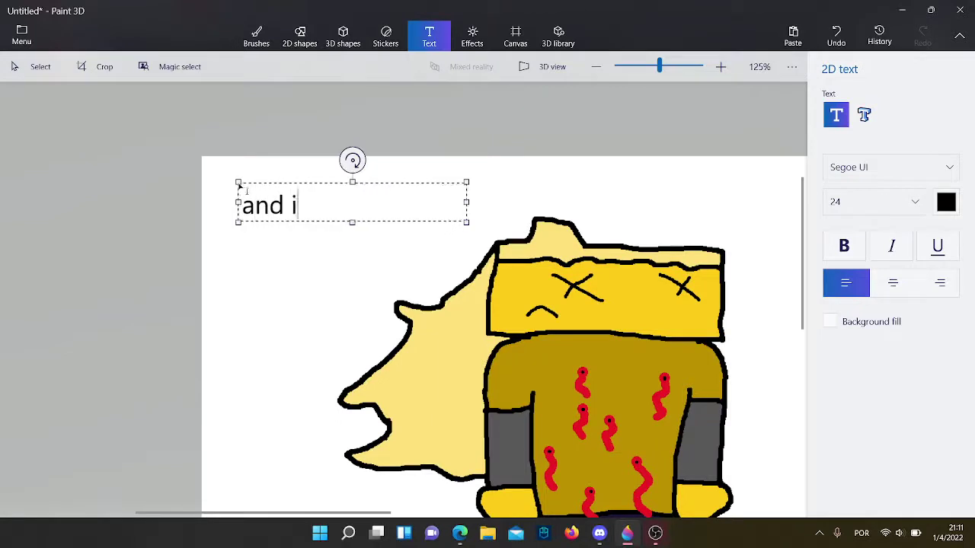
text(f u want to the)
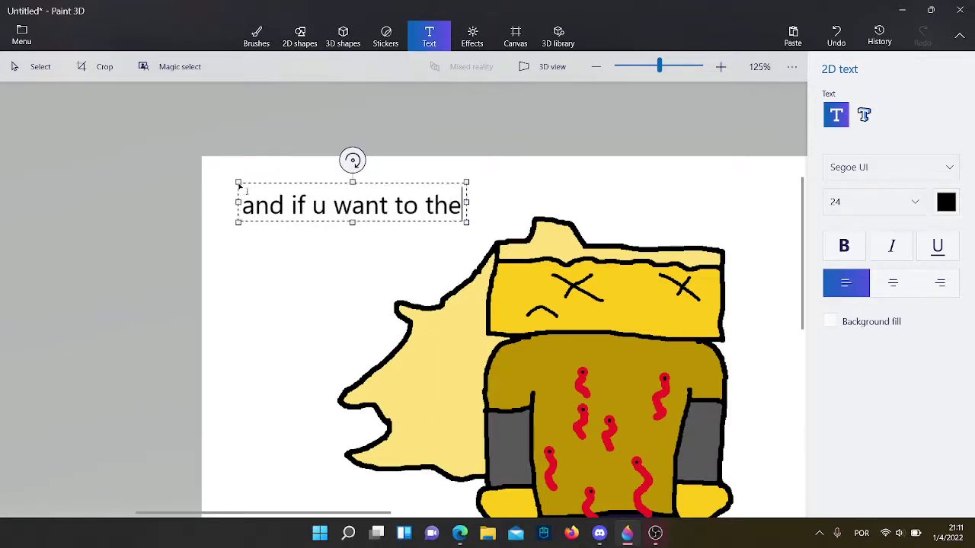
text(n you can draw )
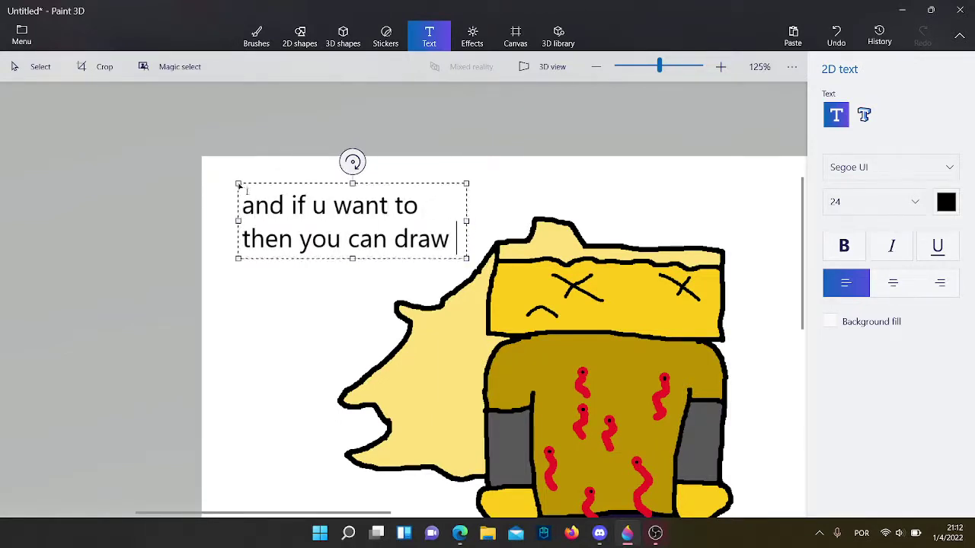
text(me in there too!)
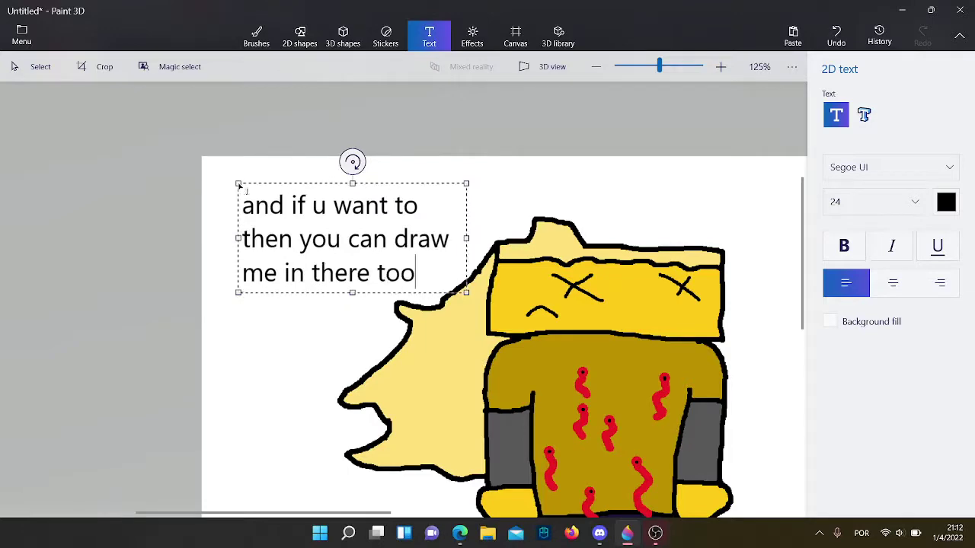
click(559, 191)
Draw a closed black outline of a boxy head with a small bump on top above the gun, using the Pixel pen
scroll(533, 175, down, 5)
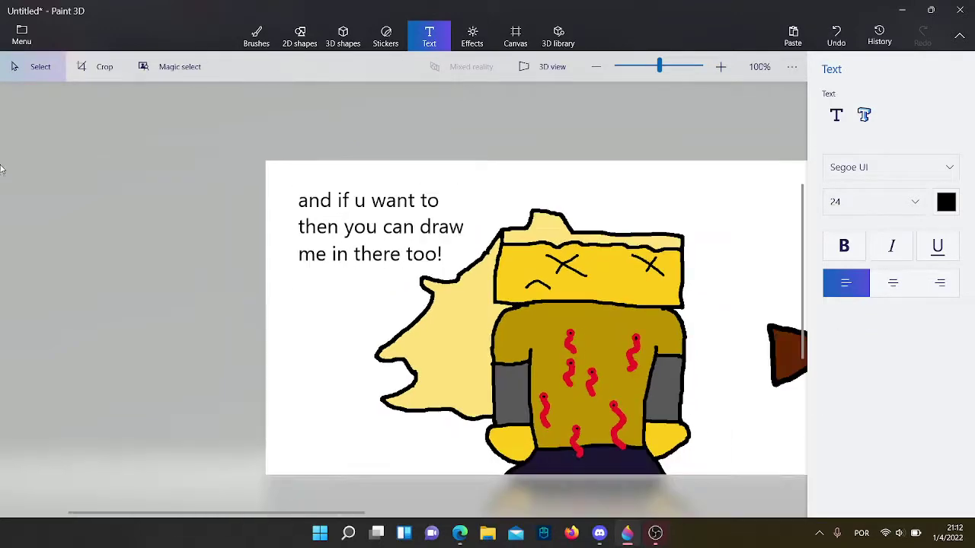
scroll(617, 226, up, 8)
click(257, 34)
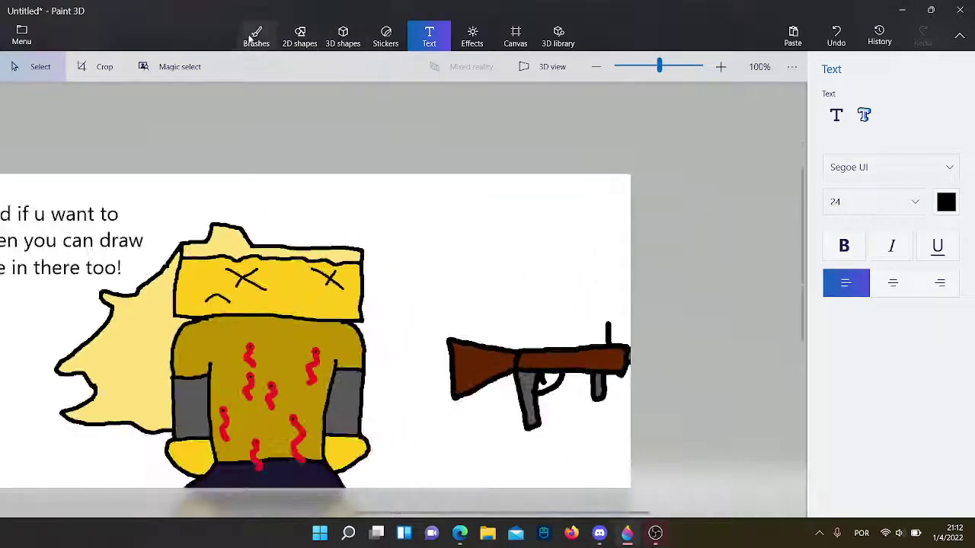
scroll(558, 264, up, 6)
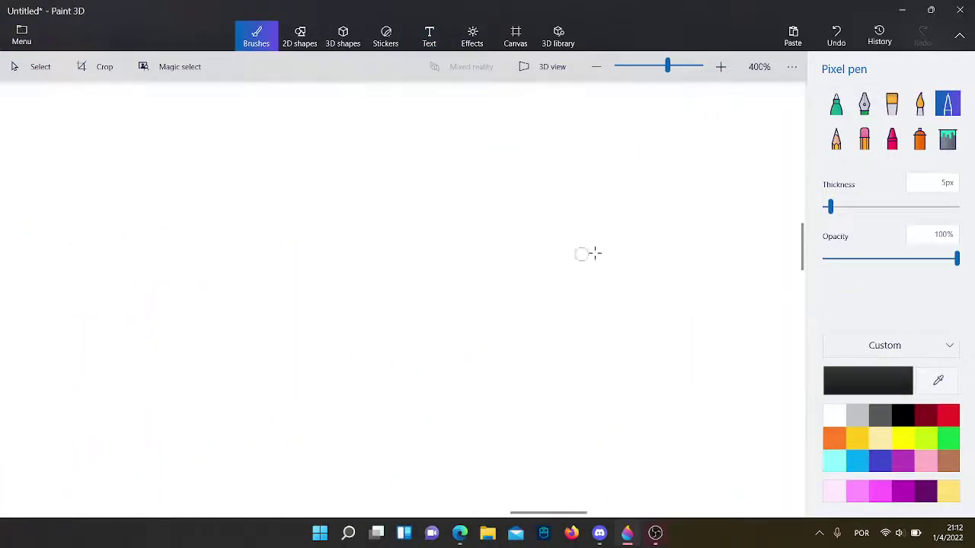
drag(725, 280, 242, 250)
scroll(520, 328, down, 2)
drag(660, 295, 641, 135)
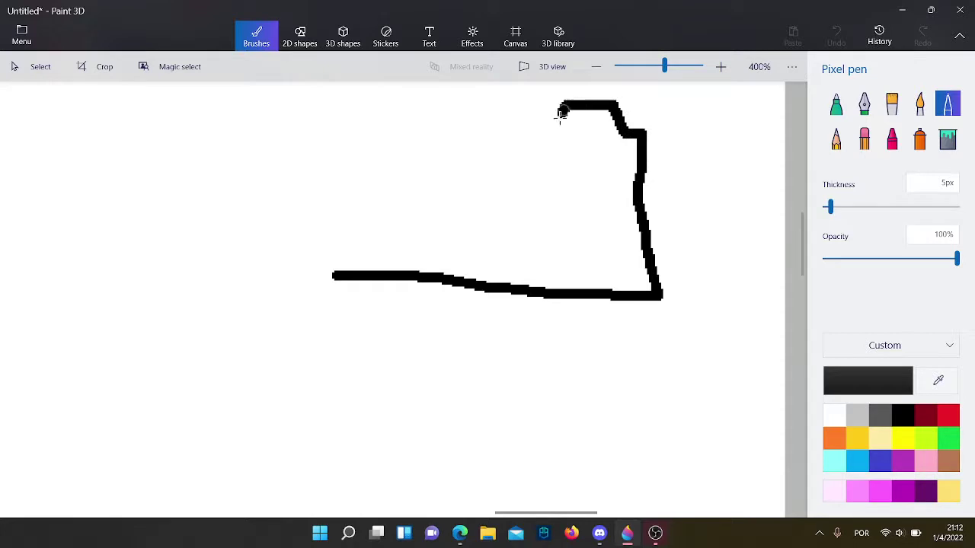
mouse_move(561, 113)
mouse_down()
mouse_move(313, 129)
mouse_move(332, 277)
mouse_up()
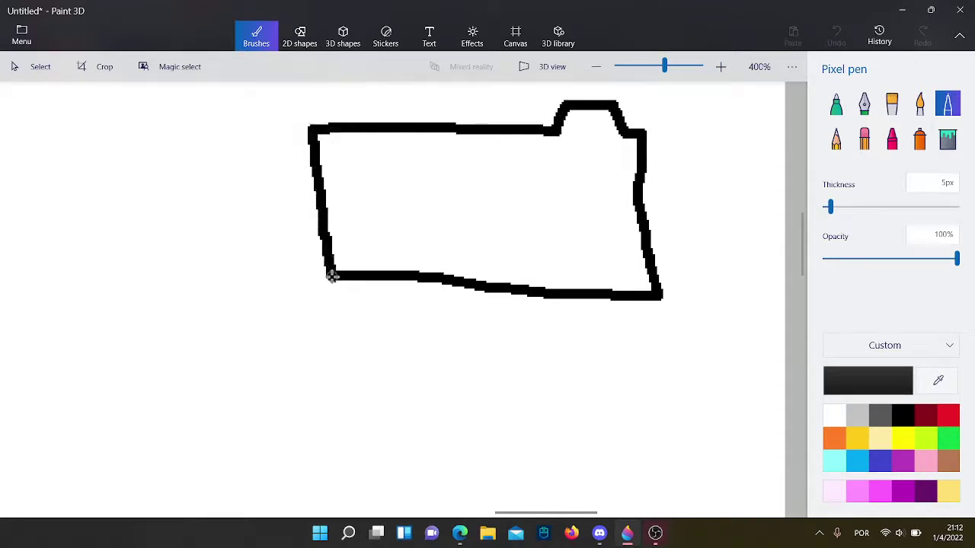
Fill the small boxy head above the gun with golden yellow
click(857, 438)
click(948, 137)
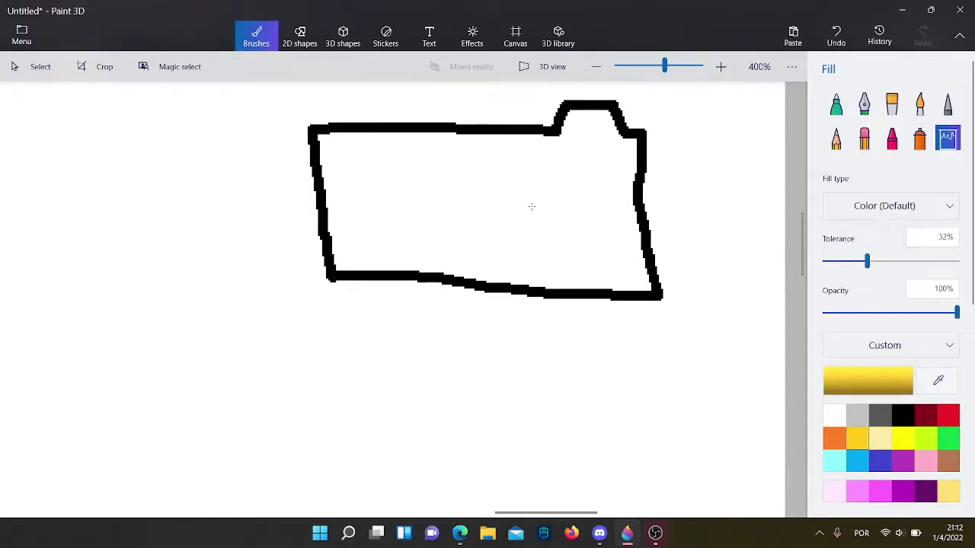
click(531, 207)
Add two small black dot eyes and a larger rounded black mouth to the small head with the Pixel pen
click(903, 415)
click(948, 105)
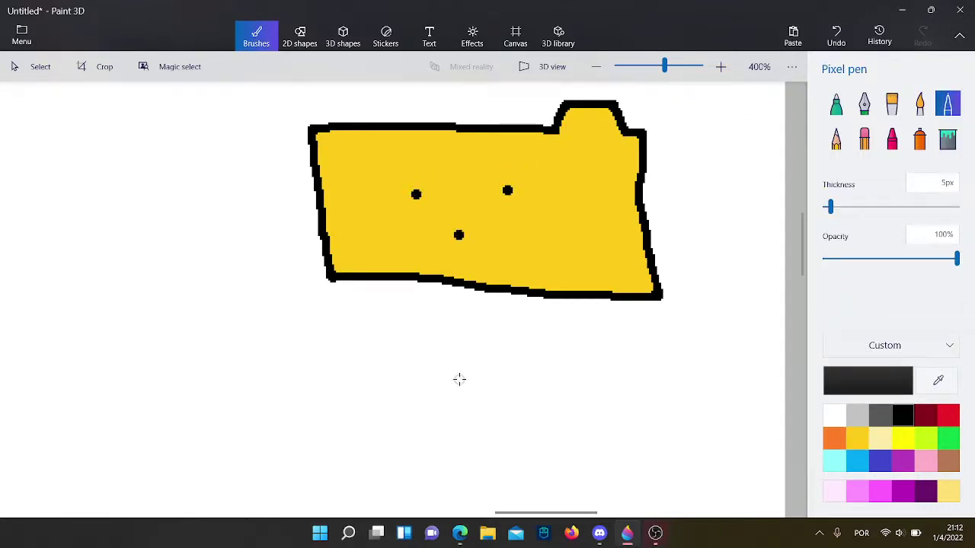
scroll(470, 221, up, 2)
mouse_move(450, 261)
mouse_down()
mouse_move(441, 254)
mouse_move(459, 259)
mouse_up()
scroll(452, 263, down, 2)
scroll(449, 261, up, 2)
scroll(459, 259, down, 1)
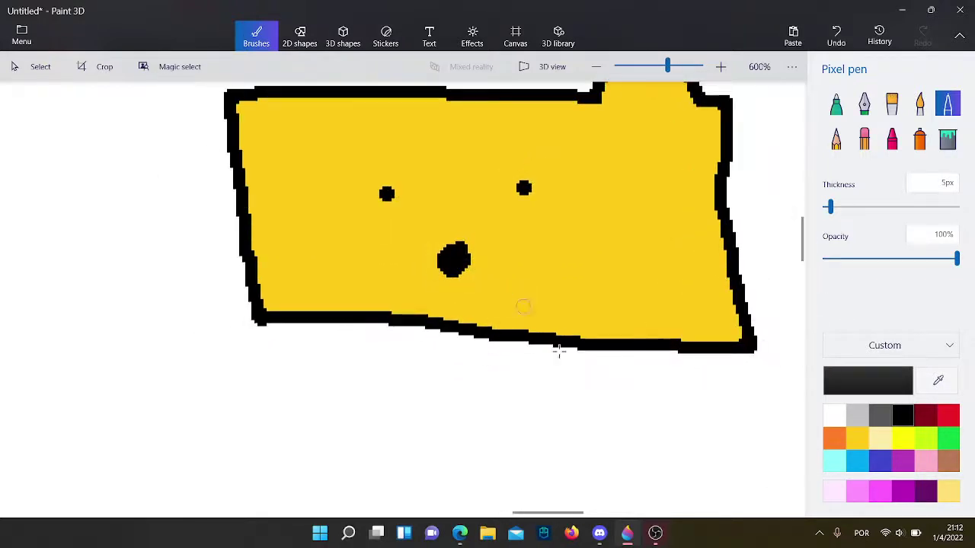
Add the 2D text "wow nice art" between the small head and the gun
scroll(558, 351, down, 5)
click(428, 36)
scroll(510, 450, up, 3)
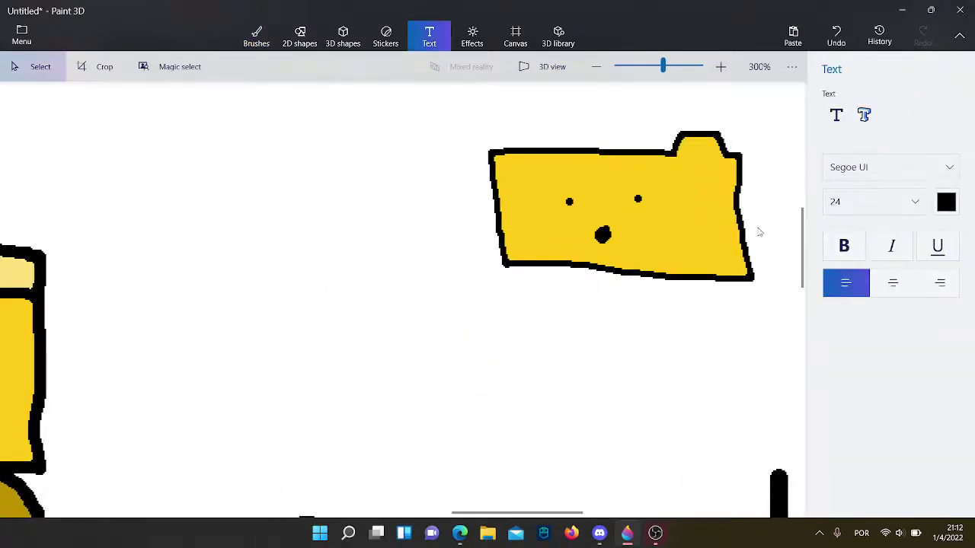
click(835, 118)
click(285, 298)
text(wo)
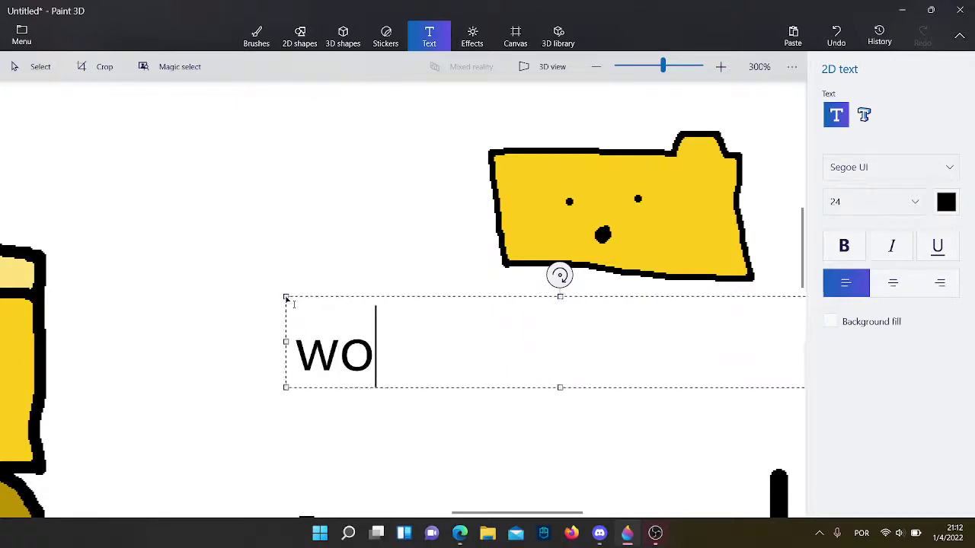
text(w nice art)
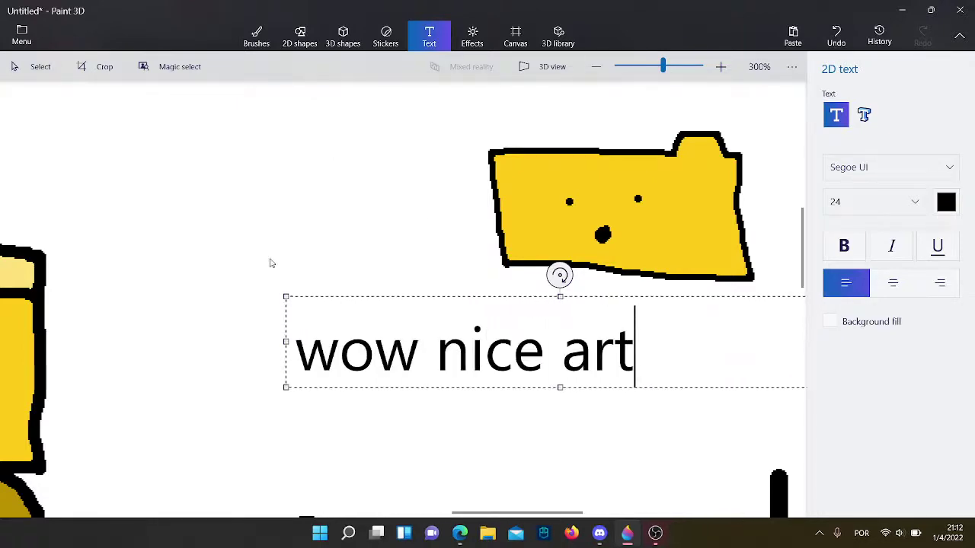
click(290, 240)
Select the "and if u want to then you can draw me in there too!" caption on the canvas and delete it
scroll(381, 239, down, 4)
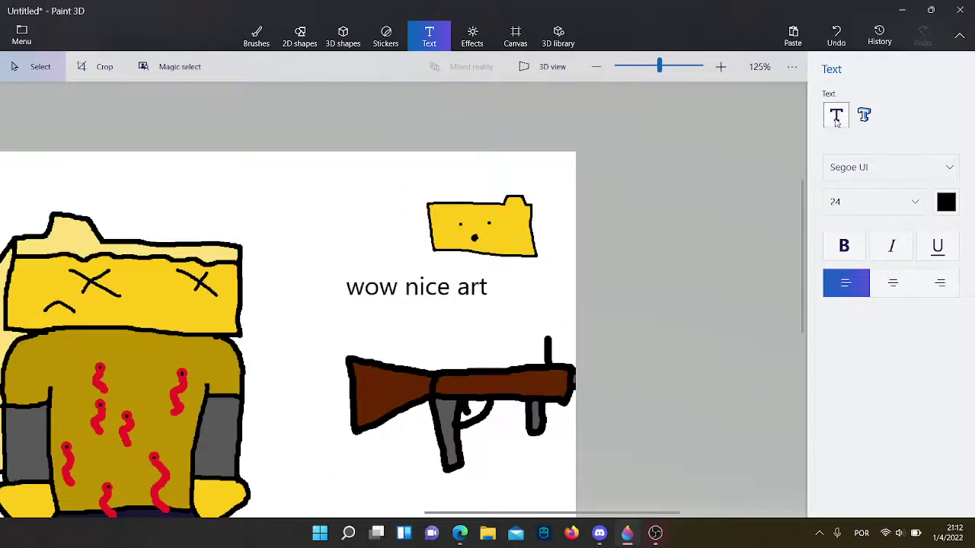
scroll(659, 290, down, 1)
scroll(45, 152, up, 1)
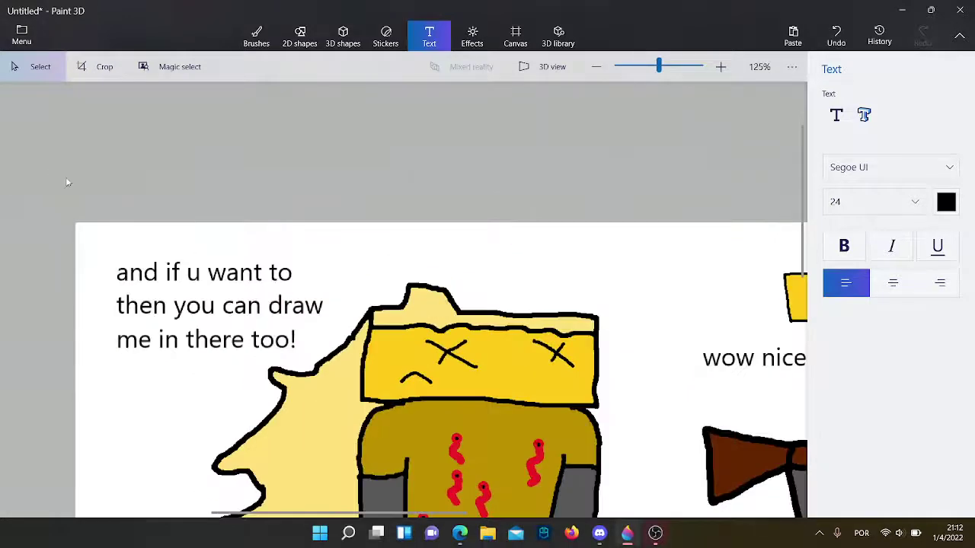
drag(104, 262, 326, 344)
key(Delete)
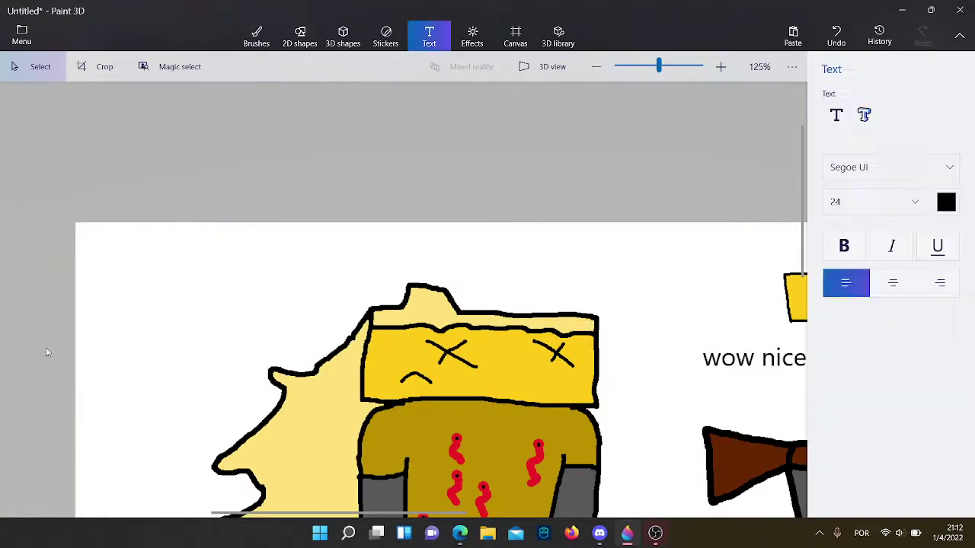
Add a 2D text caption above the hair thanking the small character by name and ending with ":D"
click(840, 113)
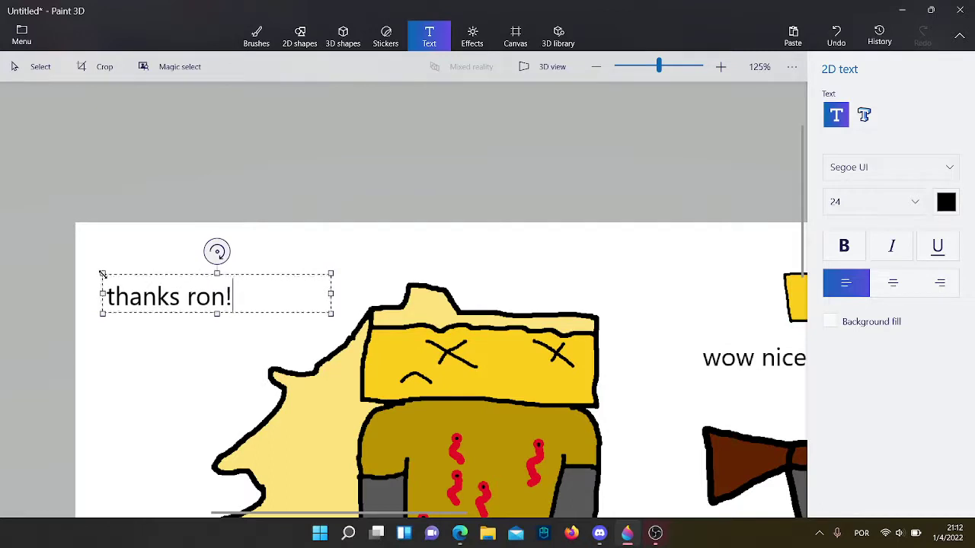
text(D)
key(Caps_Lock)
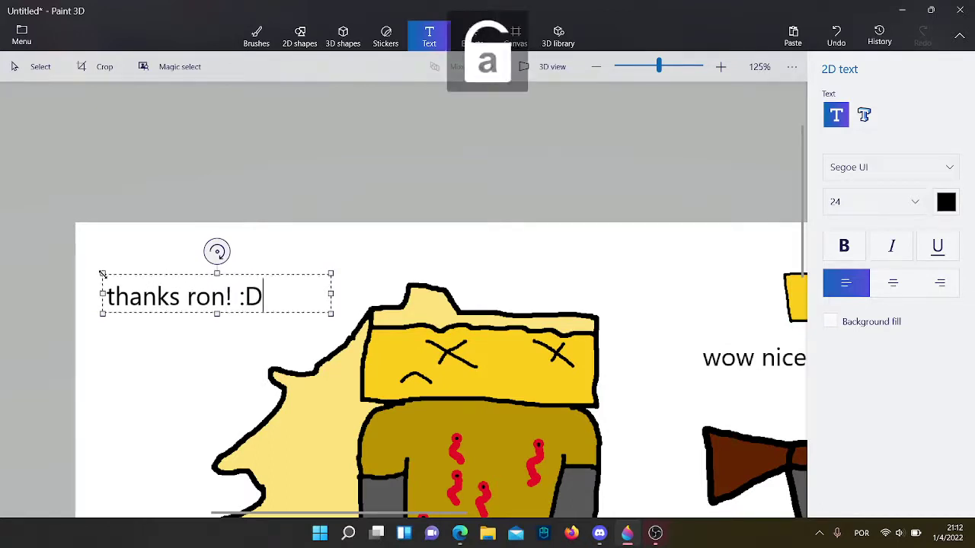
Replace the thank-you caption's text with "anyways before i end this video i will show ya'll a sneak peak"
key(BackSpace)
key(BackSpace)
key(BackSpace)
key(BackSpace)
key(BackSpace)
key(BackSpace)
key(BackSpace)
key(BackSpace)
key(BackSpace)
key(BackSpace)
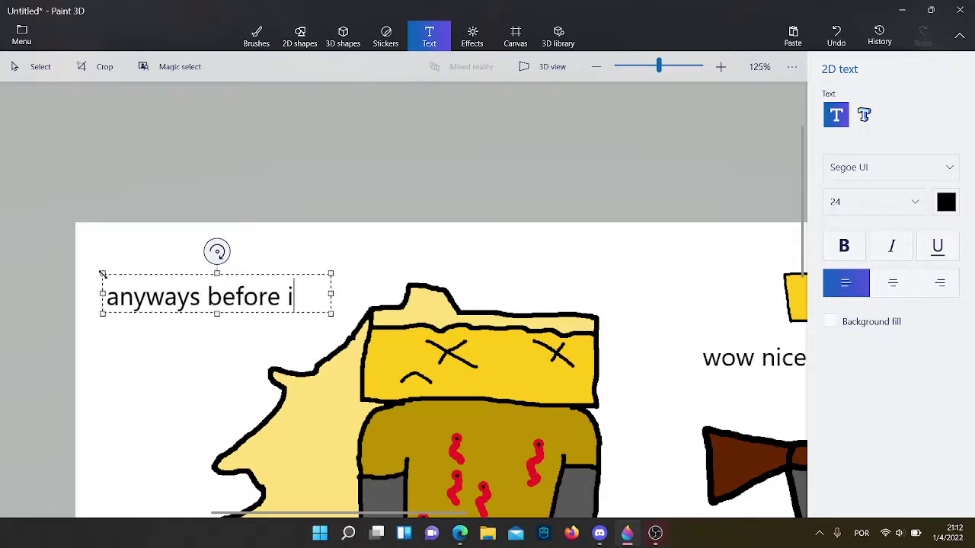
text(this video )
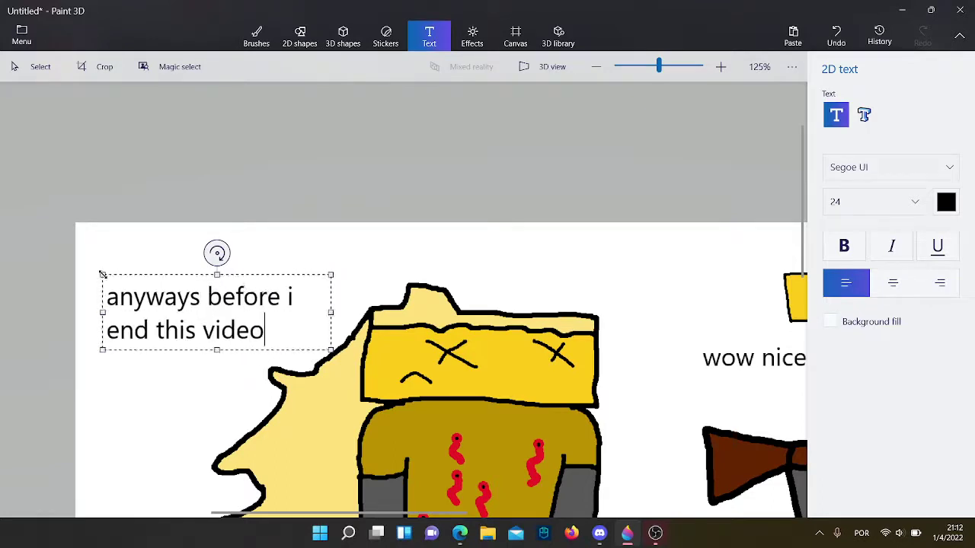
text(i will s)
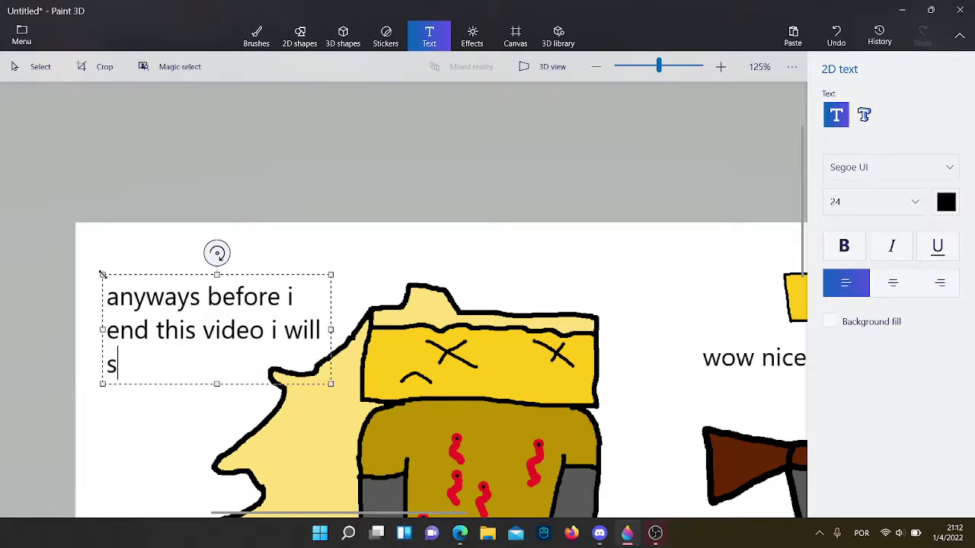
text(how)
key(BackSpace)
text(ow ya')
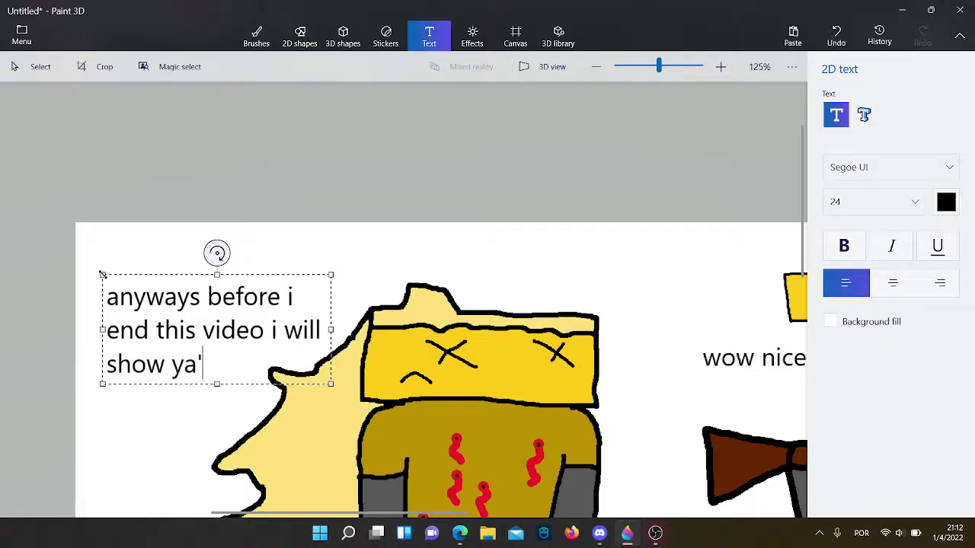
text(ll a sneak peak)
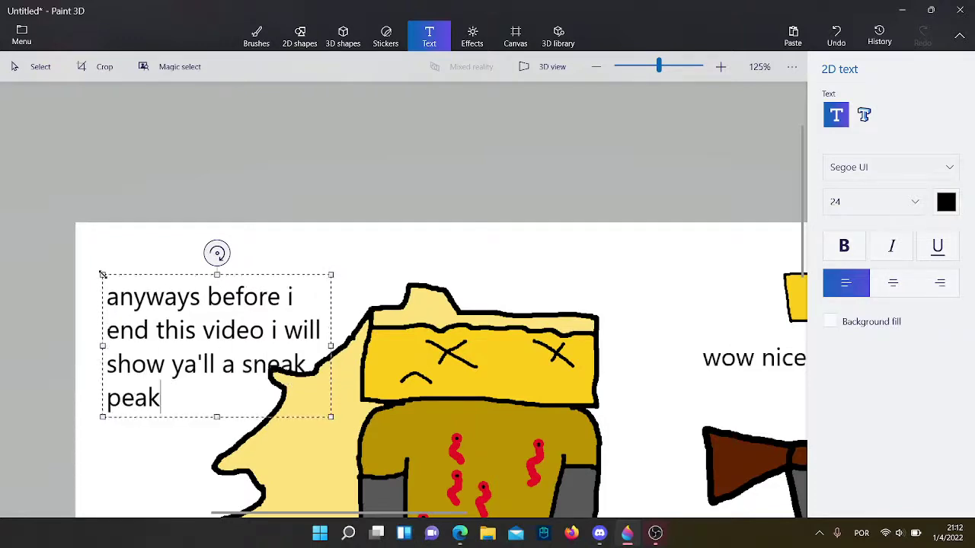
Move the sneak-peak caption up to the canvas's upper edge and extend its text with "of smth i am working on"
drag(268, 270, 256, 222)
text(of smth i am wor)
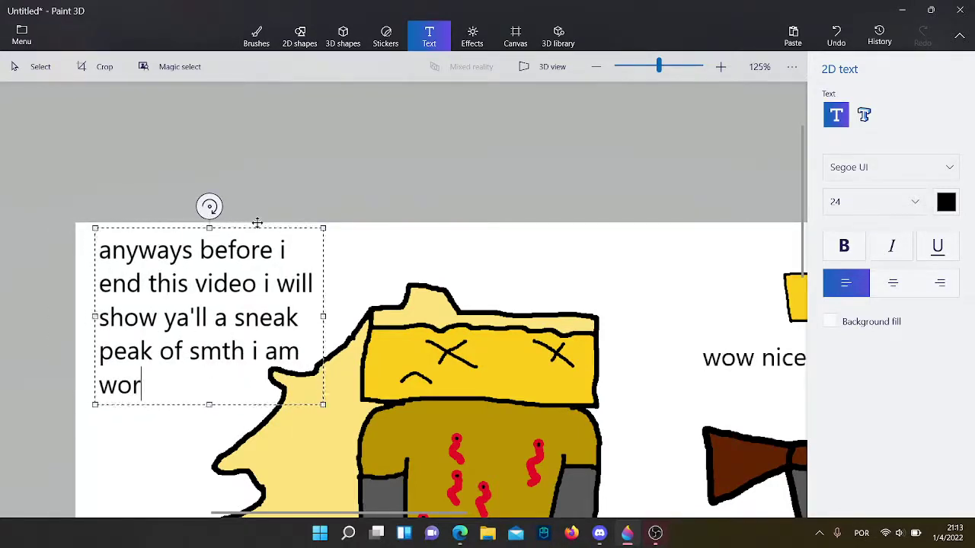
text(king on)
Replace the whole sneak-peak caption text with "here it is" and commit it to the canvas
key(BackSpace)
key(BackSpace)
key(BackSpace)
key(BackSpace)
key(BackSpace)
key(BackSpace)
key(BackSpace)
key(BackSpace)
key(BackSpace)
key(BackSpace)
key(BackSpace)
key(BackSpace)
key(BackSpace)
key(BackSpace)
key(BackSpace)
key(BackSpace)
key(BackSpace)
key(BackSpace)
key(BackSpace)
key(BackSpace)
key(BackSpace)
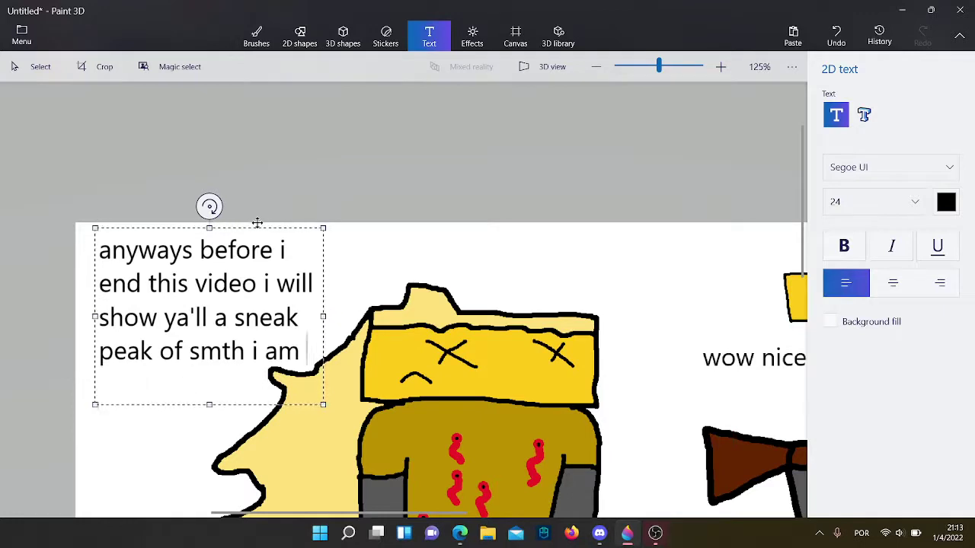
key(BackSpace)
key(BackSpace)
key(BackSpace)
key(BackSpace)
key(BackSpace)
key(BackSpace)
key(BackSpace)
key(BackSpace)
key(BackSpace)
key(BackSpace)
key(BackSpace)
key(BackSpace)
key(BackSpace)
key(BackSpace)
key(BackSpace)
key(BackSpace)
key(BackSpace)
key(BackSpace)
key(BackSpace)
key(BackSpace)
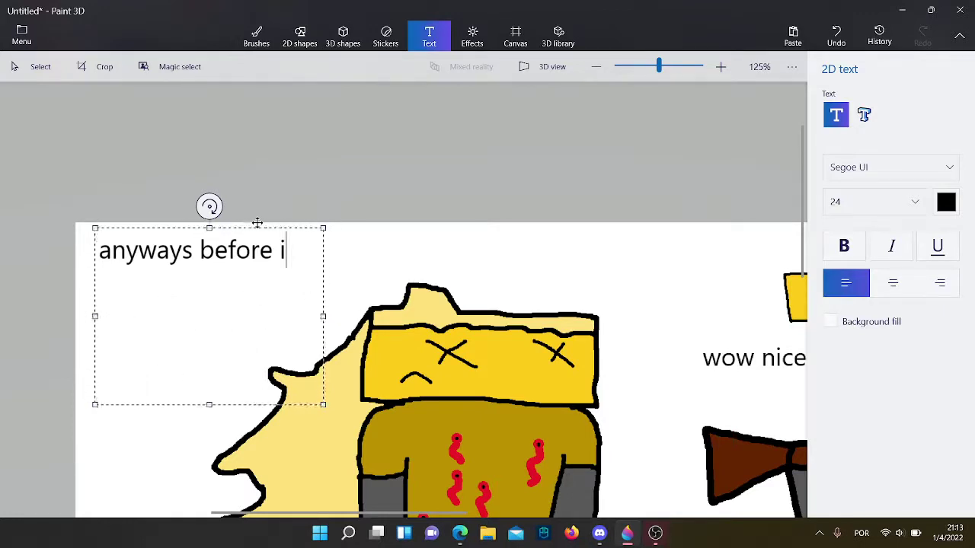
text(hr)
key(BackSpace)
text(ere it is)
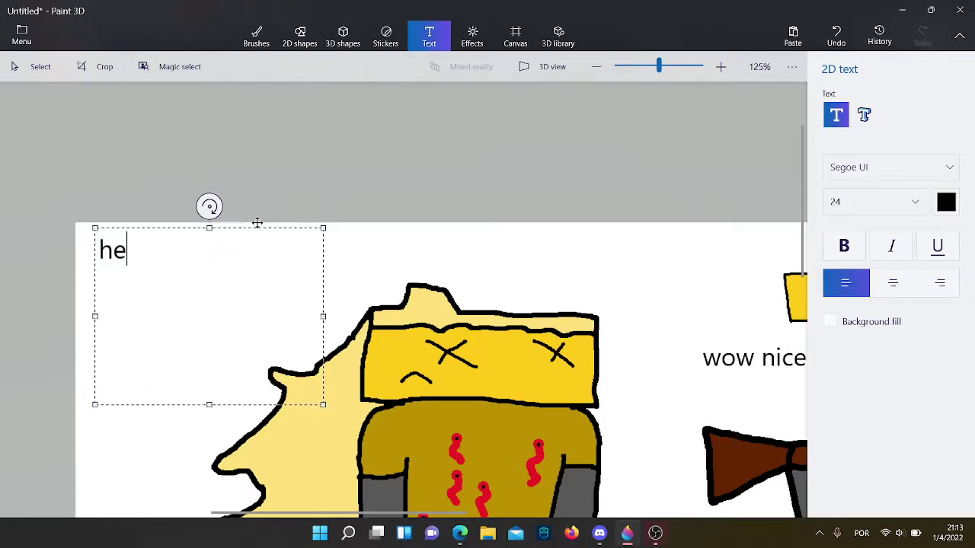
click(362, 189)
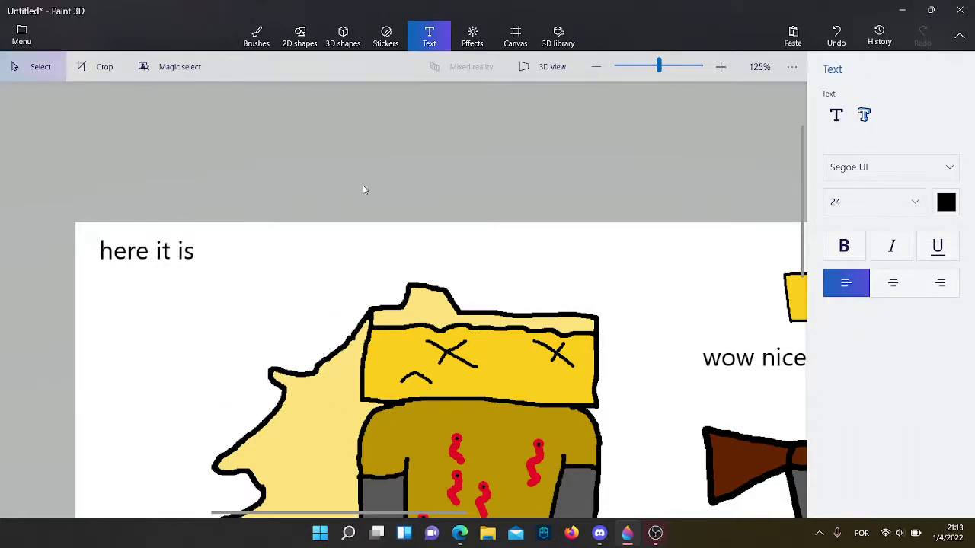
click(598, 533)
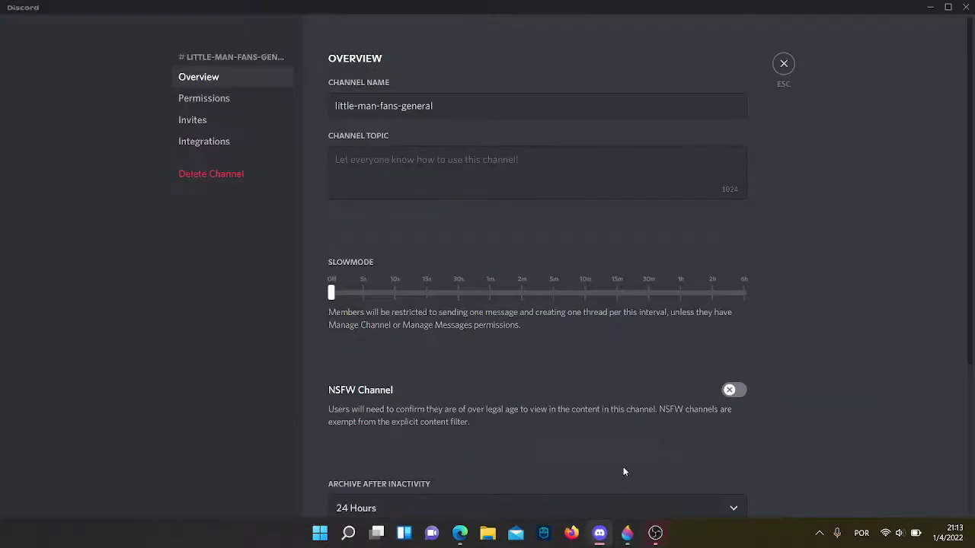
click(628, 536)
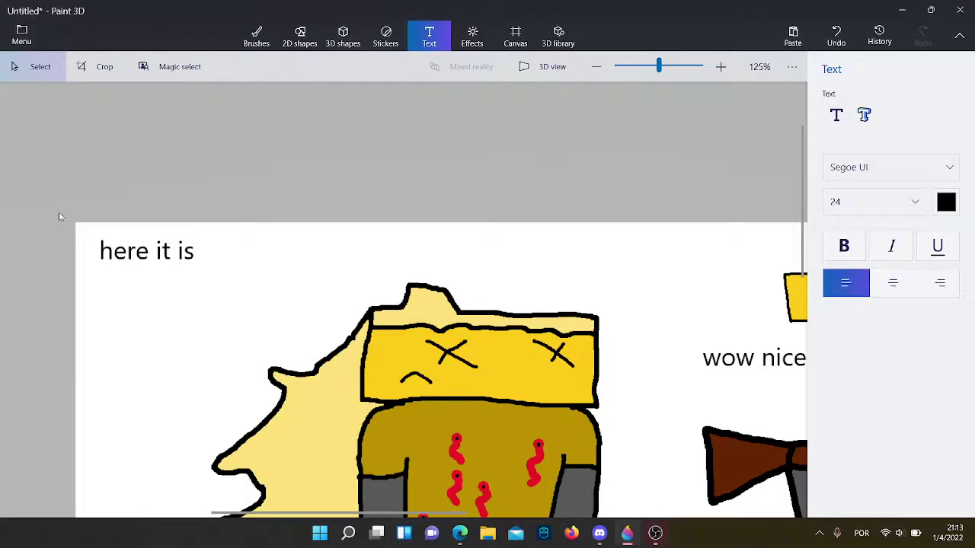
Delete the "here it is" caption and add the 2D text "it's coming soon! so be aware!" in its place
drag(60, 217, 235, 283)
key(Delete)
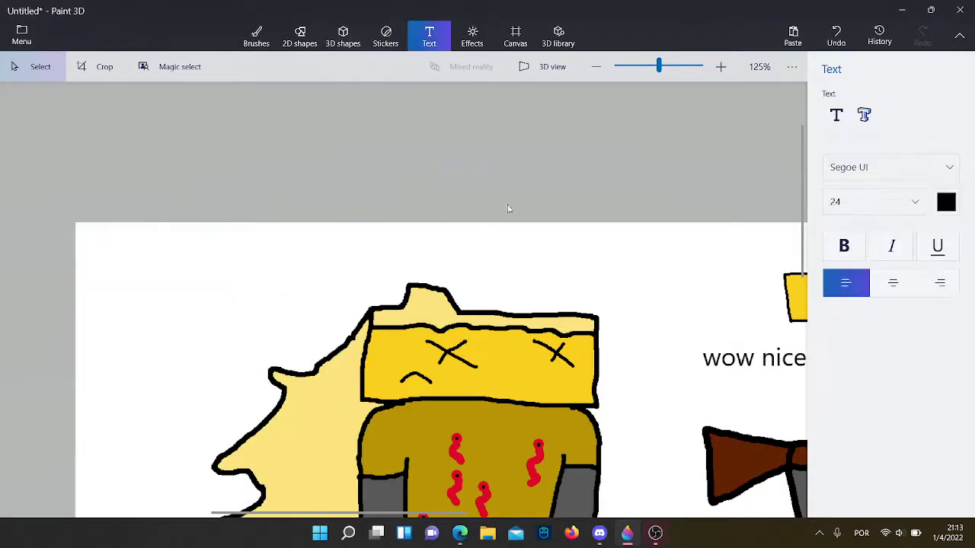
click(835, 112)
click(103, 252)
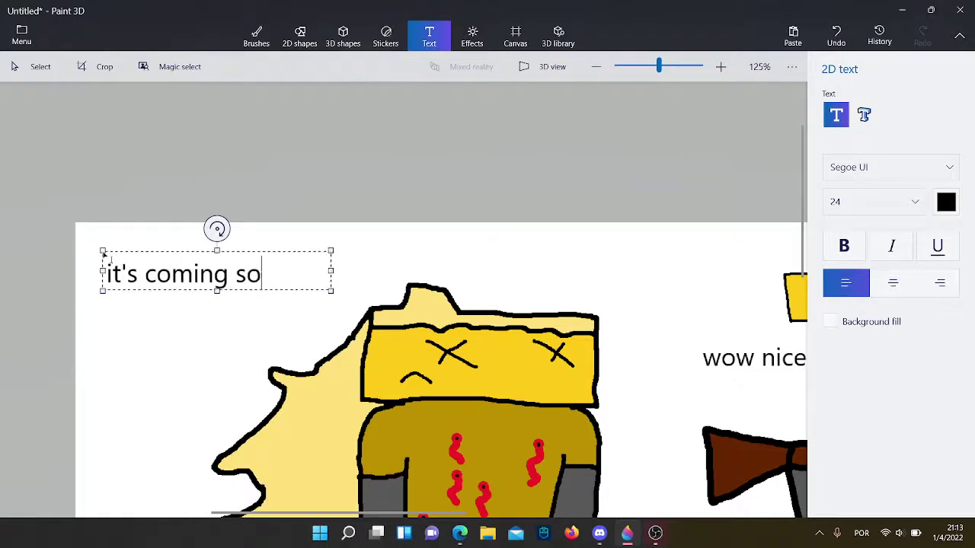
text(it's coming soon! s)
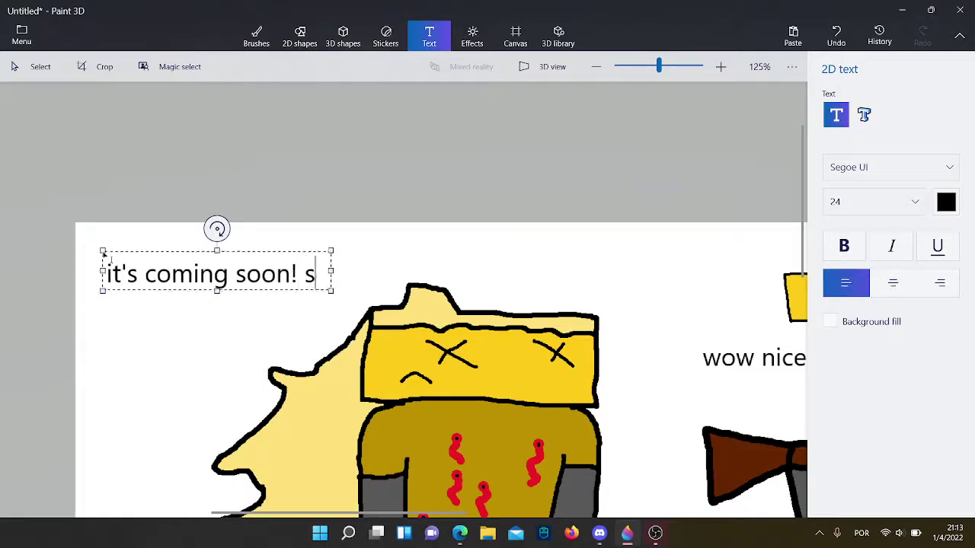
text(o be aware!)
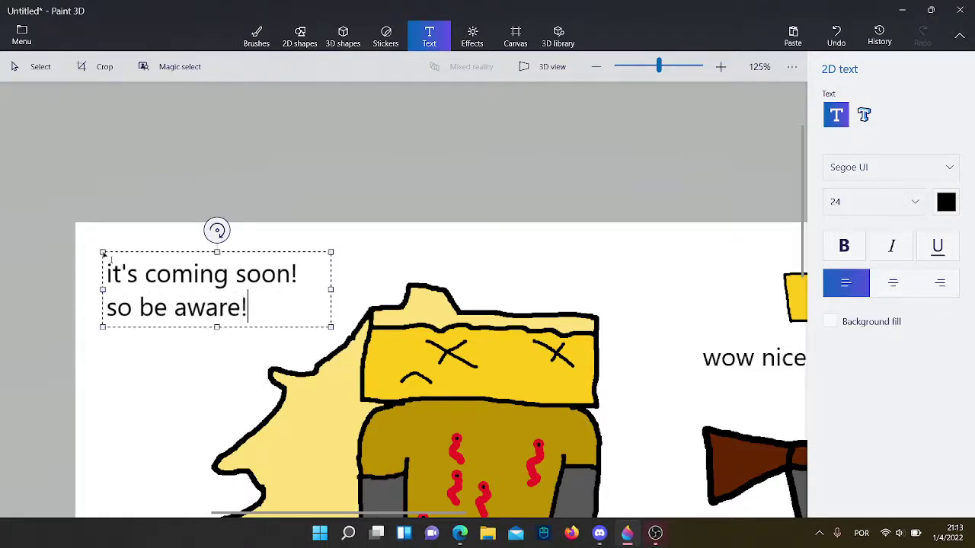
Replace the "coming soon" caption's text with "anyways that's all for today so yeah, bye!" and commit it to the canvas
key(BackSpace)
key(BackSpace)
key(BackSpace)
key(BackSpace)
key(BackSpace)
key(BackSpace)
key(BackSpace)
key(BackSpace)
key(BackSpace)
key(BackSpace)
key(BackSpace)
key(BackSpace)
key(BackSpace)
key(BackSpace)
key(BackSpace)
key(BackSpace)
key(BackSpace)
key(BackSpace)
key(BackSpace)
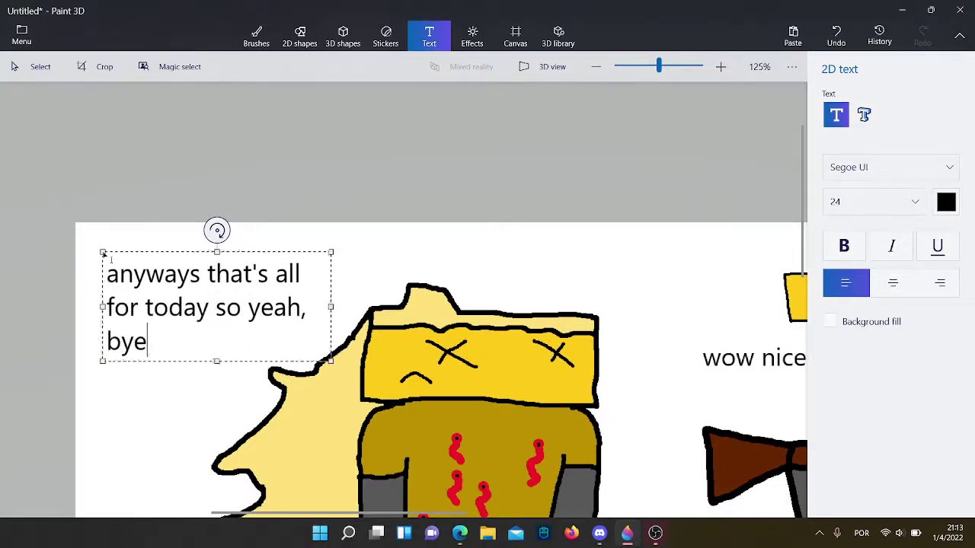
click(399, 235)
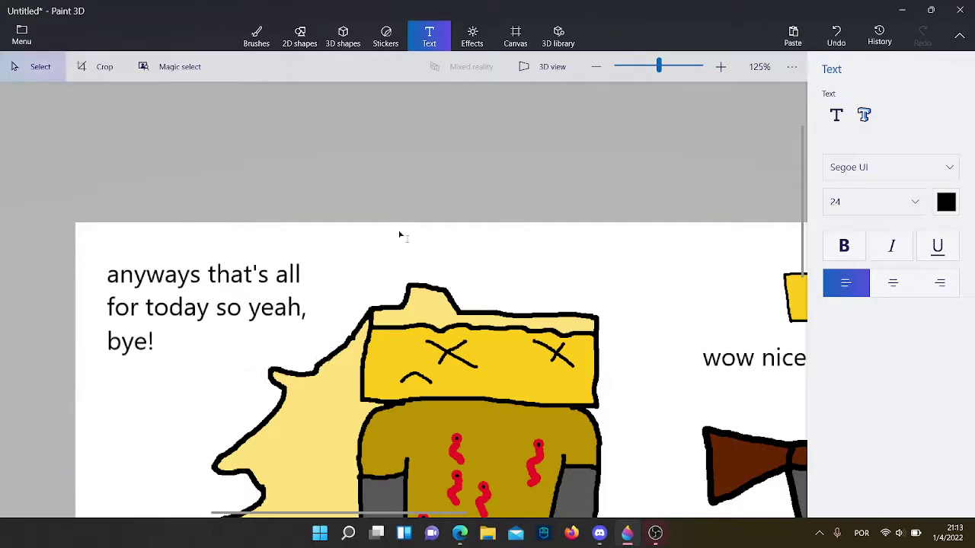
Select the "anyways that's all for today so yeah, bye!" caption on the canvas and delete it
scroll(270, 183, down, 3)
scroll(226, 178, up, 2)
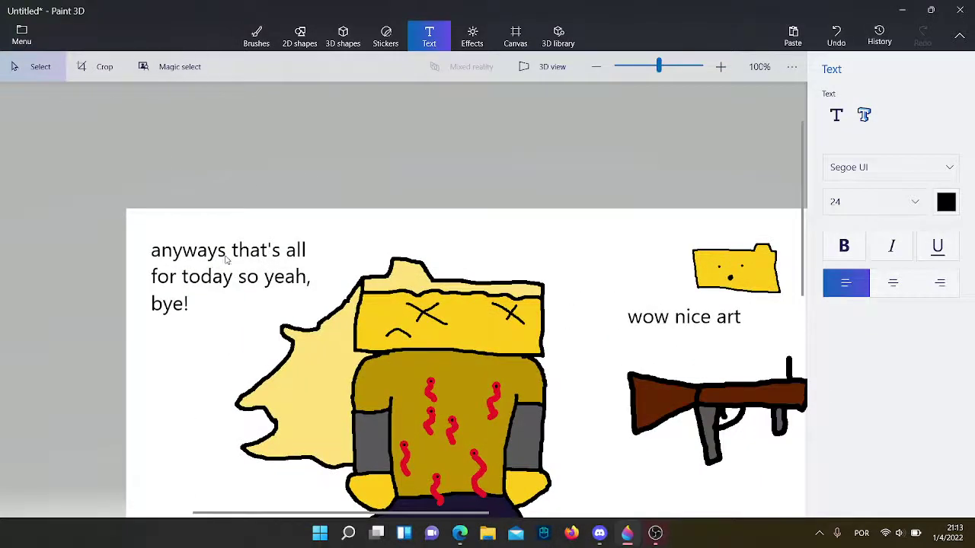
drag(322, 323, 322, 323)
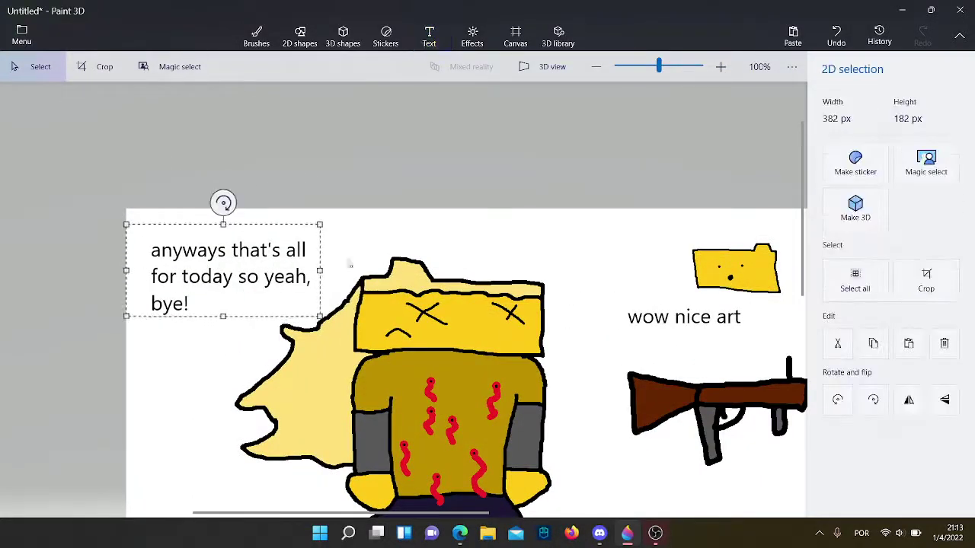
key(Delete)
scroll(282, 201, down, 2)
scroll(657, 485, up, 2)
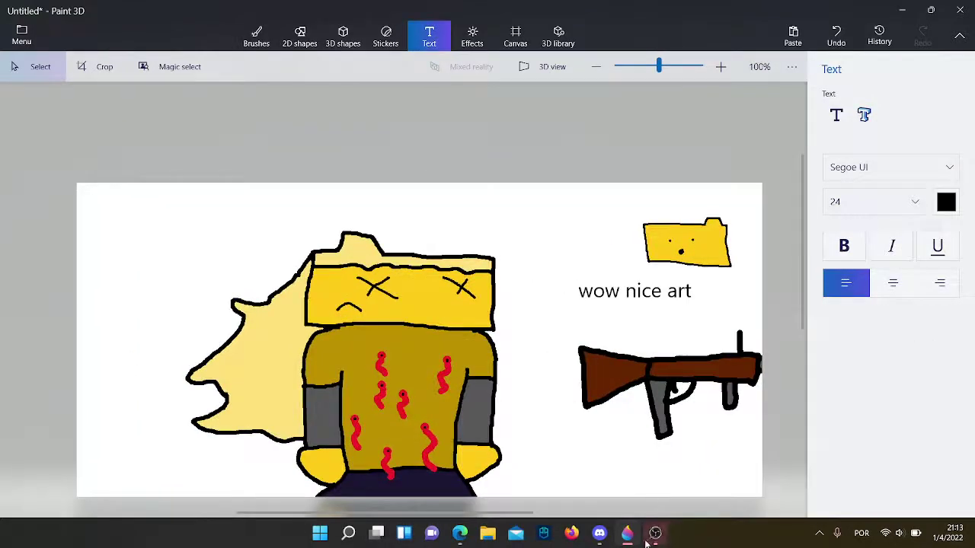